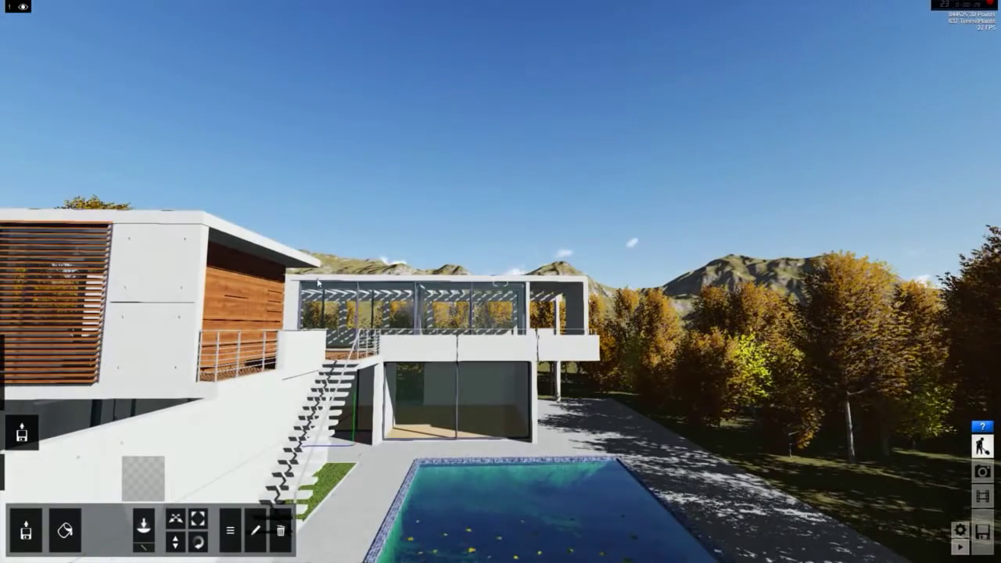
- Turn the sun direction to the east and raise the sun height to relight the house scene
click(982, 426)
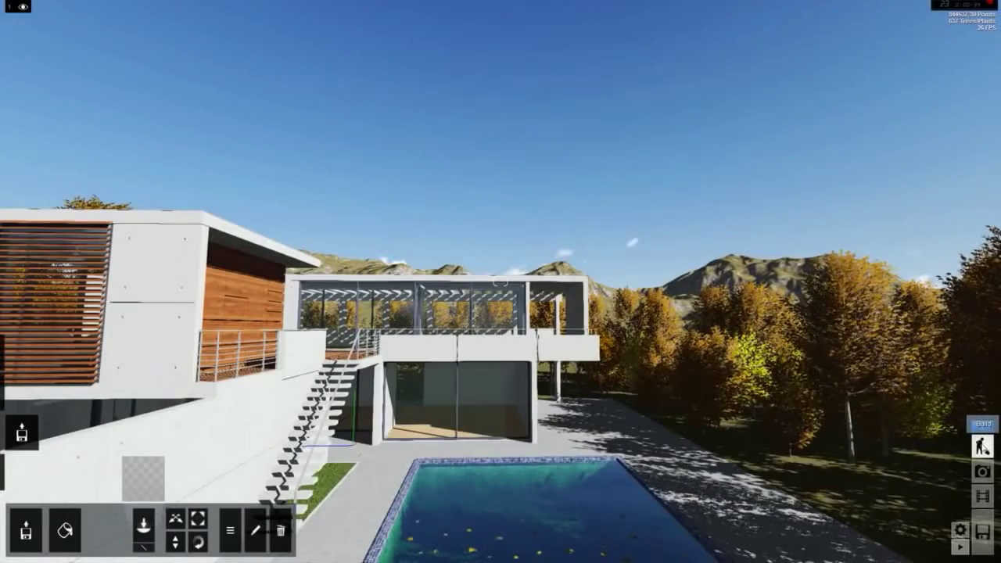
mouse_move(10, 353)
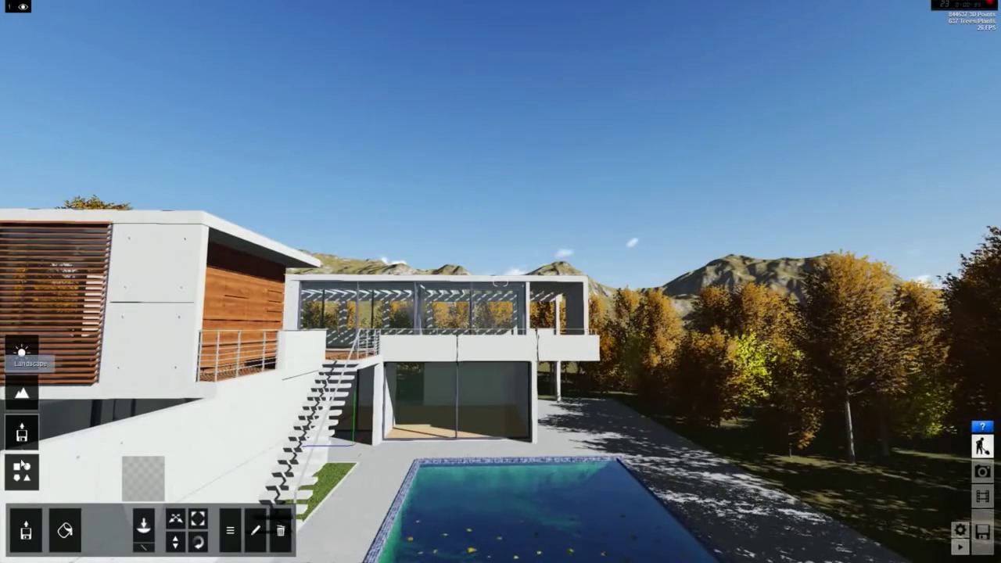
click(21, 353)
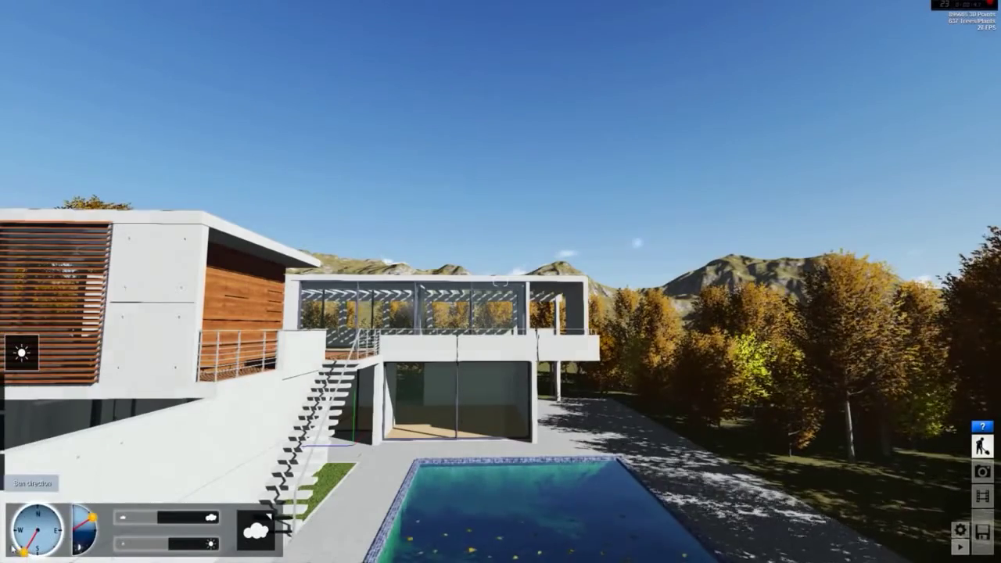
drag(22, 550, 88, 509)
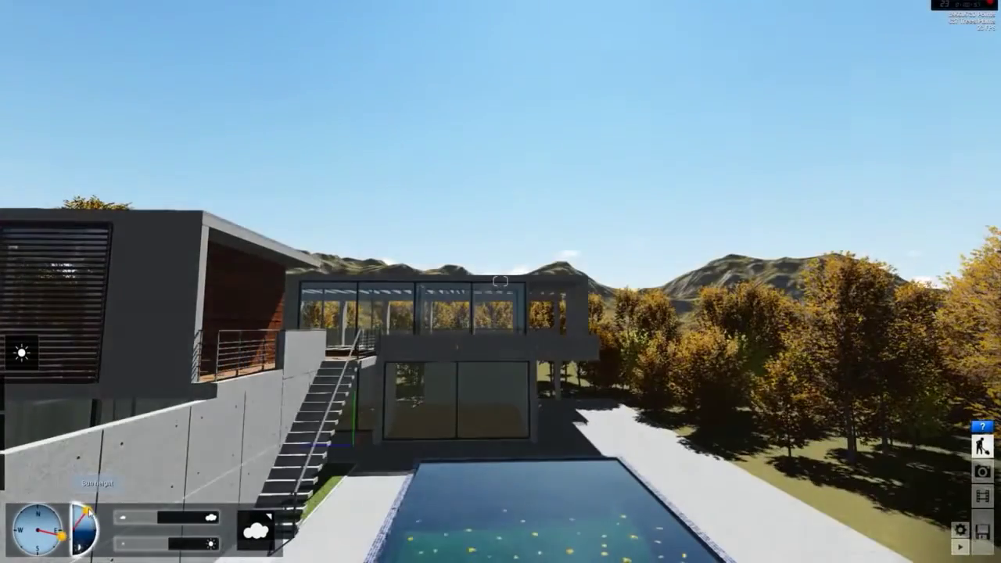
- Set the cloud amount to 2 and choose the first preset from the cloud selection
mouse_move(155, 521)
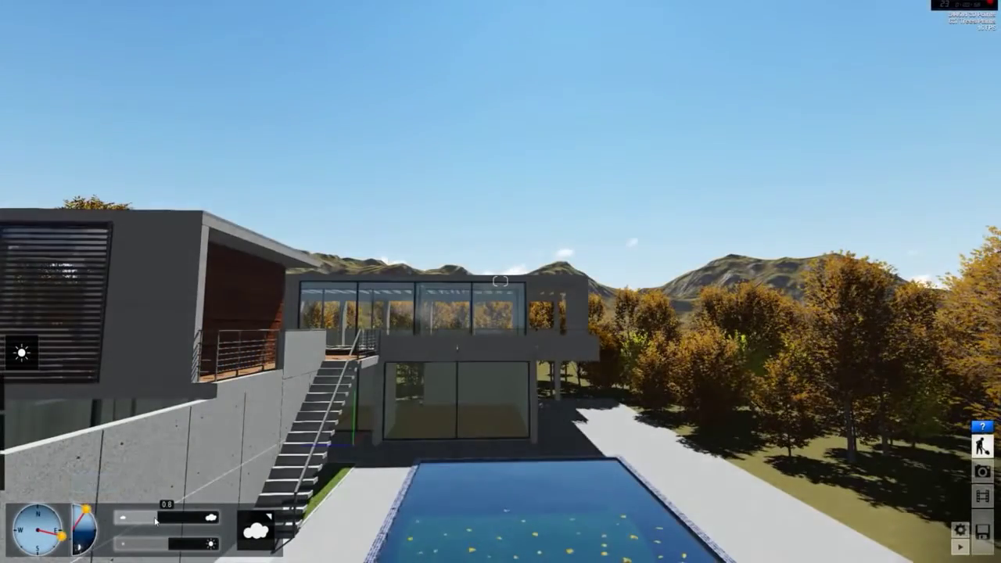
drag(155, 522, 225, 530)
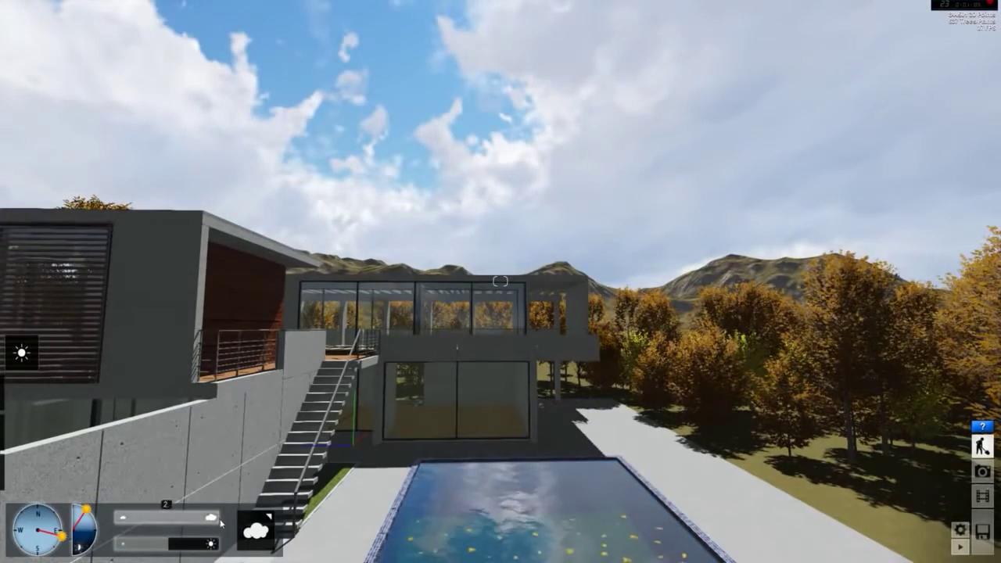
click(247, 534)
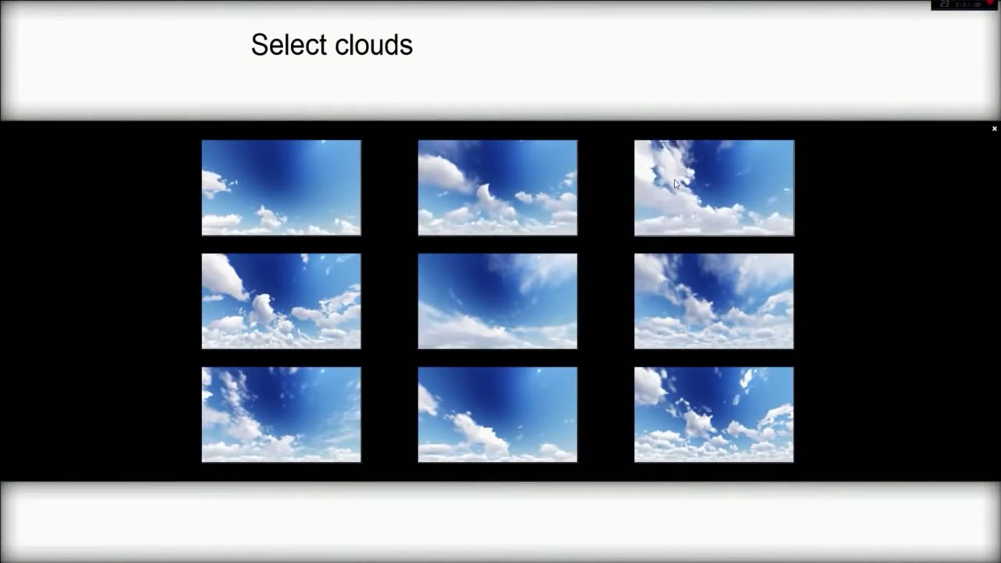
click(344, 211)
- Raise the terrain into a small hill among the autumn trees beside the paved terrace
click(23, 397)
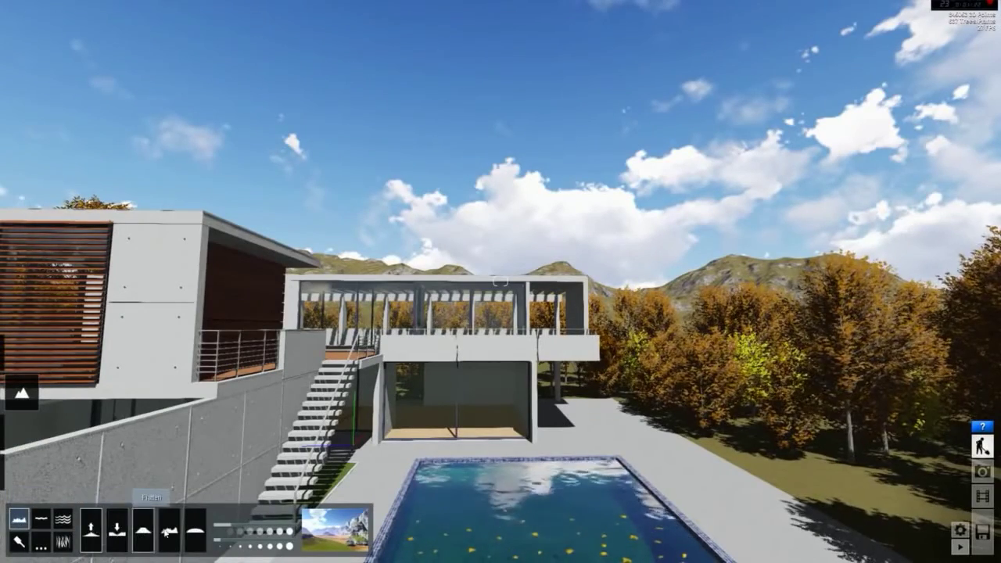
mouse_move(501, 281)
right_down()
mouse_move(622, 281)
mouse_move(501, 294)
mouse_move(500, 325)
mouse_move(500, 301)
right_up()
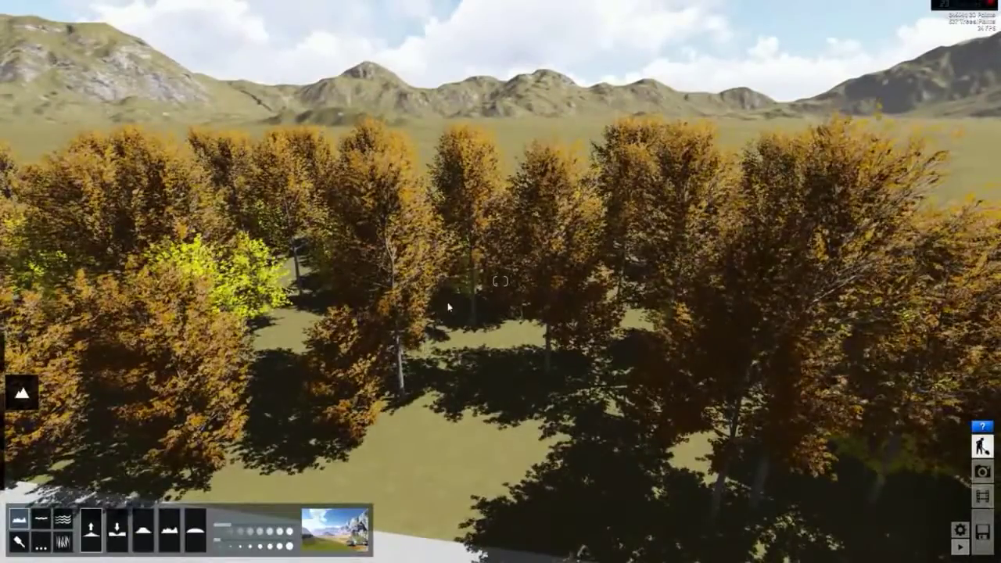
mouse_move(448, 307)
mouse_down()
mouse_move(585, 328)
mouse_move(653, 315)
mouse_move(405, 315)
mouse_up()
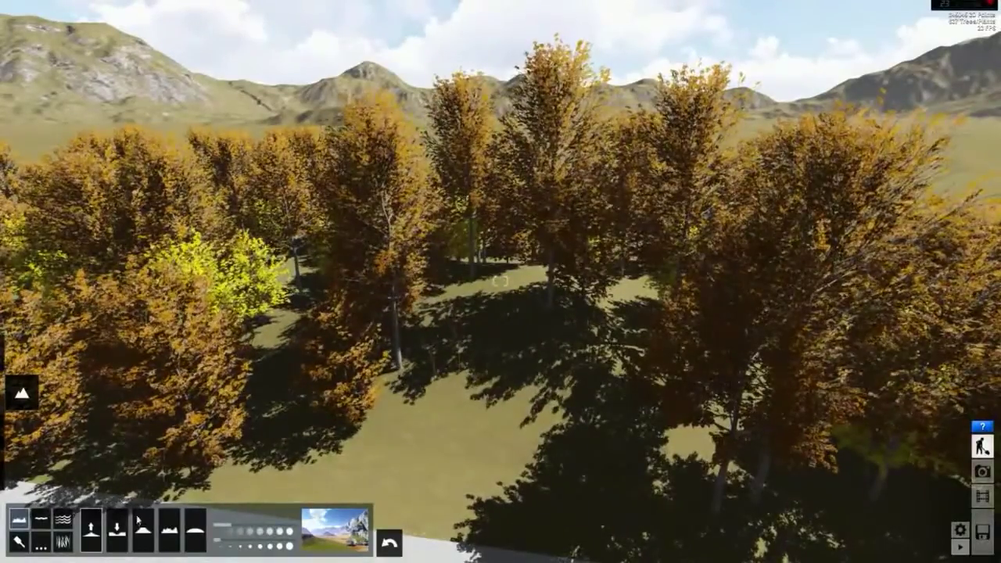
click(116, 530)
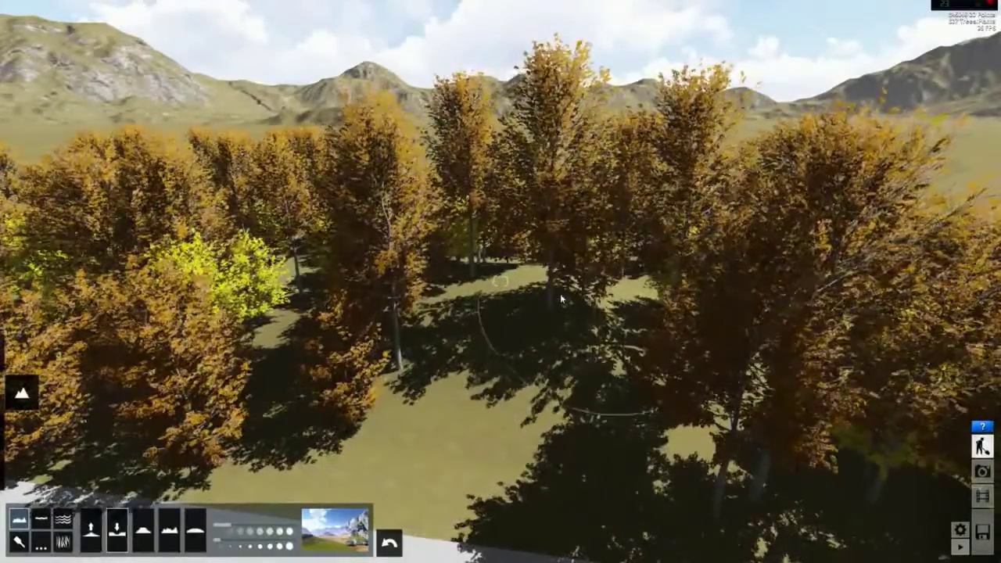
- Paint a rocky ground texture across the front slope of the hill
right_drag(560, 298, 561, 258)
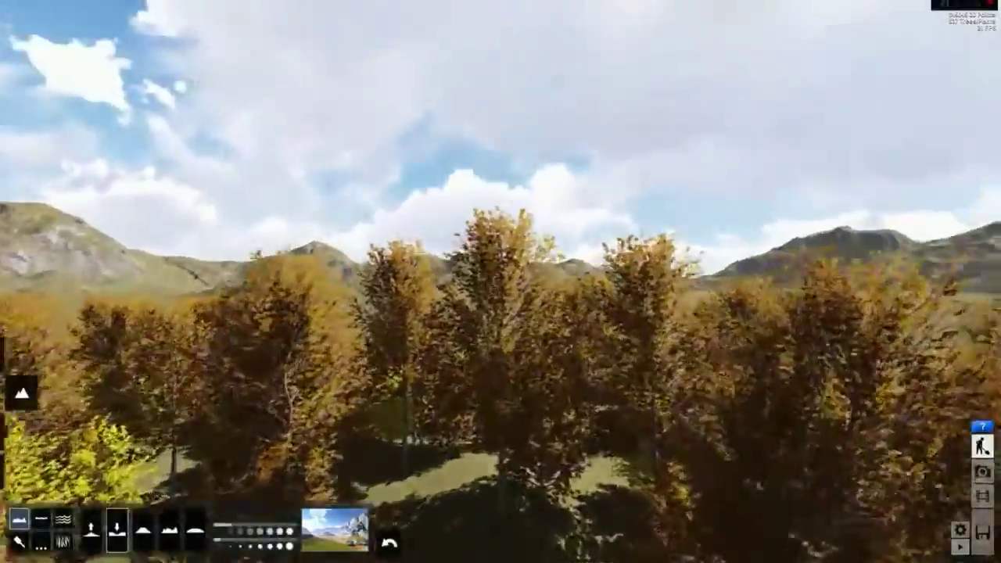
key(w)
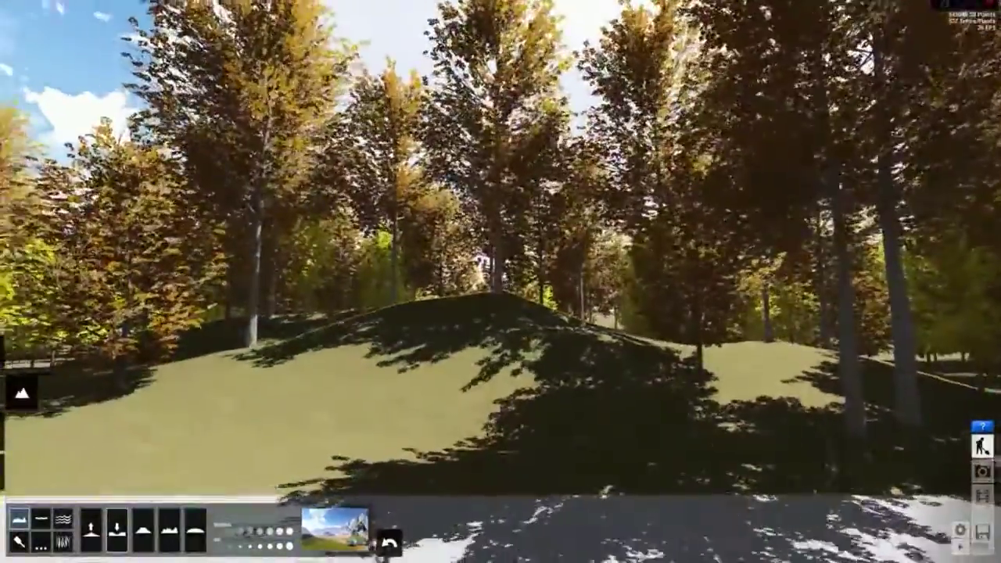
right_drag(500, 281, 547, 282)
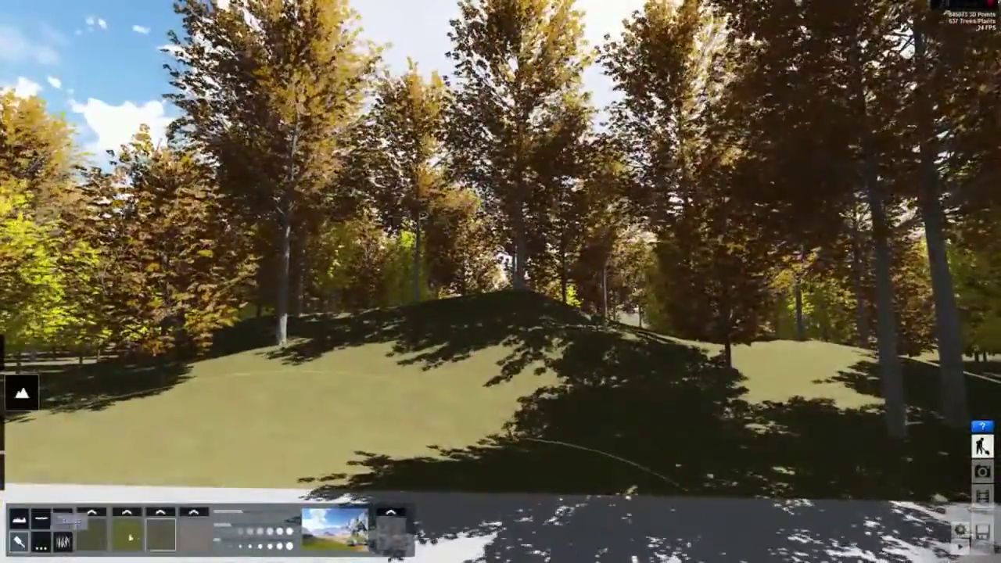
mouse_move(448, 395)
mouse_down()
mouse_move(339, 400)
mouse_move(610, 406)
mouse_up()
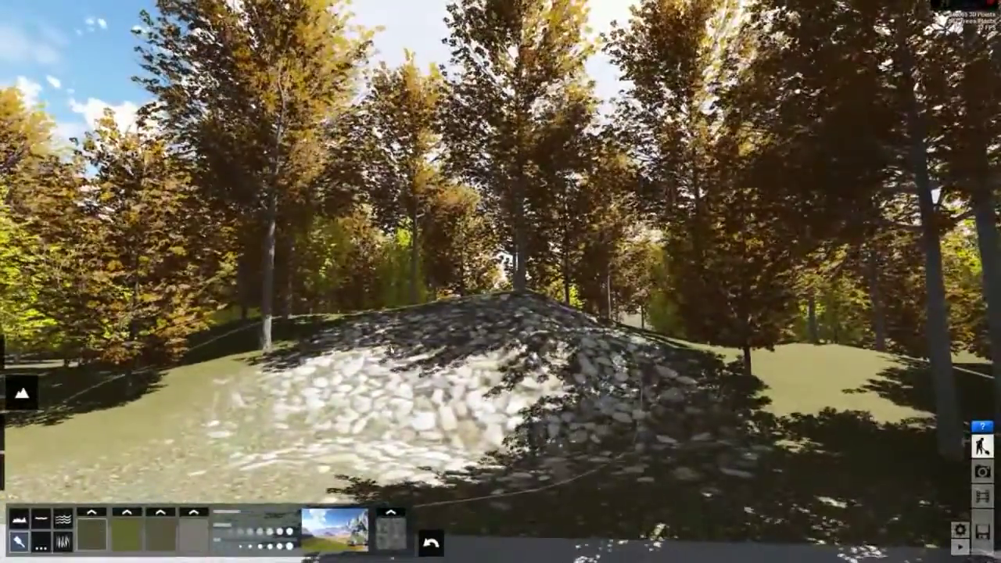
- Paint the first ground texture over most of the rocks on the hill, leaving only scattered stones
mouse_move(594, 336)
mouse_down()
mouse_move(532, 312)
mouse_move(313, 422)
mouse_move(407, 313)
mouse_up()
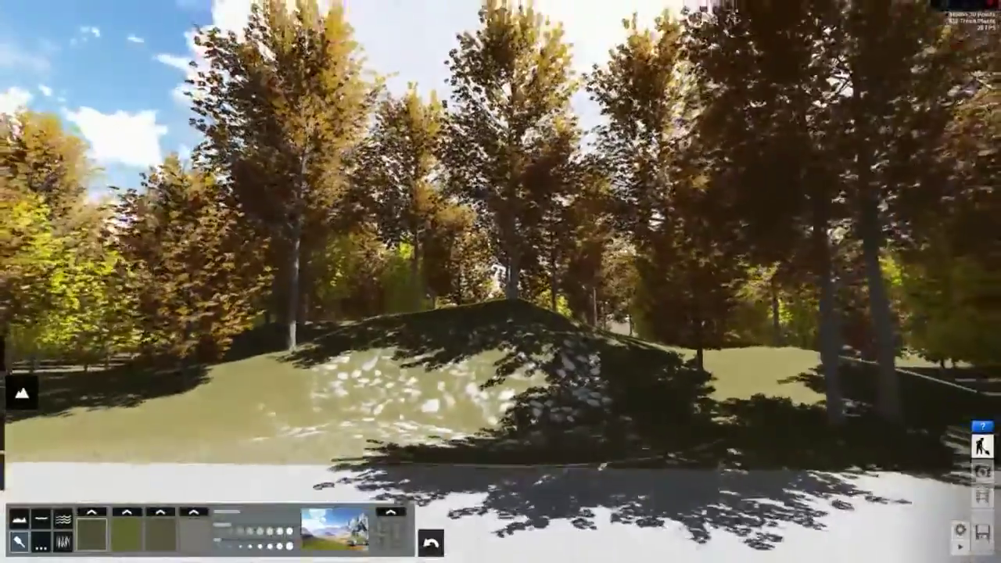
mouse_move(501, 281)
right_down()
mouse_move(500, 258)
mouse_move(501, 297)
mouse_move(500, 282)
right_up()
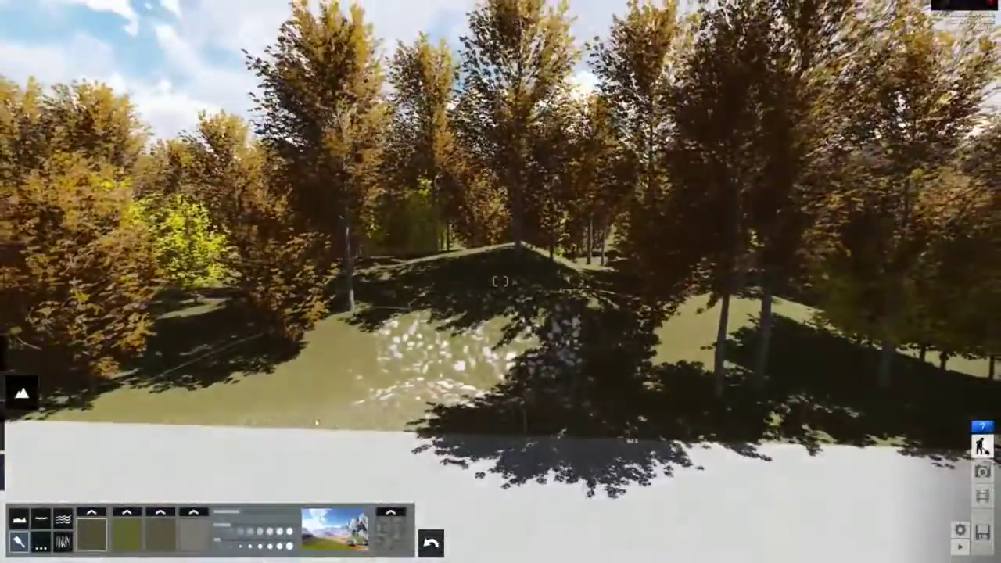
drag(317, 422, 461, 336)
key(w)
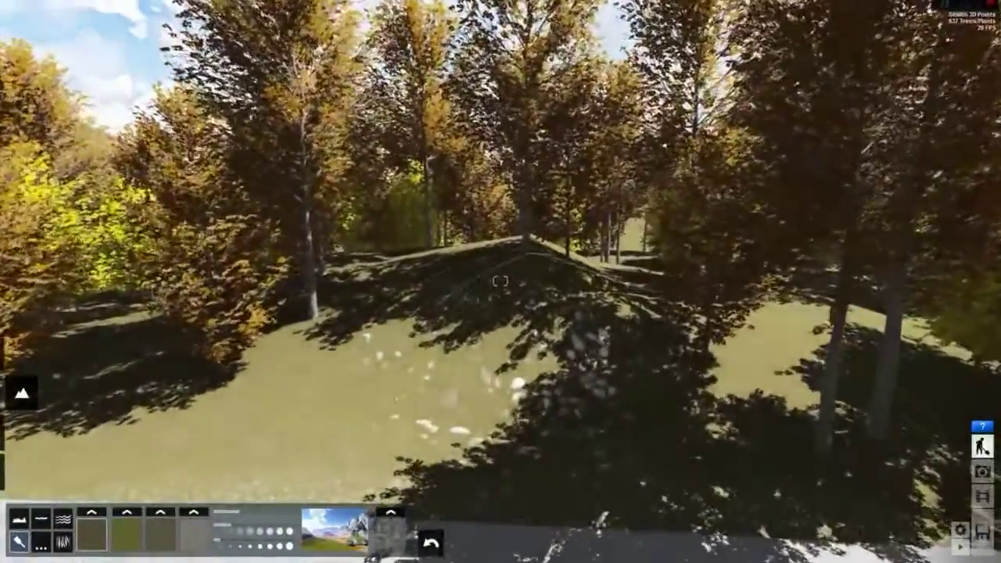
- Import the OBJ file wateringcan.obj from the Tutorials\Model folder and add it to the library as wateringcan
click(22, 431)
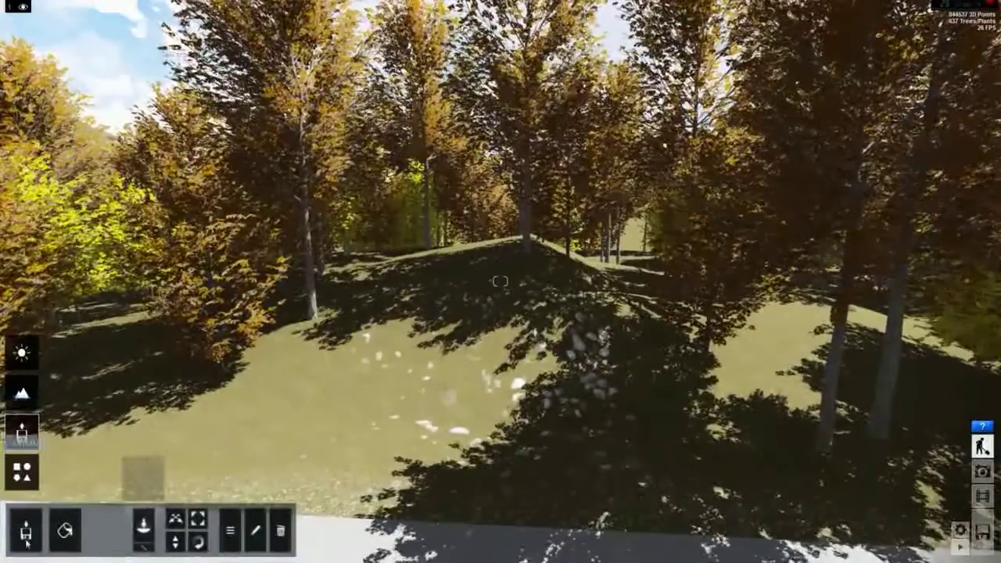
click(25, 532)
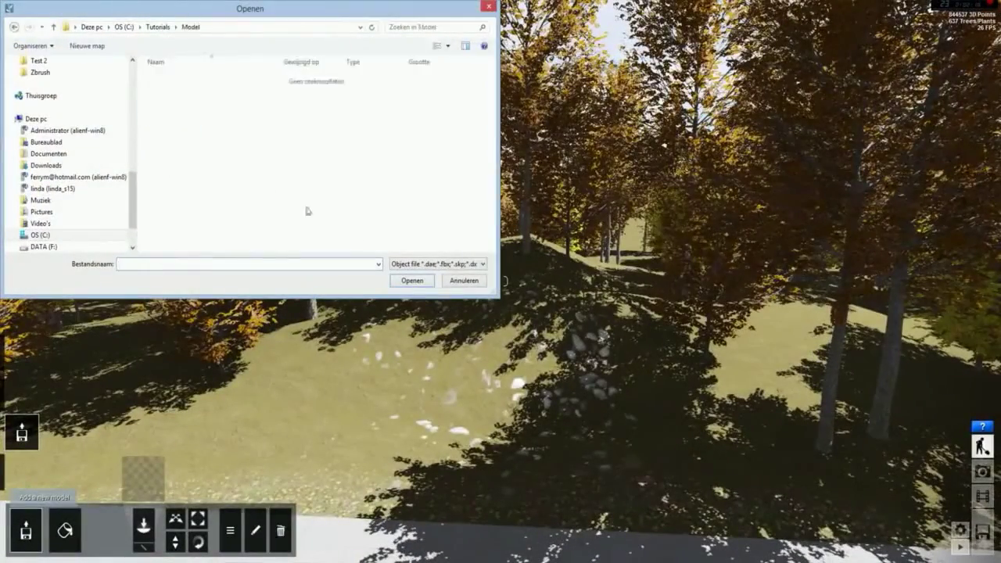
click(407, 264)
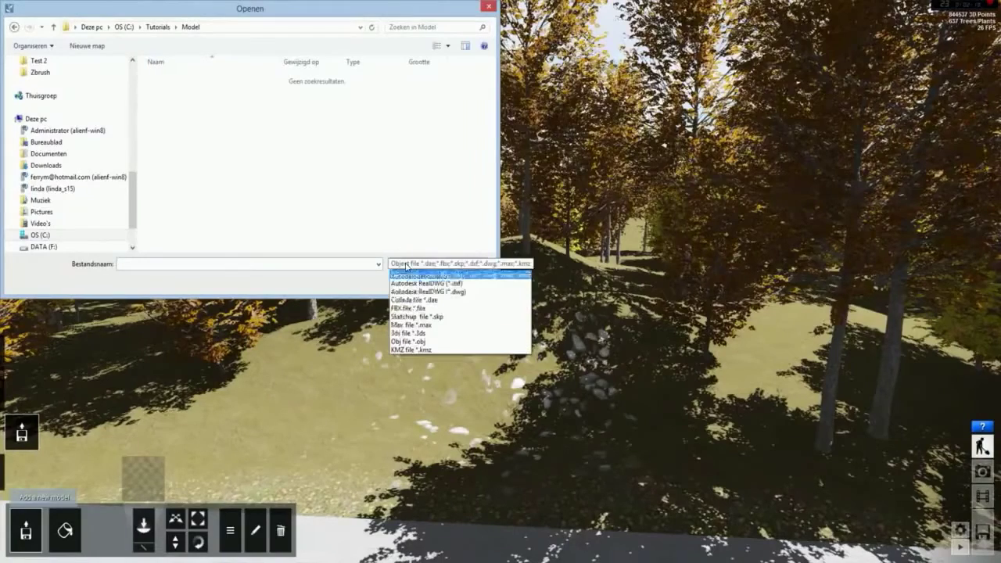
click(409, 341)
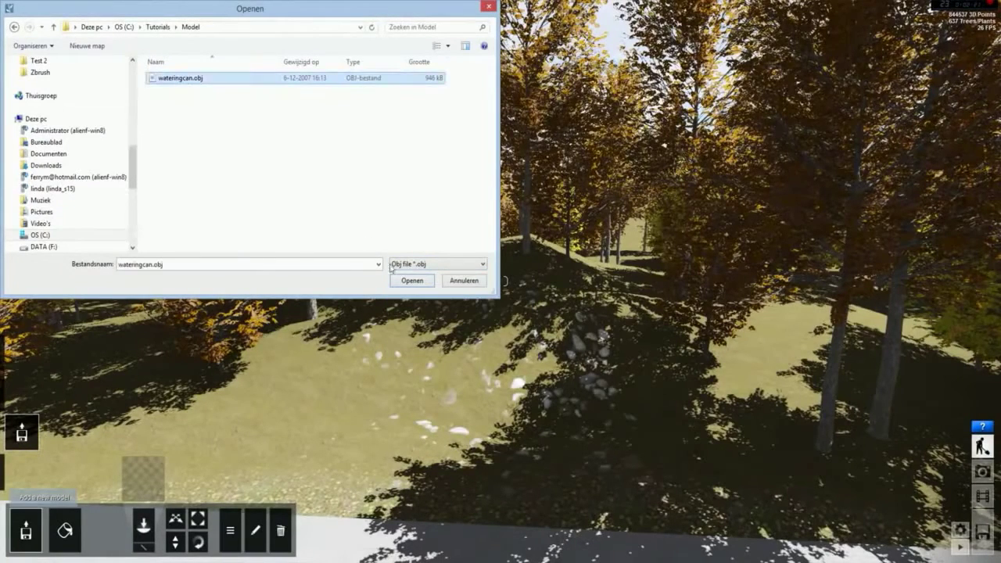
click(410, 281)
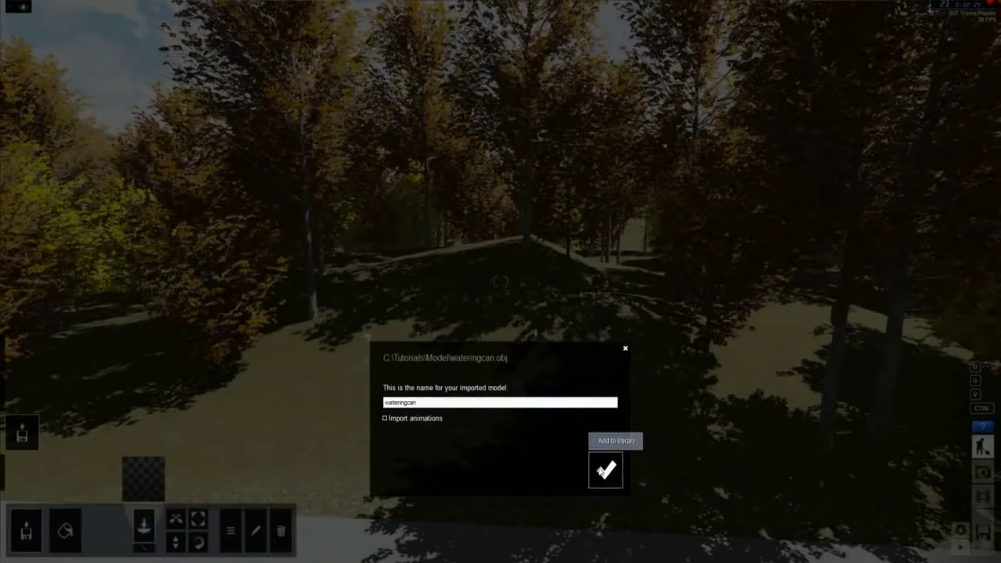
click(595, 457)
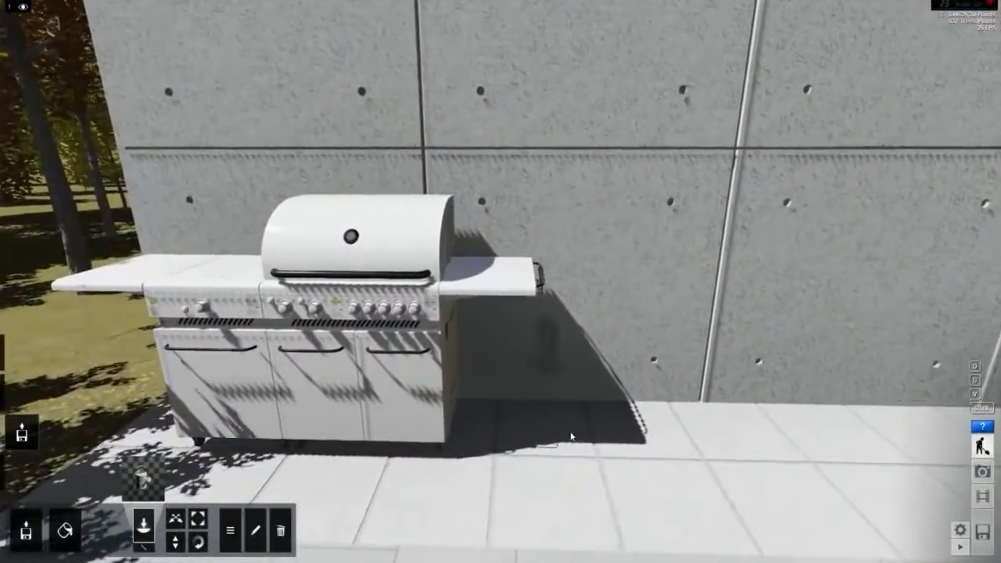
- Place the watering can on the paving beside the barbecue and rotate it so its spout points away from the barbecue
click(545, 442)
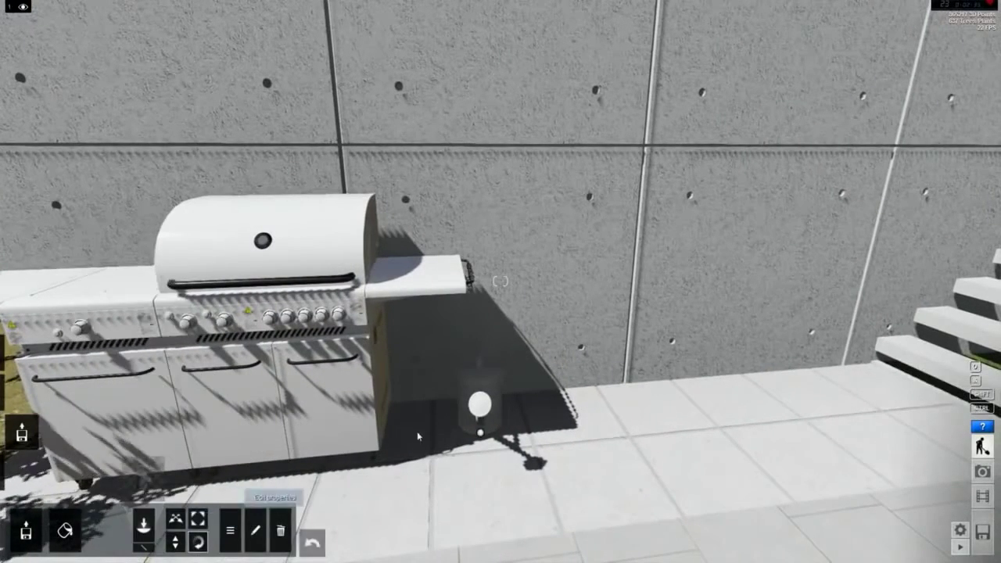
click(480, 434)
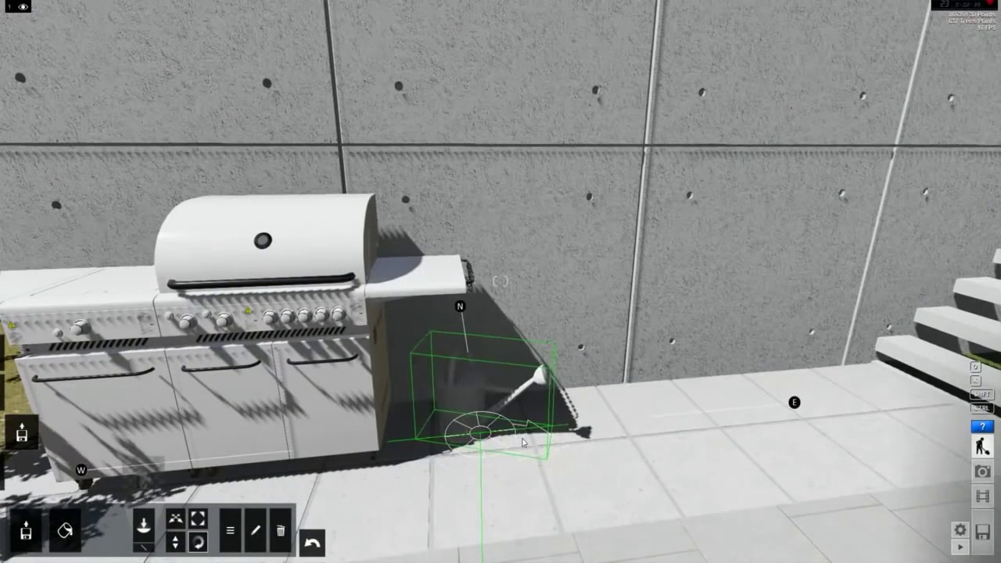
key(Escape)
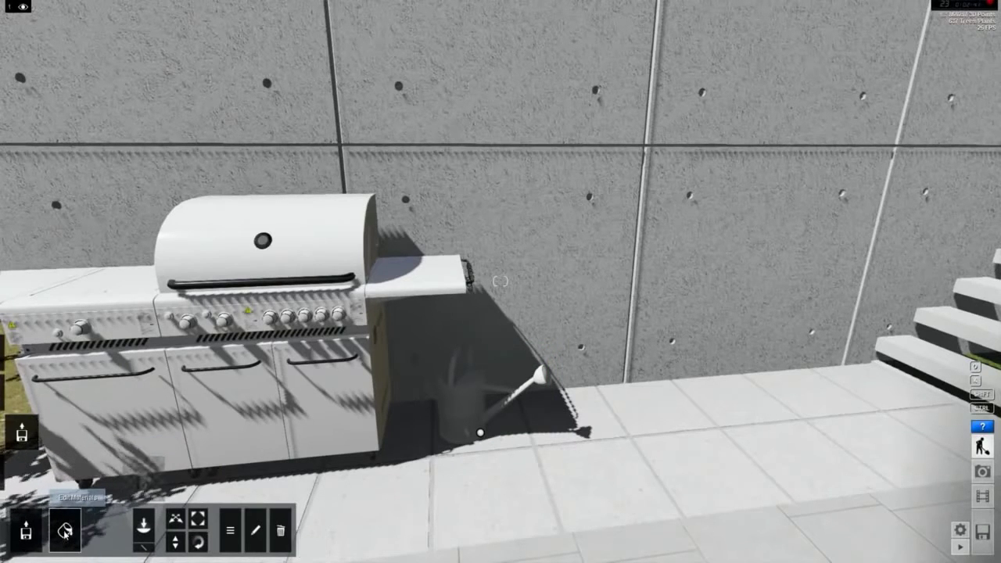
- Select the watering can's body and look through the Nature, Indoor, Outdoor and Custom categories of the material library
click(458, 416)
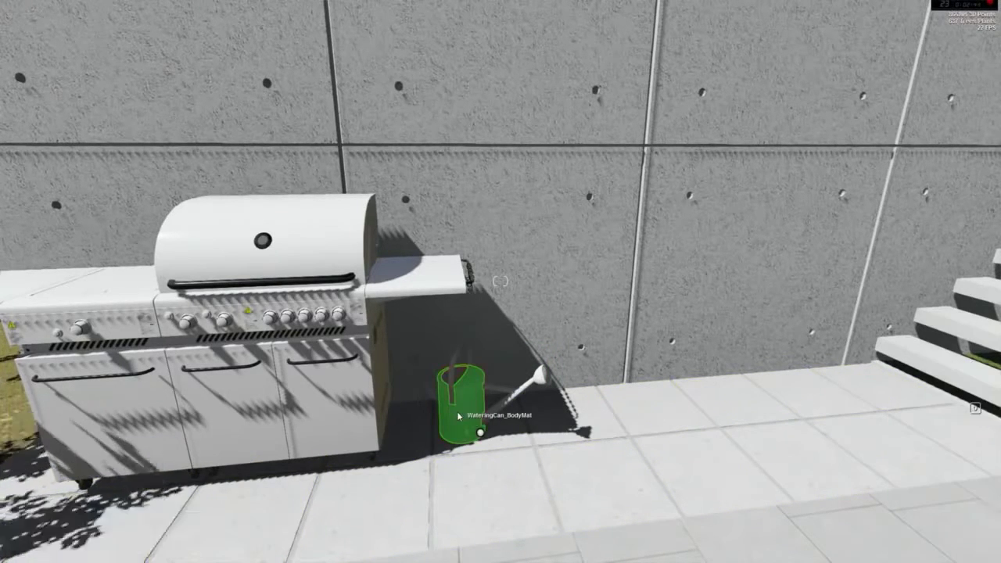
click(36, 191)
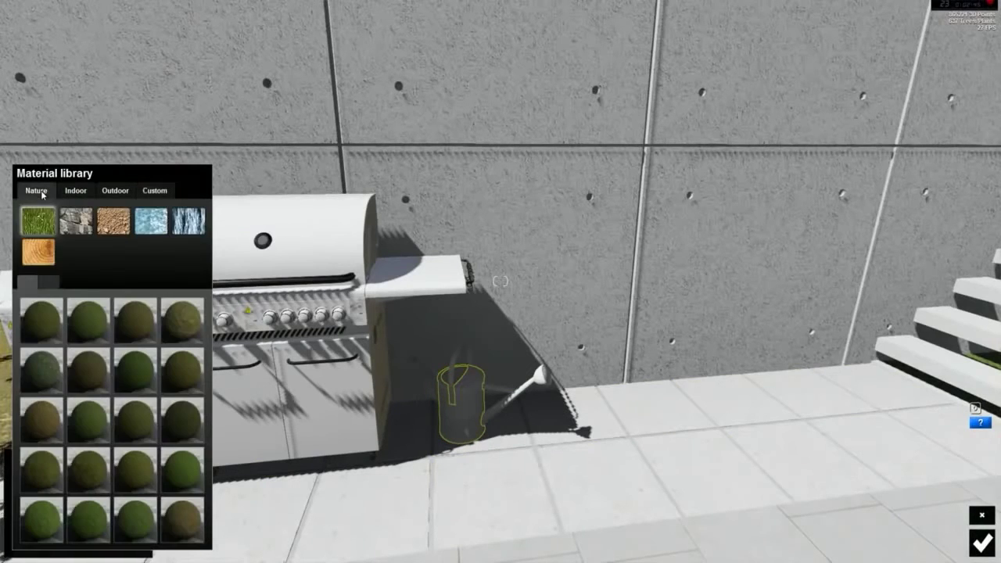
click(74, 222)
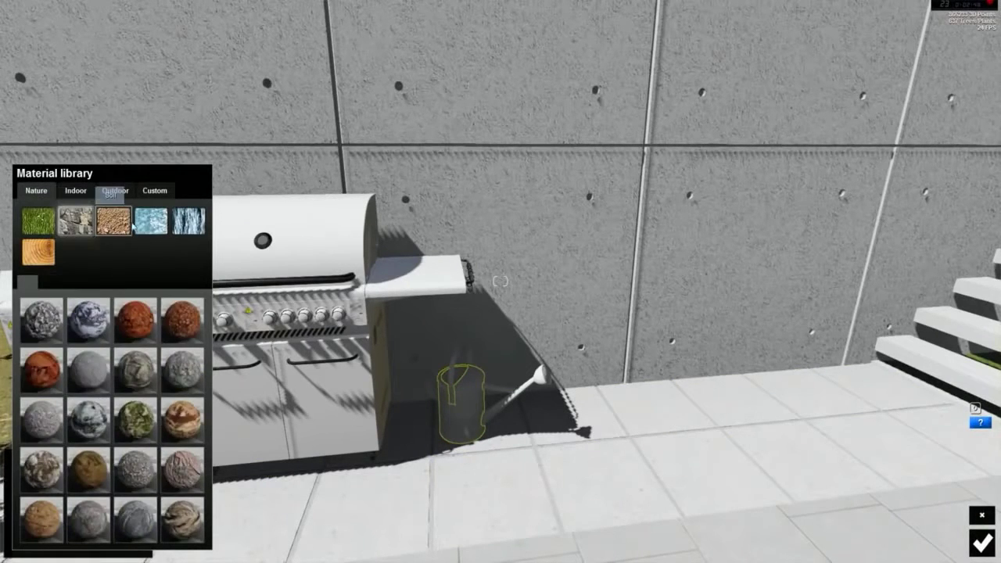
click(130, 225)
click(150, 221)
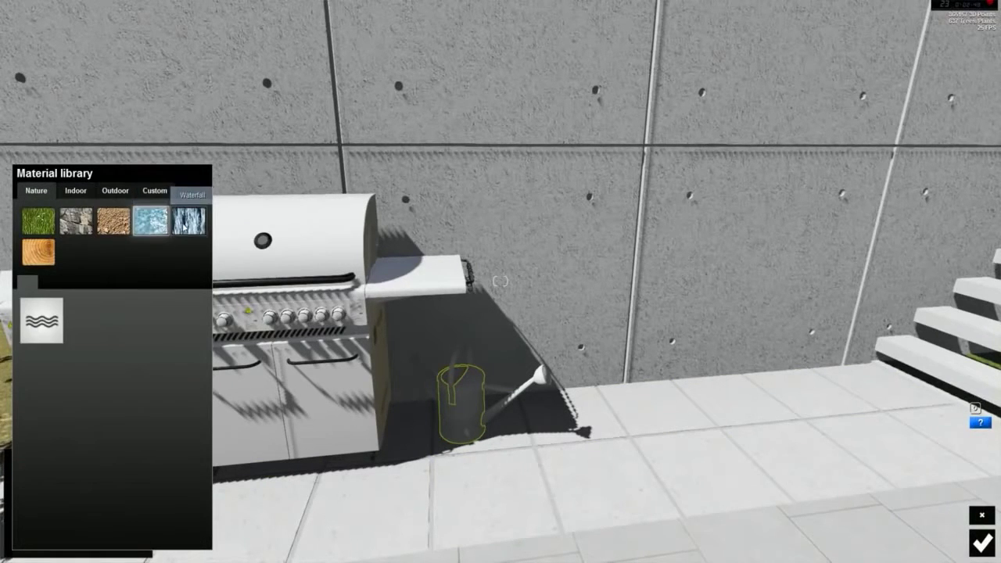
click(39, 253)
click(76, 193)
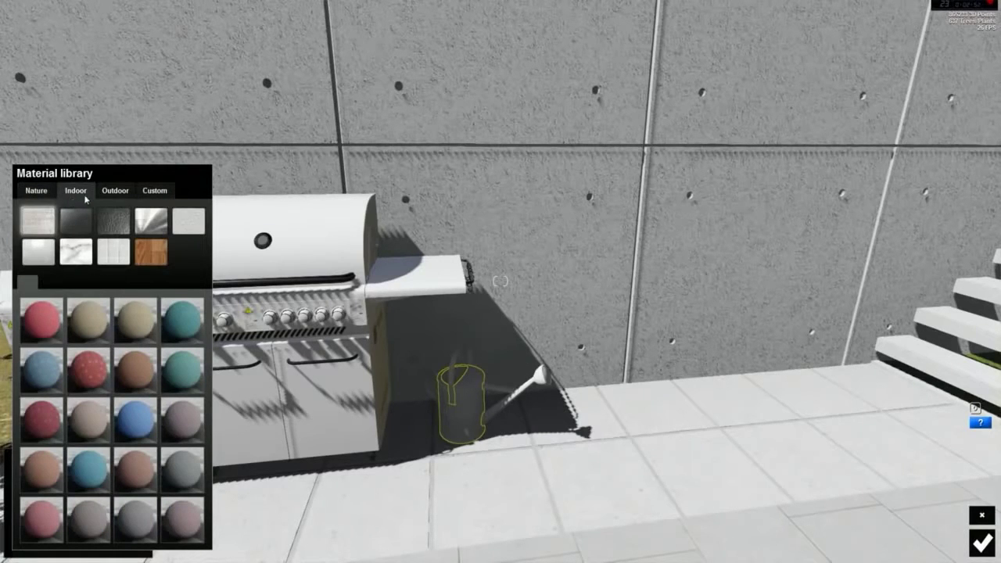
click(115, 192)
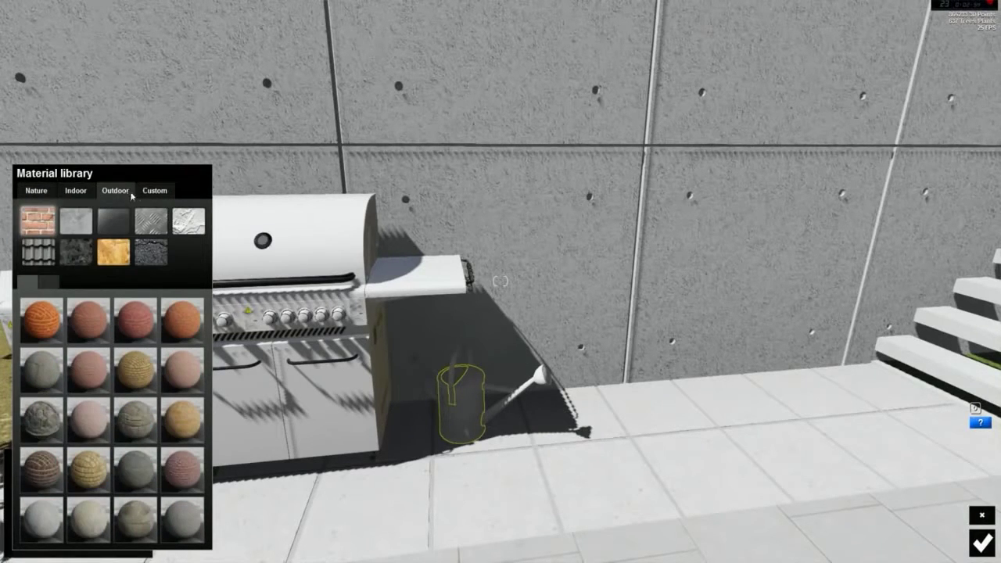
click(155, 192)
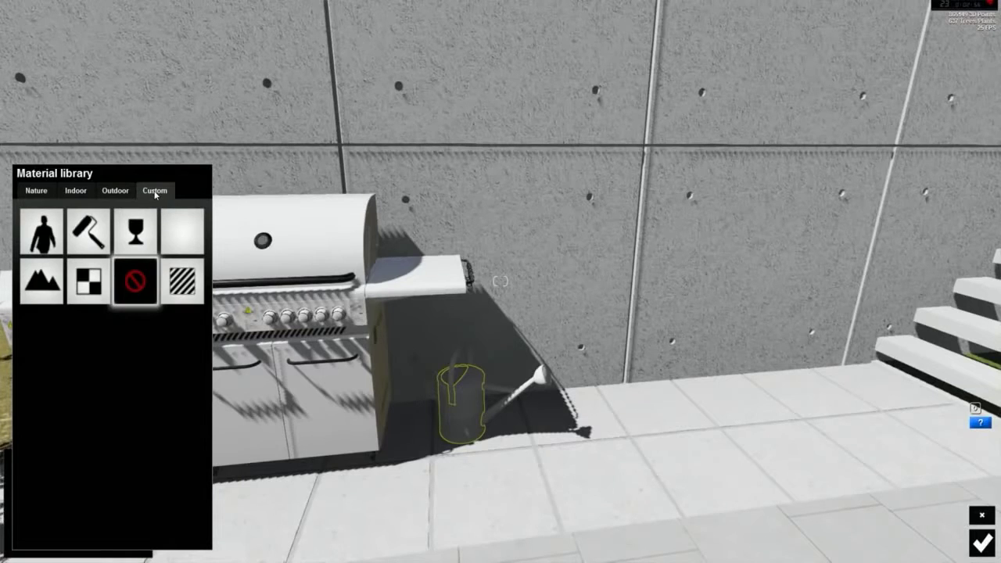
- Assign the orange metal material from the Outdoor category to the watering can's body and spout
click(115, 192)
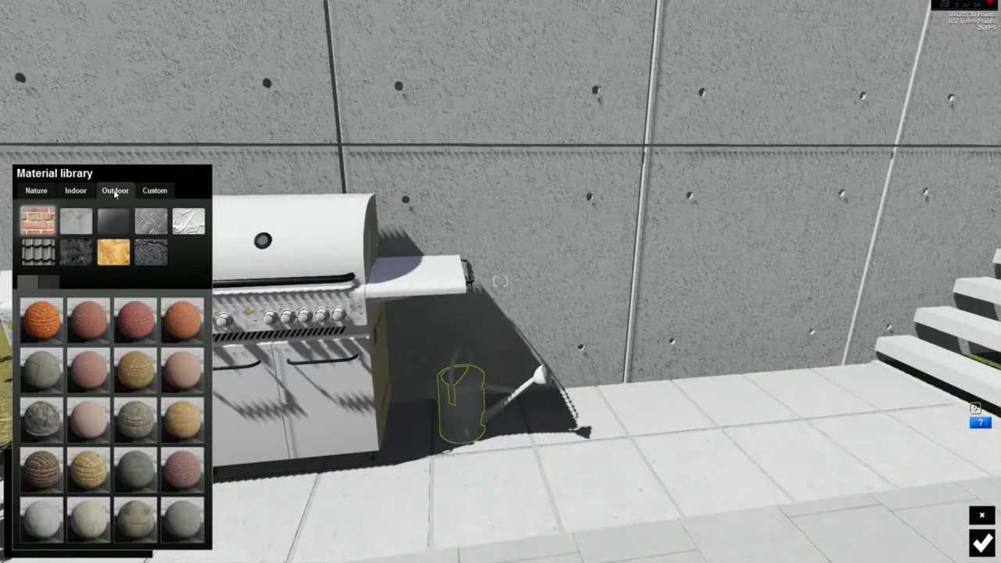
click(148, 224)
click(100, 374)
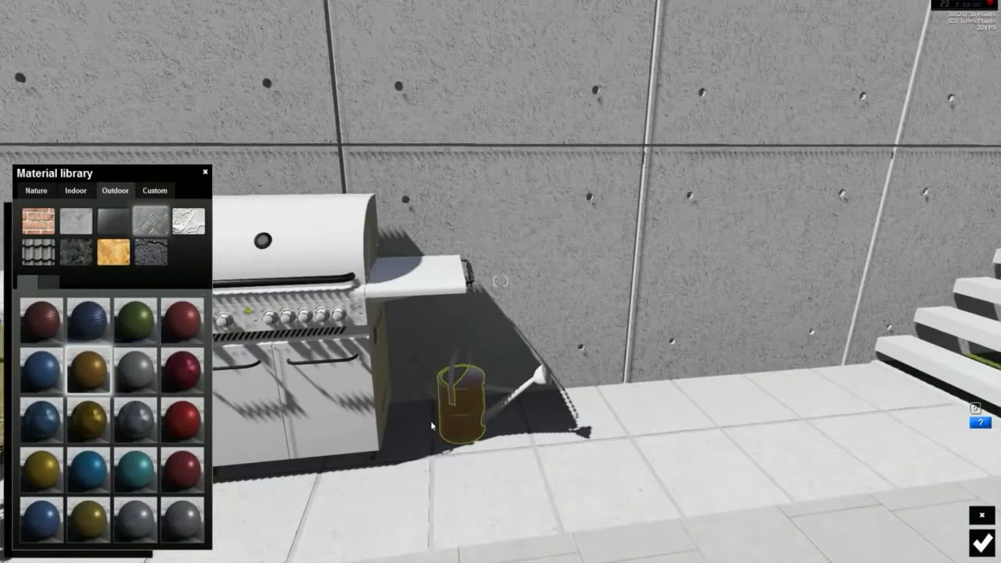
click(154, 191)
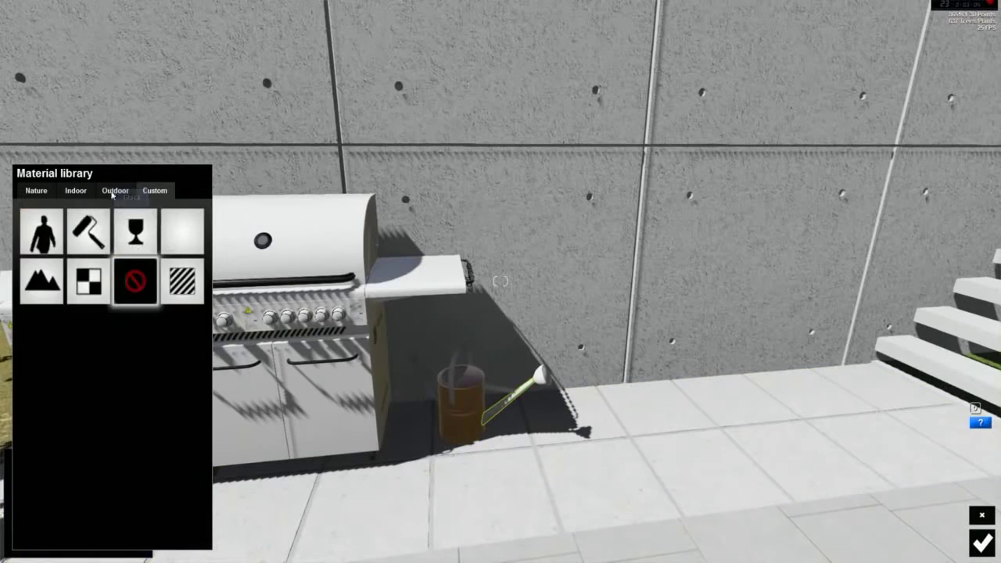
click(113, 193)
click(154, 224)
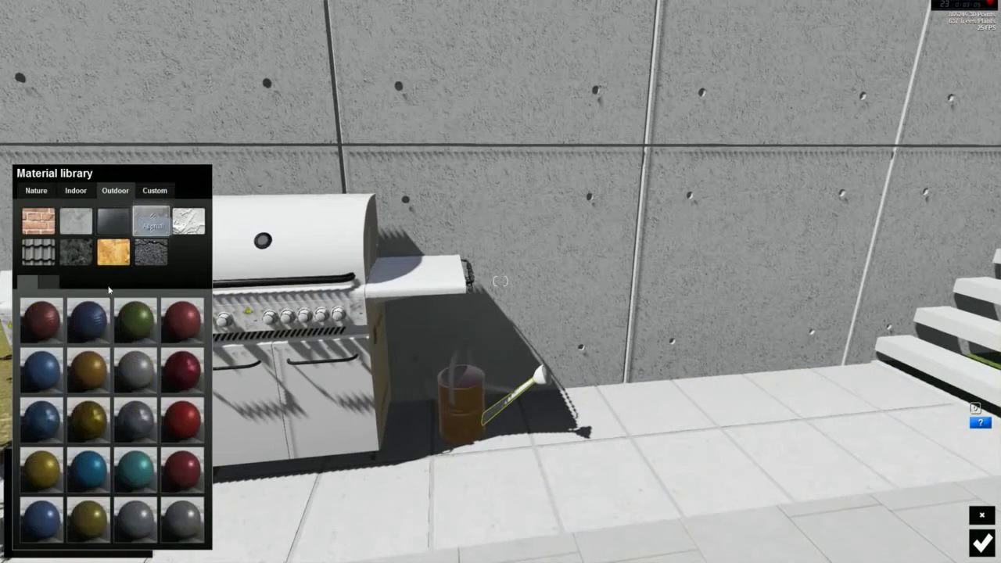
- Try the blue Indoor tiles on the swimming pool's border, and settle on the Outdoor concrete material Concrete_002_1024
right_drag(332, 331, 538, 354)
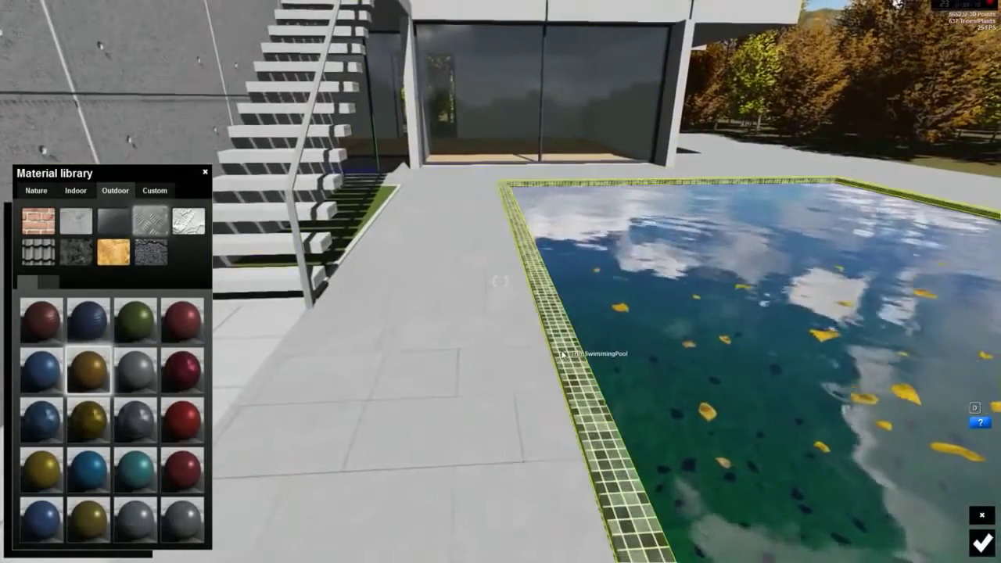
click(576, 351)
click(45, 376)
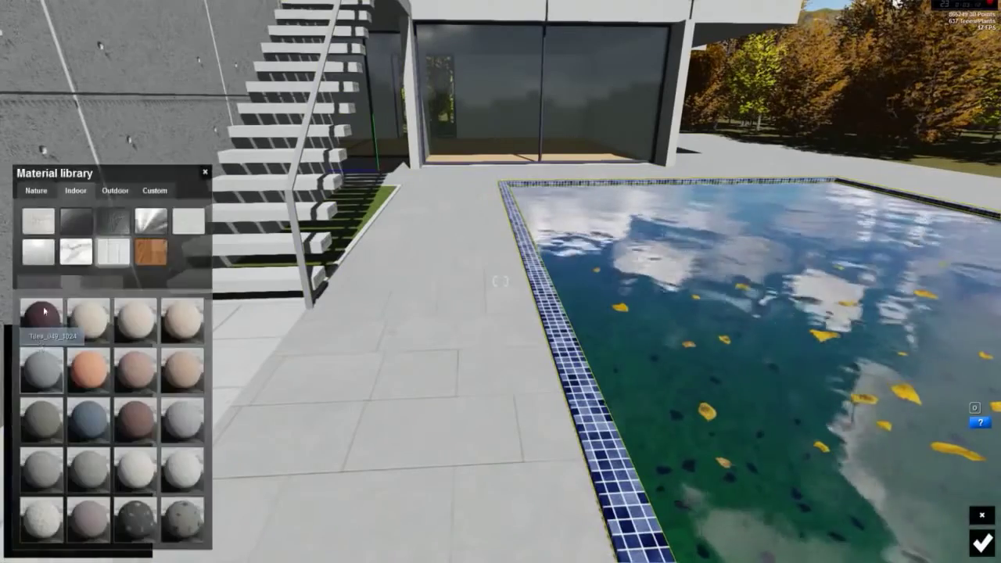
click(115, 190)
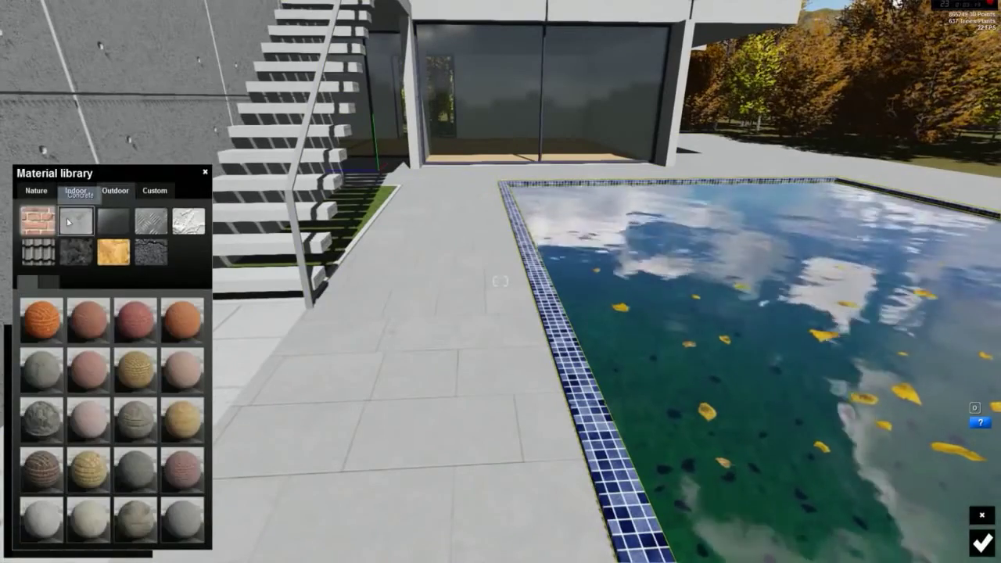
click(75, 221)
click(41, 320)
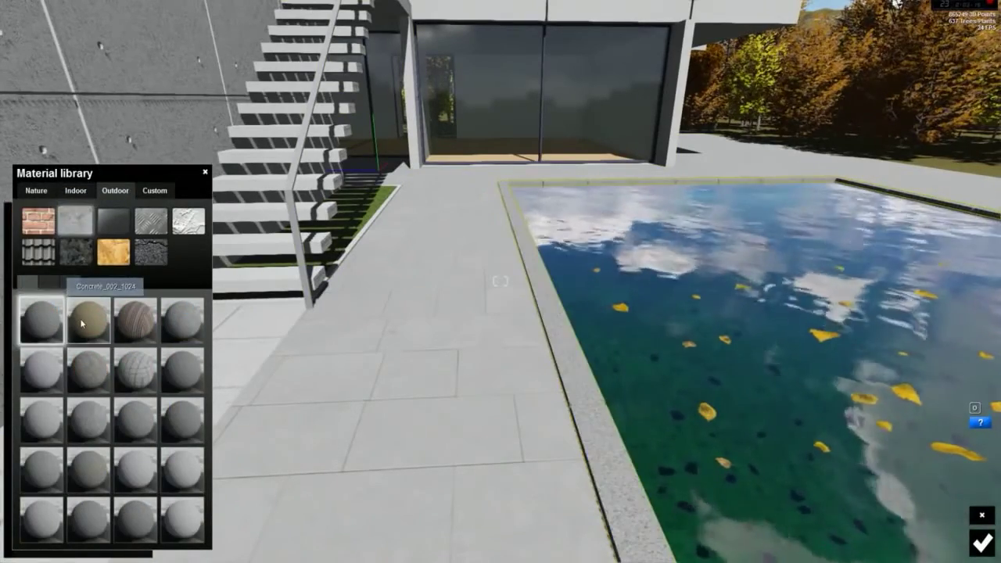
click(81, 322)
- Replace the grass strip under the outdoor stairs with the reddish-brown woodchips material from the Nature category's Woodland group
right_drag(580, 263, 407, 215)
key(w)
right_drag(672, 250, 600, 302)
click(636, 364)
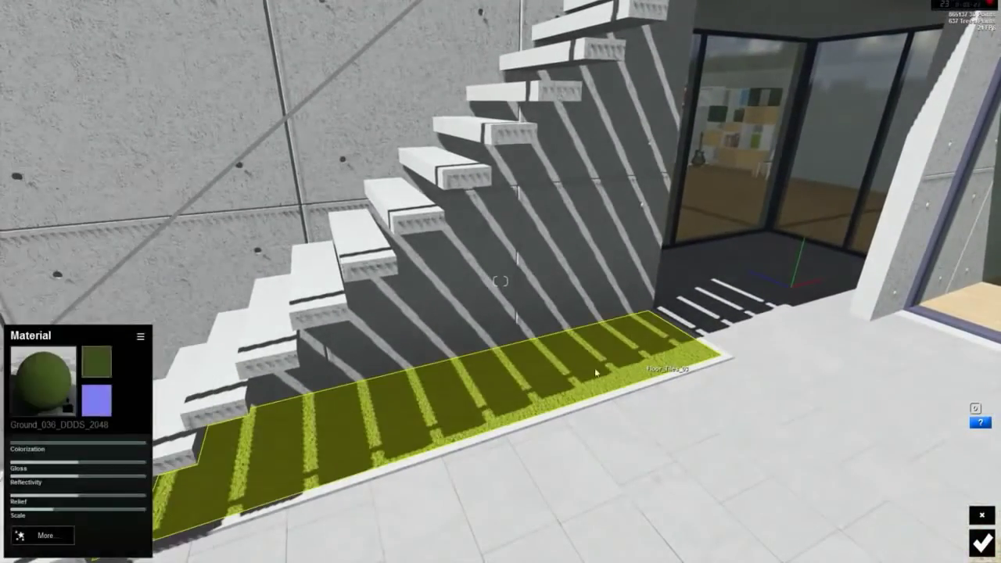
click(43, 369)
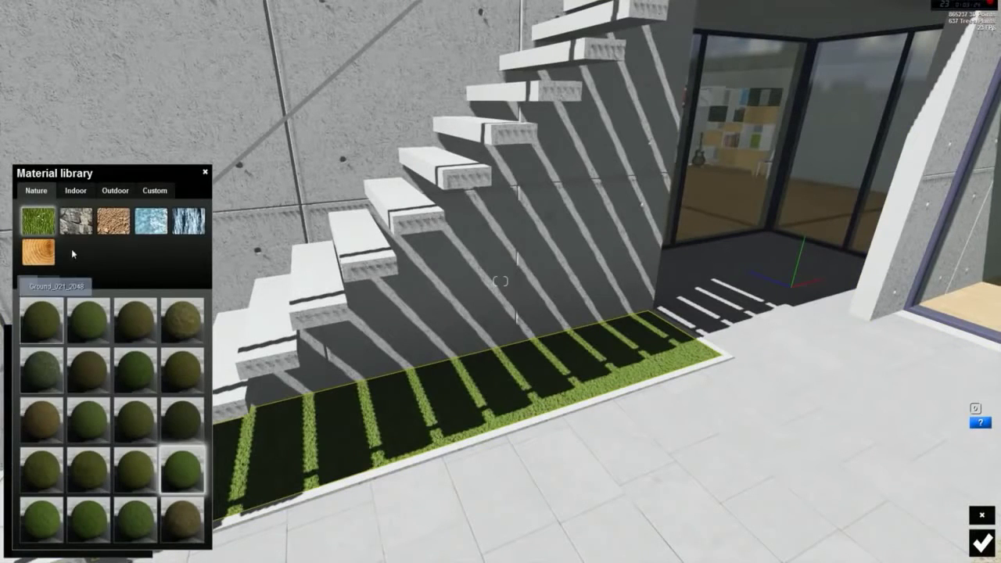
click(40, 254)
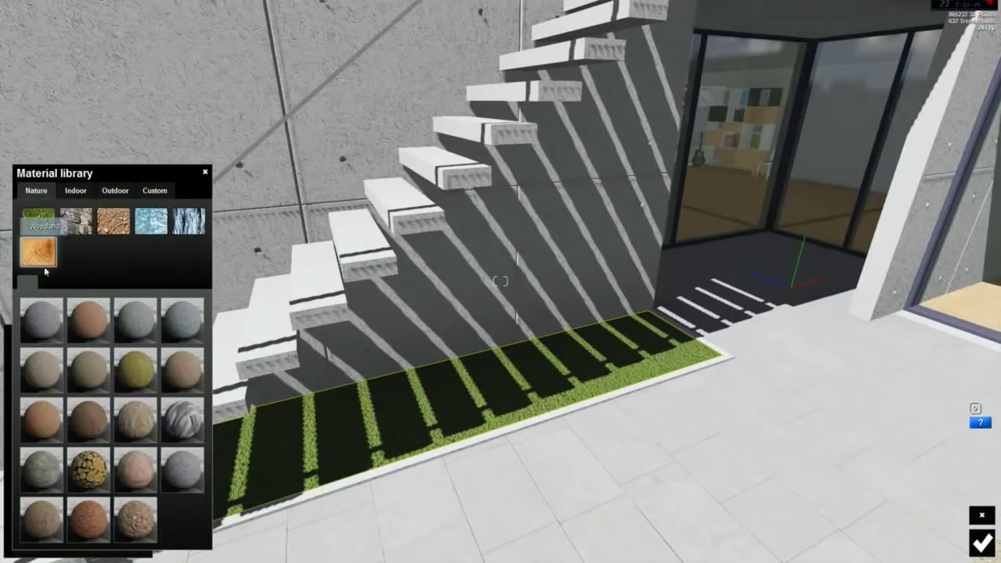
click(40, 514)
click(90, 519)
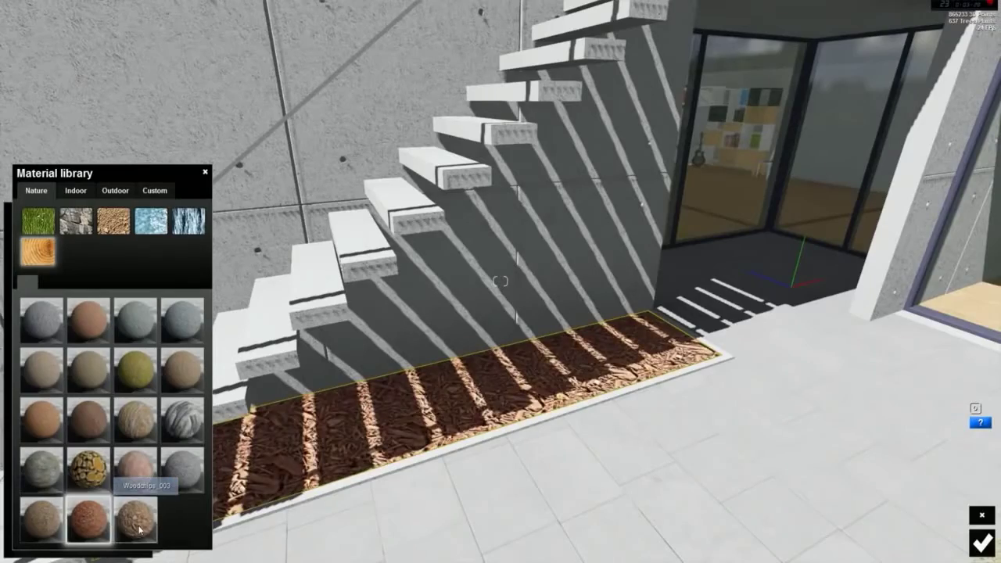
click(138, 529)
click(95, 529)
- Assign a plain dark brown Outdoor wood material to the wooden wall panelling on the upper terrace and save the material changes
right_drag(496, 400, 509, 378)
key(q)
key(q)
key(s)
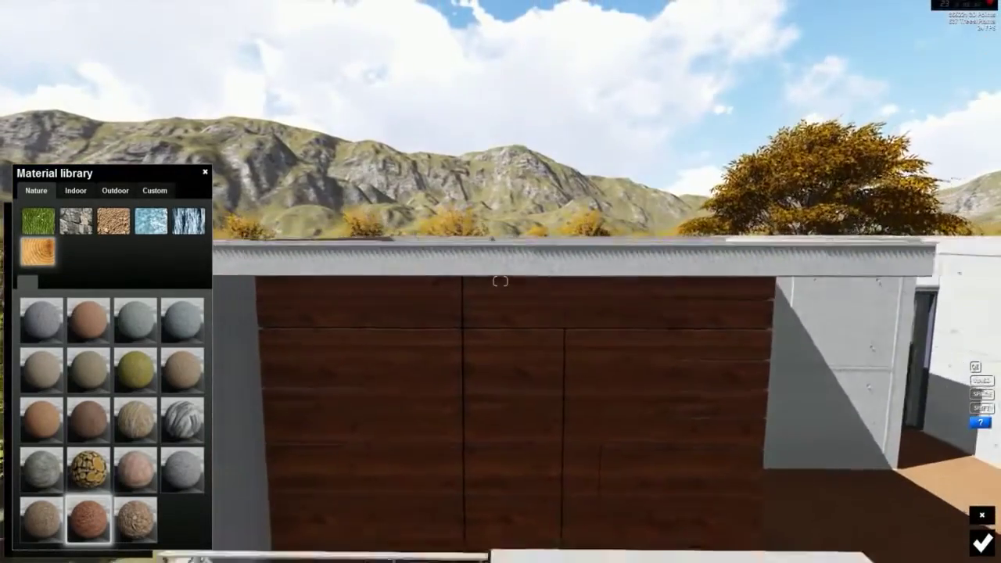
click(419, 368)
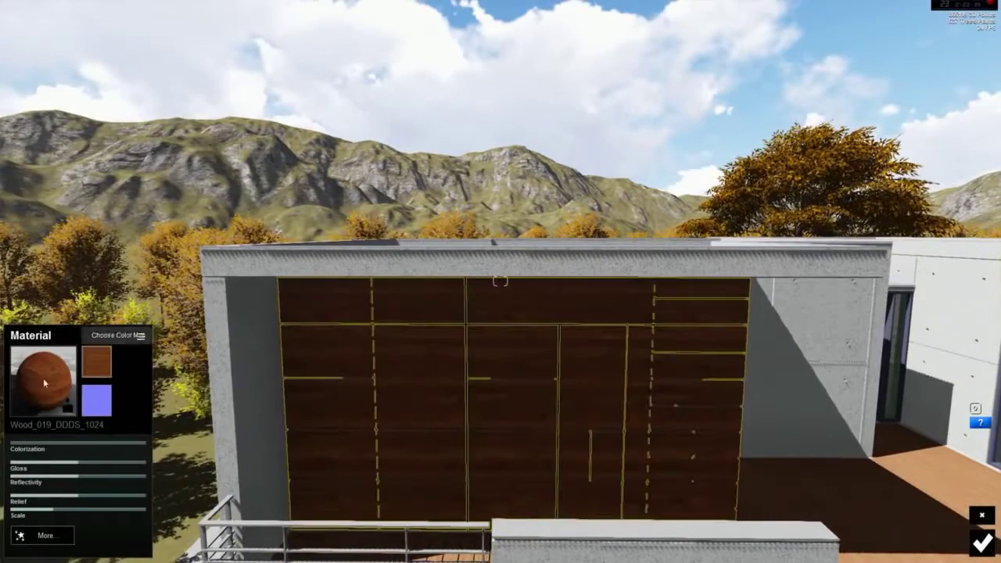
click(43, 383)
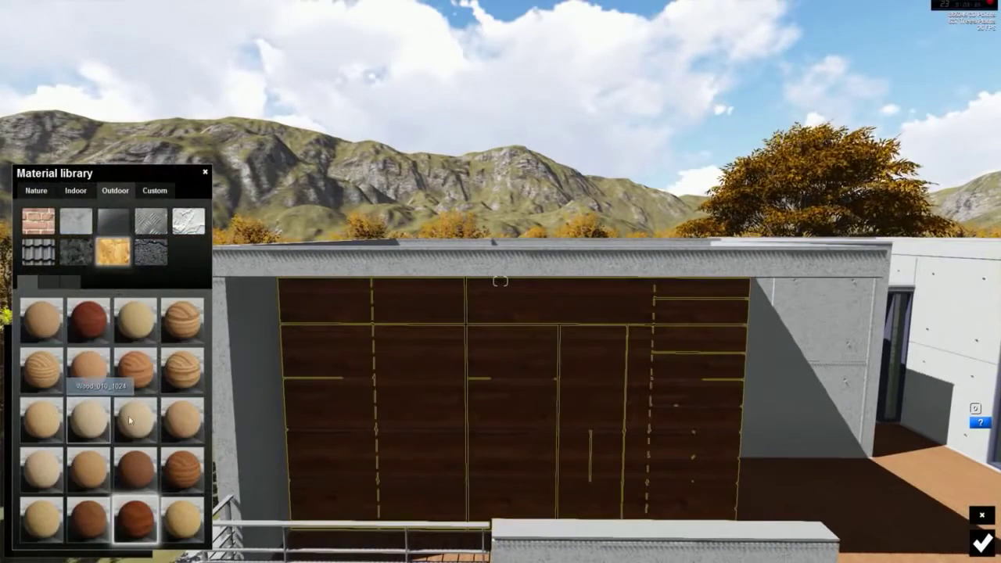
click(133, 371)
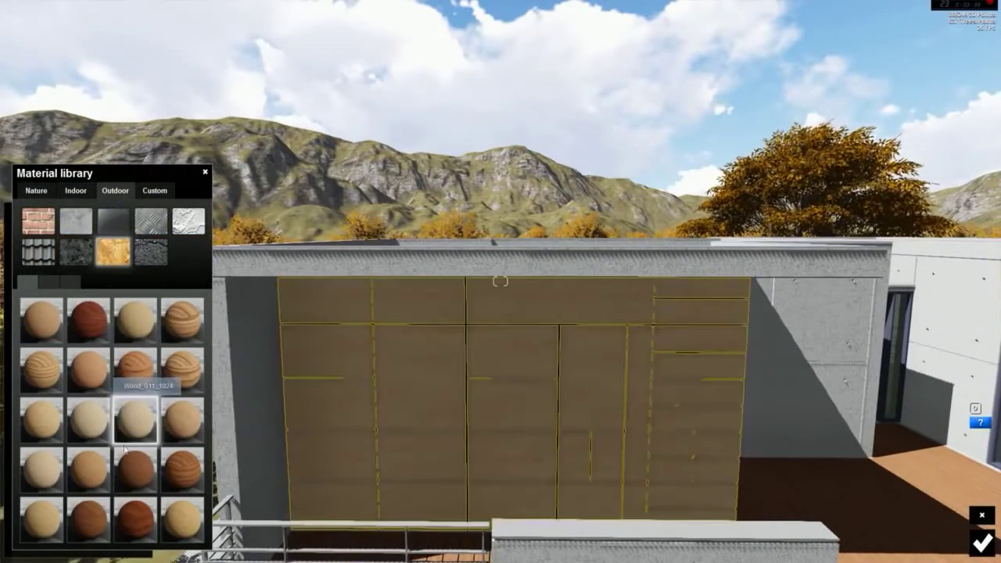
click(135, 469)
click(982, 543)
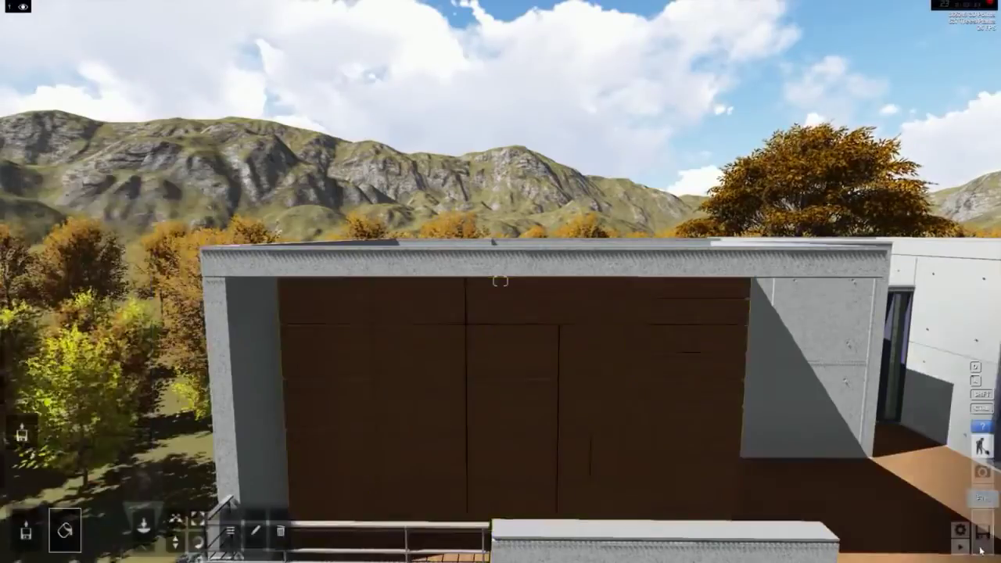
- Return to the pool terrace, switch to object placement and look through the tree and plant categories of the Nature Library
right_drag(883, 406, 680, 369)
key(e)
key(w)
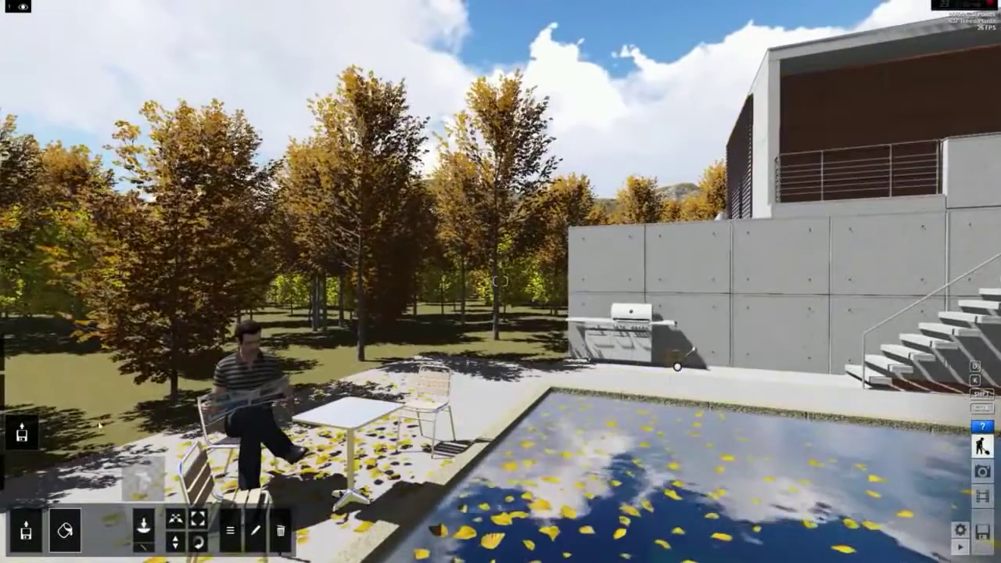
mouse_move(22, 433)
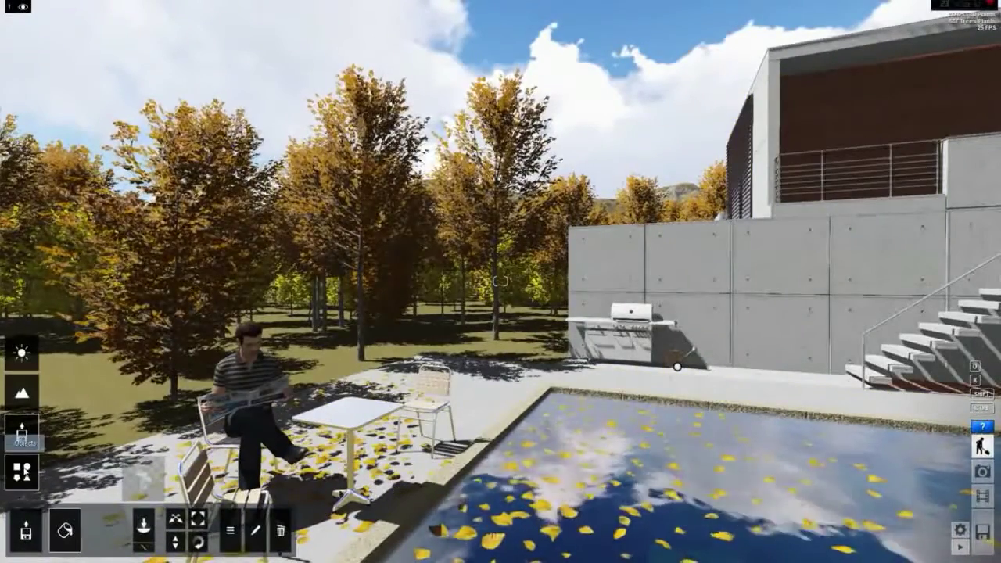
click(22, 429)
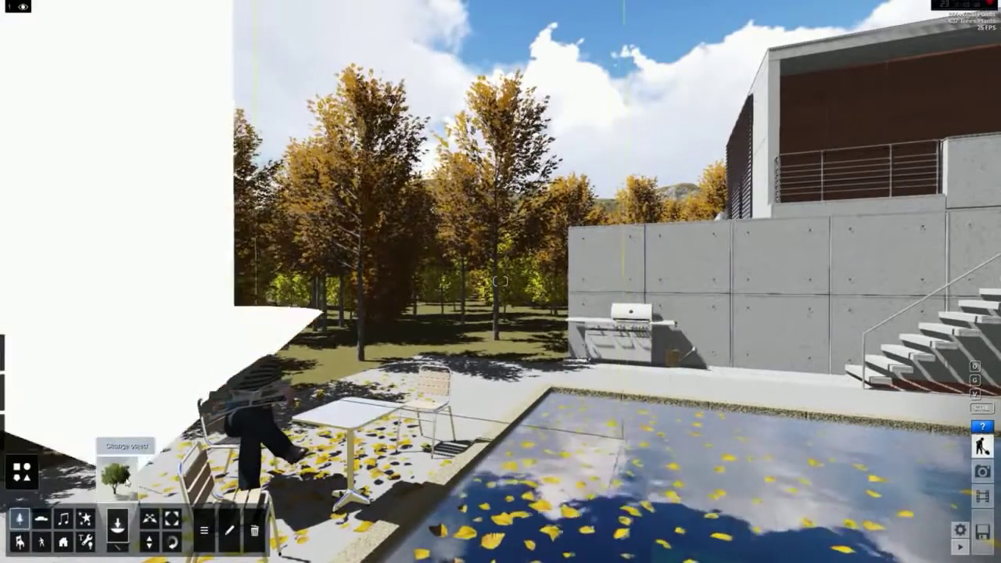
click(124, 487)
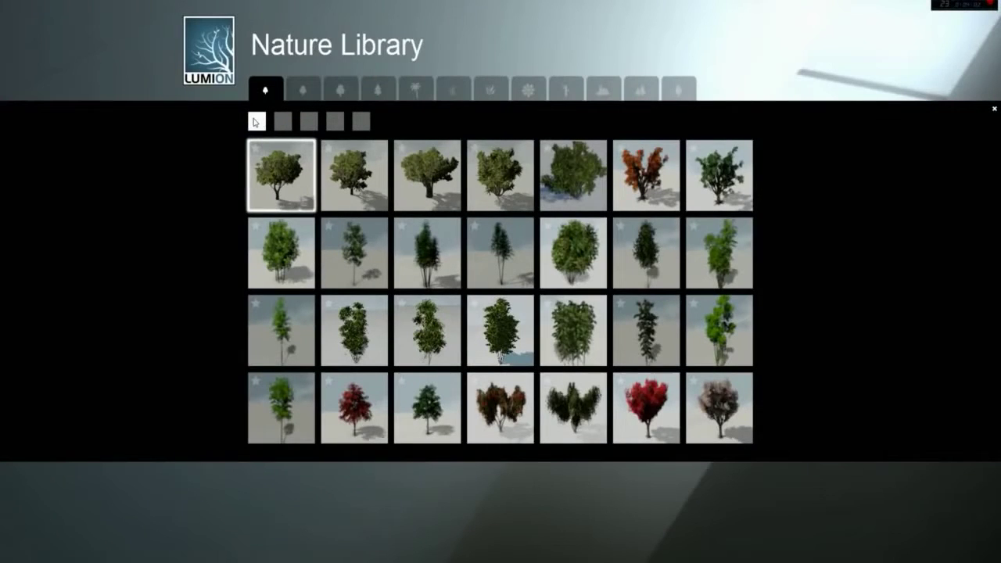
click(282, 124)
click(309, 123)
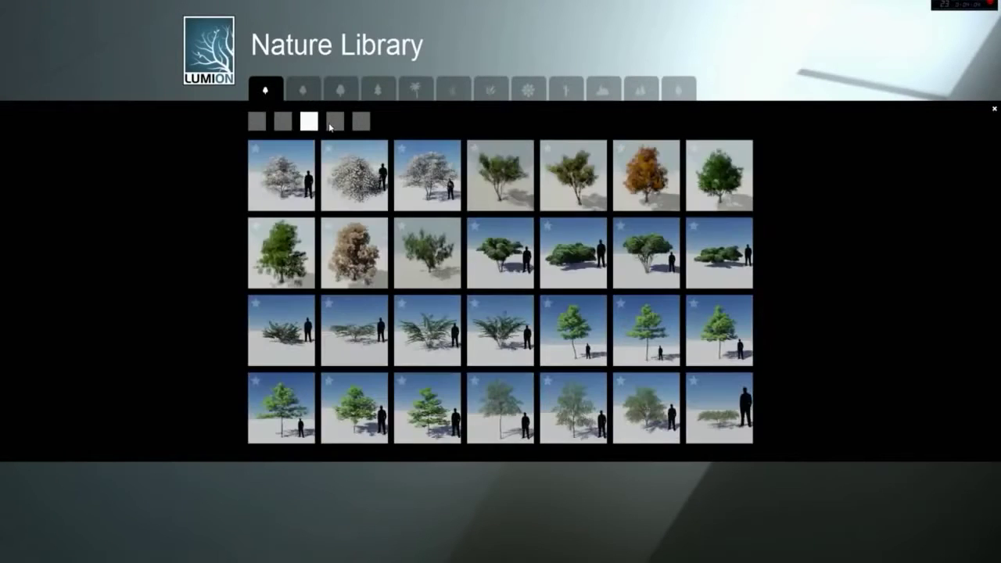
click(334, 123)
click(359, 123)
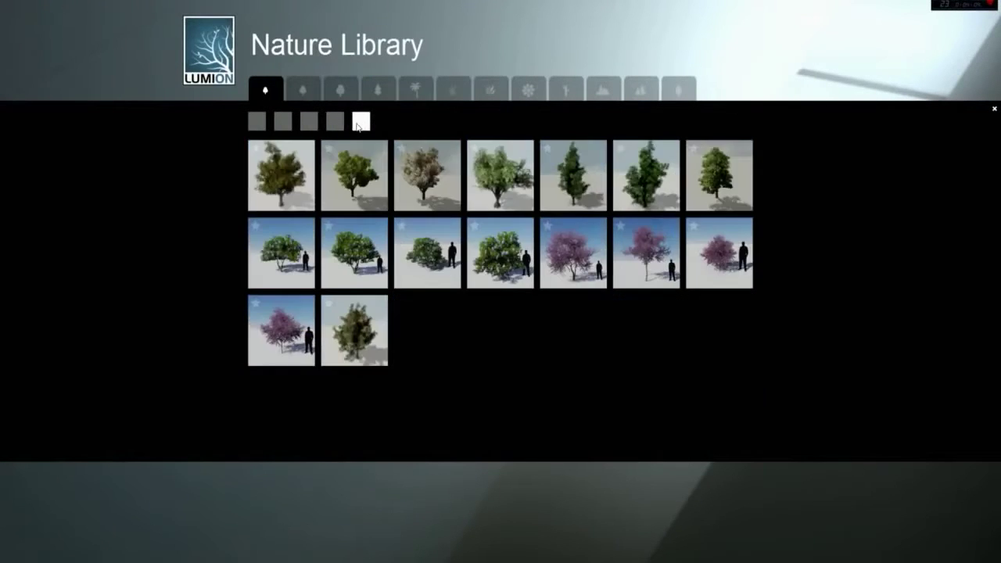
click(304, 89)
click(345, 92)
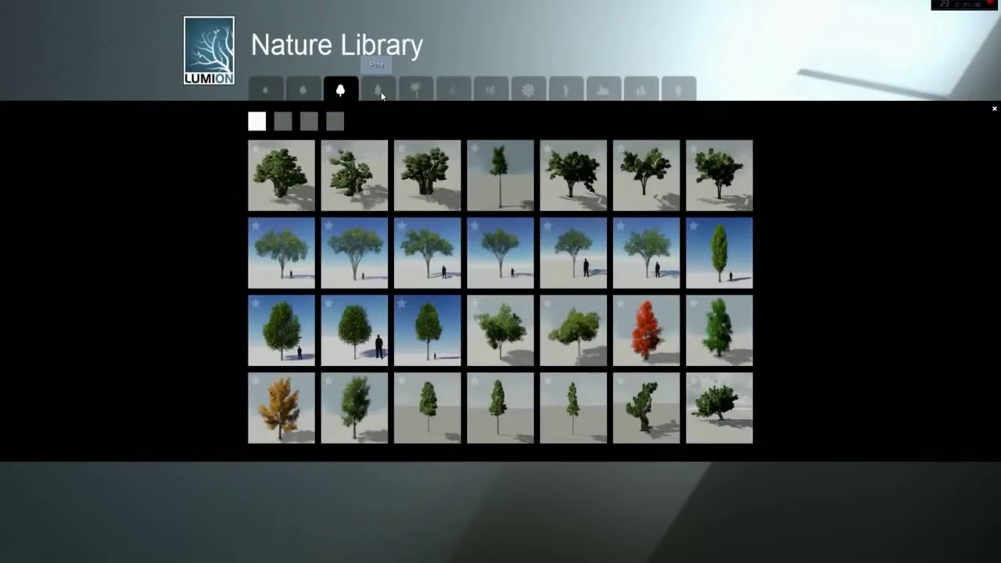
click(379, 92)
click(491, 92)
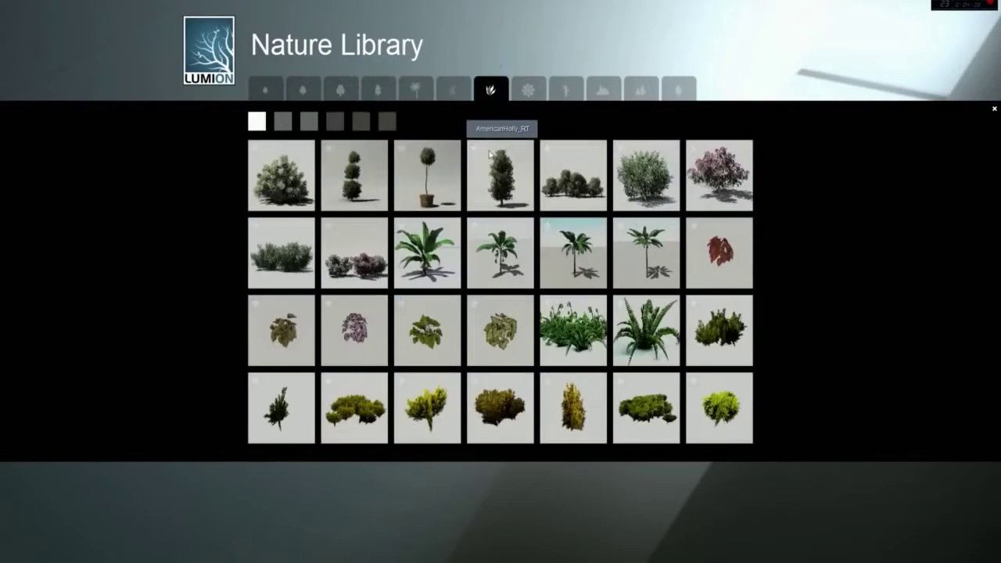
- Place two potted ball-shaped topiary trees from the Nature Library, one beside the barbecue and one on the paving beyond the pool's corner
click(434, 186)
key(w)
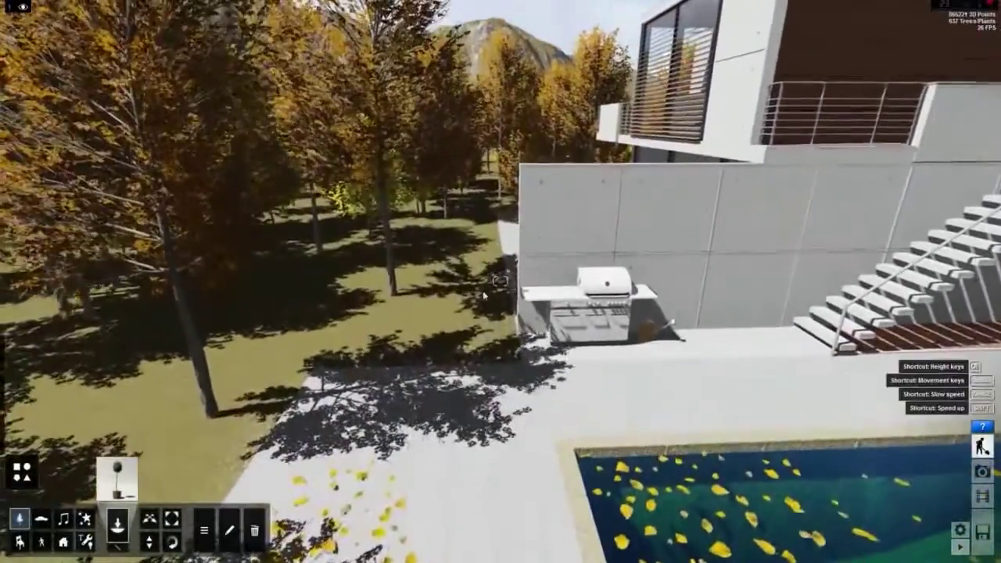
click(484, 295)
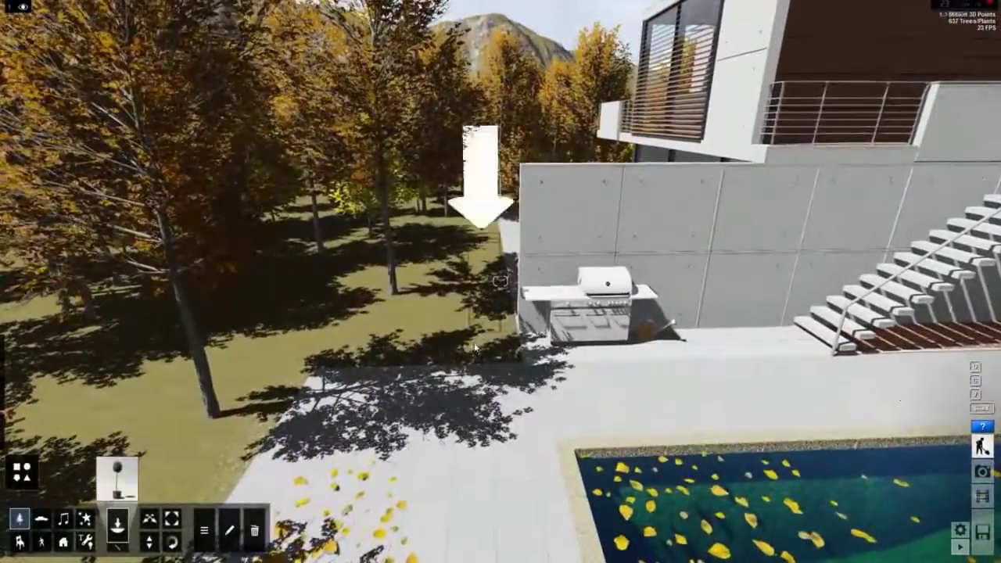
right_drag(446, 315, 420, 334)
key(w)
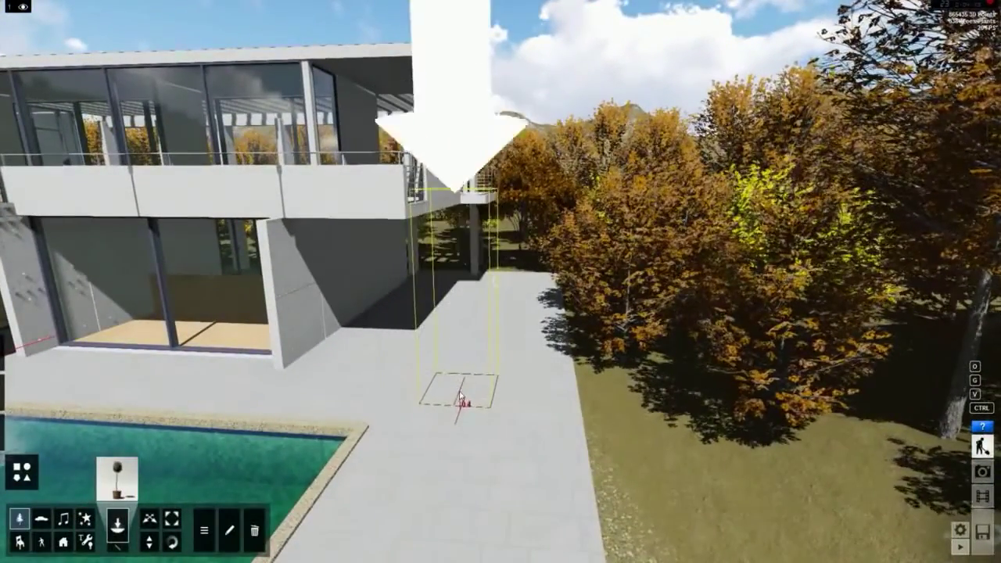
click(460, 398)
- Seat the cross-legged woman from the Character Library's women category on the empty chair opposite the barbecue side of the terrace table
right_drag(475, 348, 140, 348)
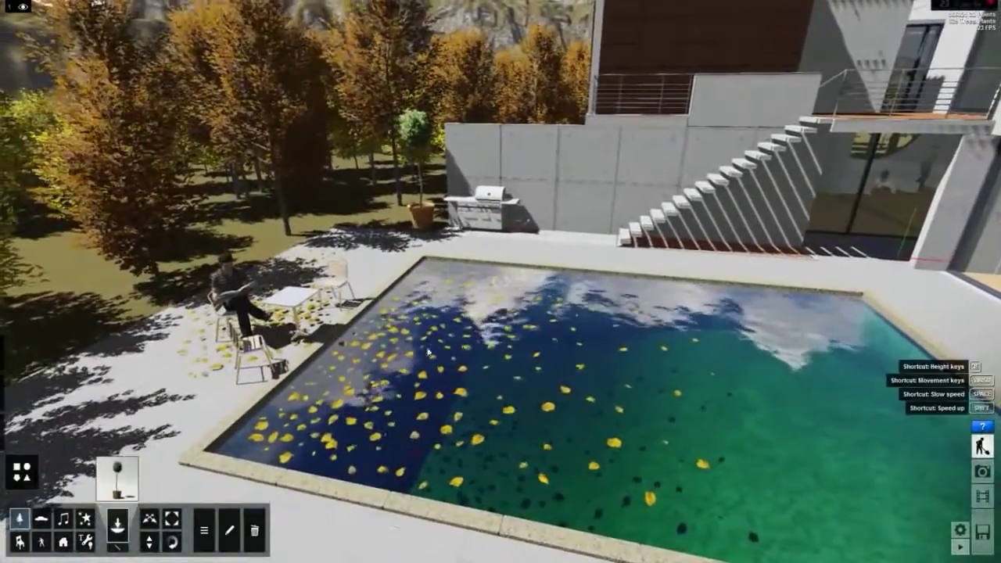
click(42, 540)
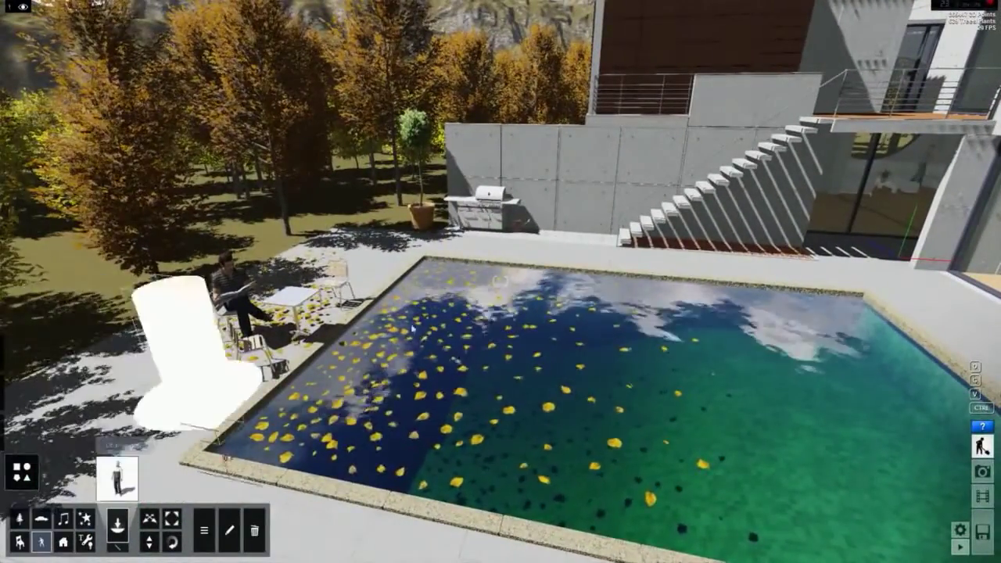
key(w)
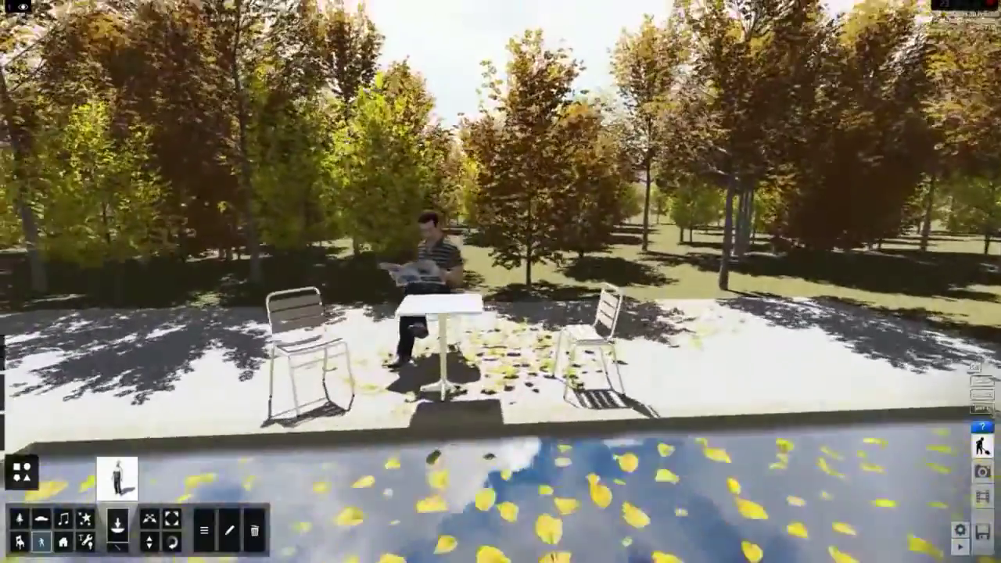
key(s)
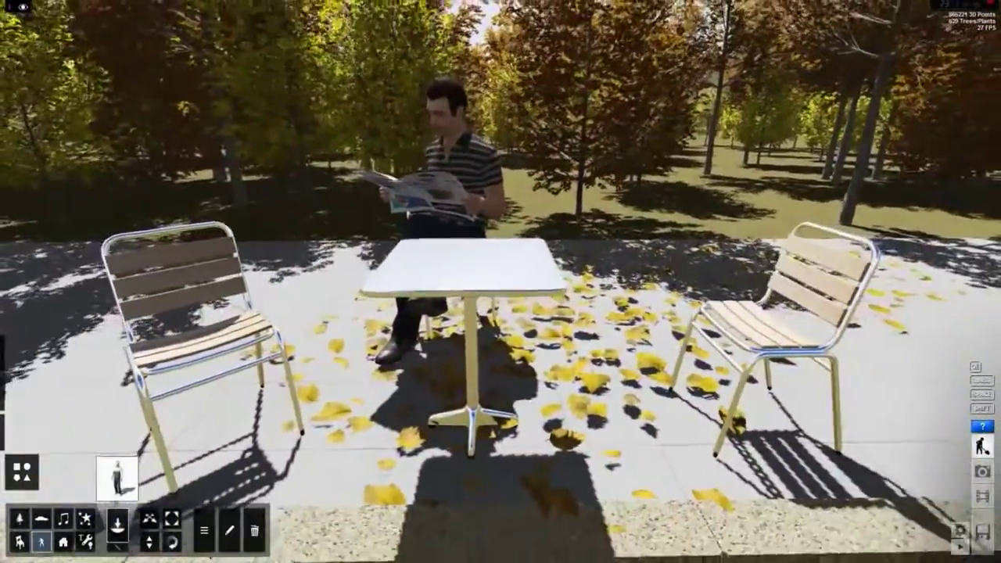
click(118, 469)
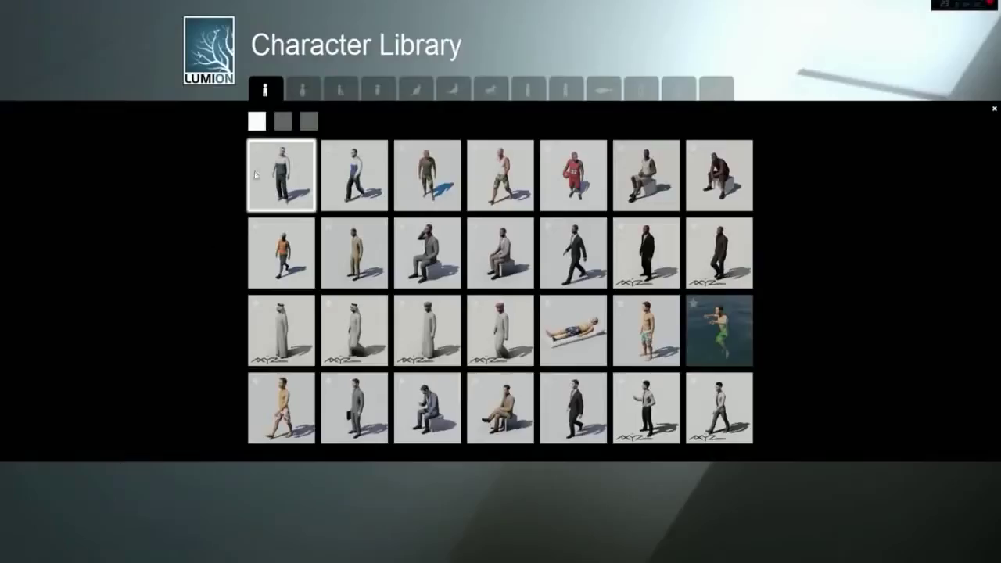
click(283, 121)
click(309, 122)
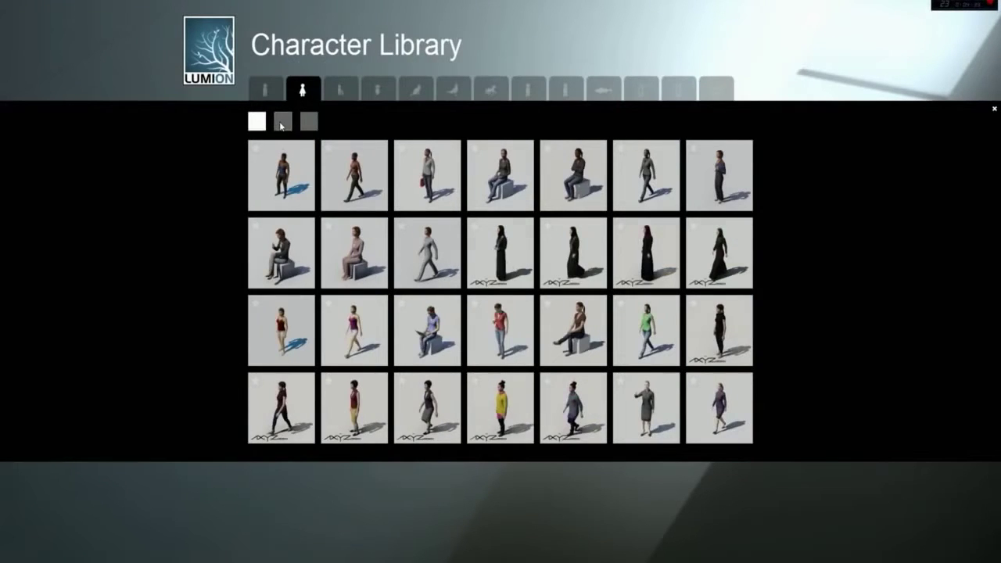
click(281, 123)
click(309, 122)
click(255, 125)
click(568, 339)
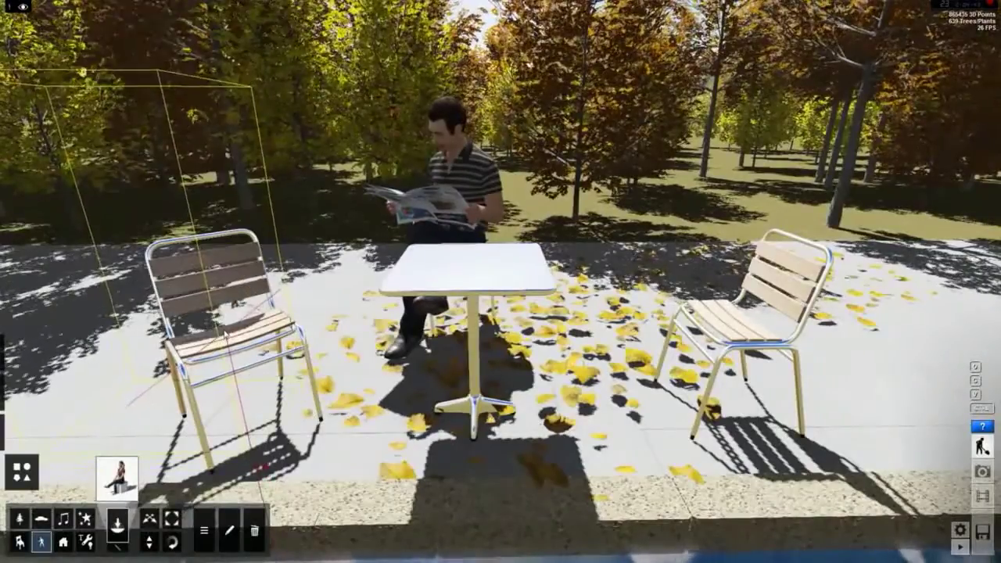
click(225, 334)
key(s)
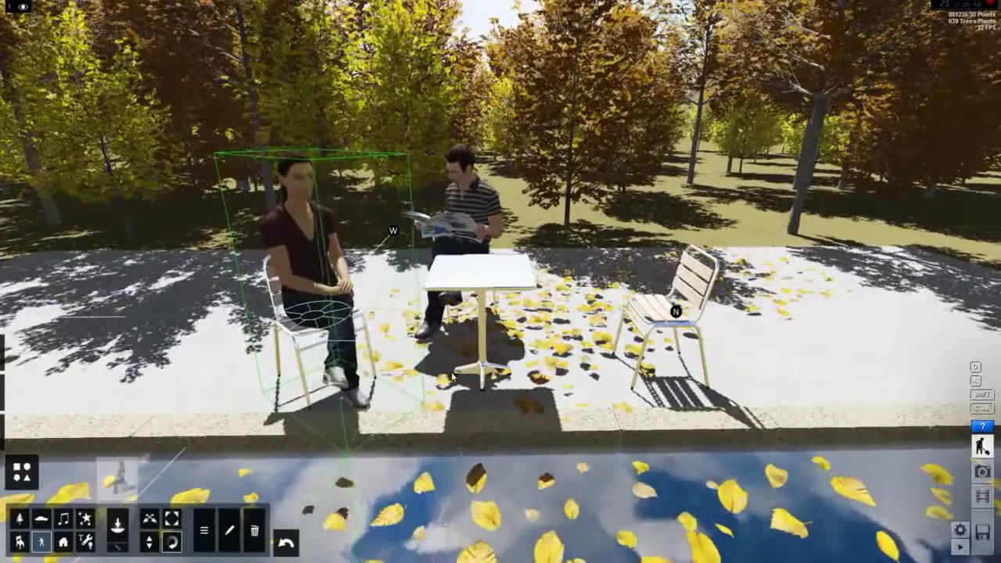
- Seat the businesswoman with a phone from the Character Library on the other empty chair and rotate her to face the table
click(114, 476)
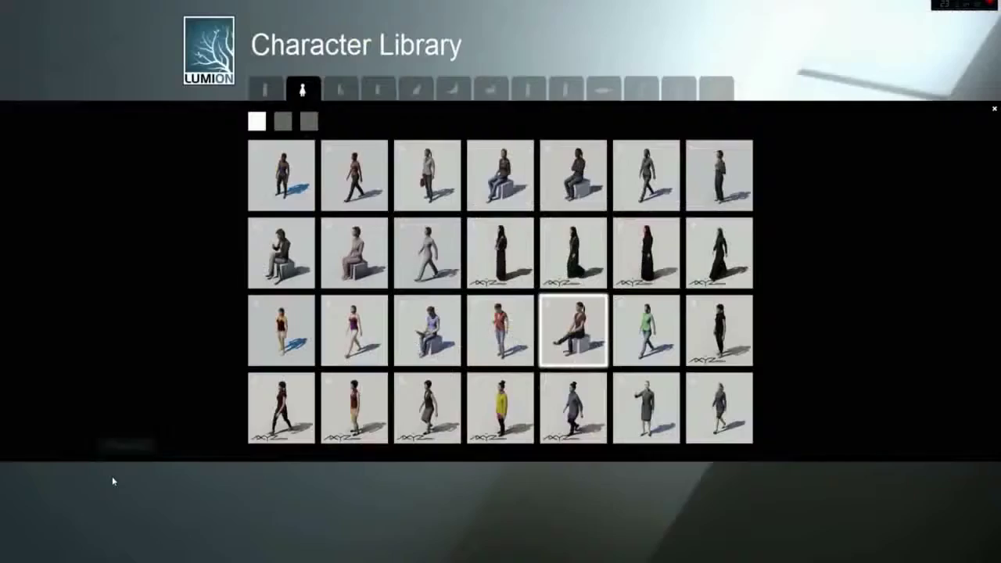
click(280, 265)
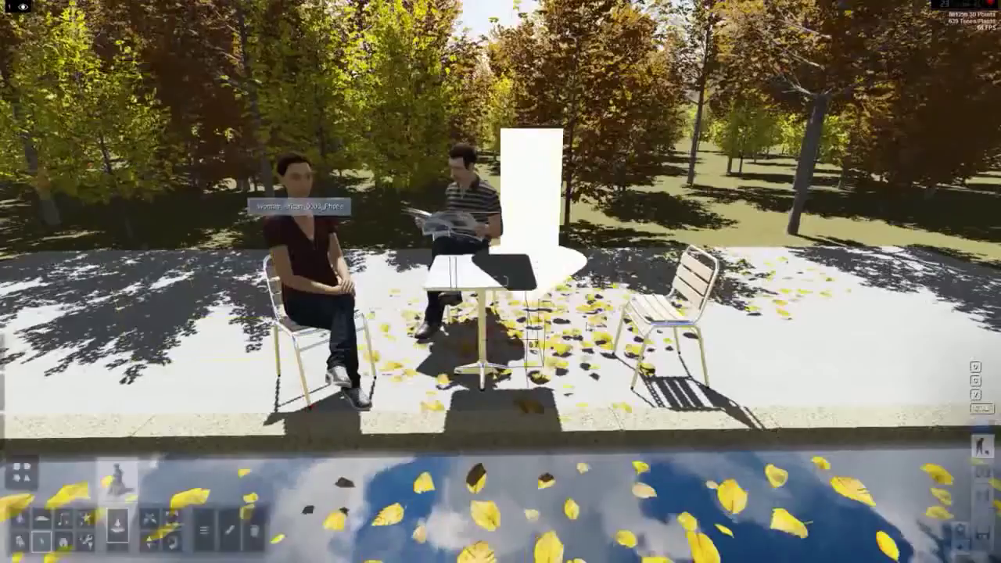
click(665, 310)
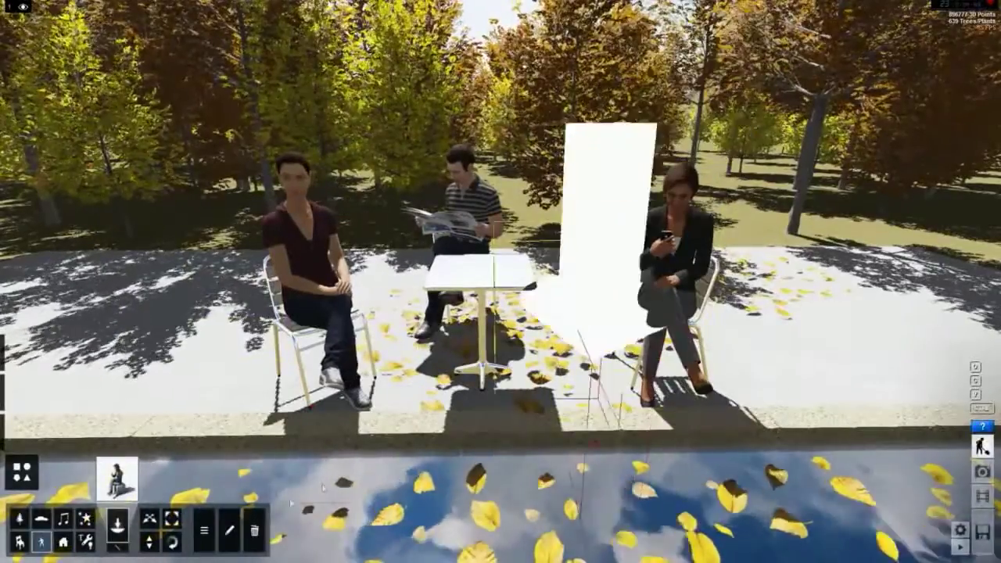
drag(665, 310, 431, 438)
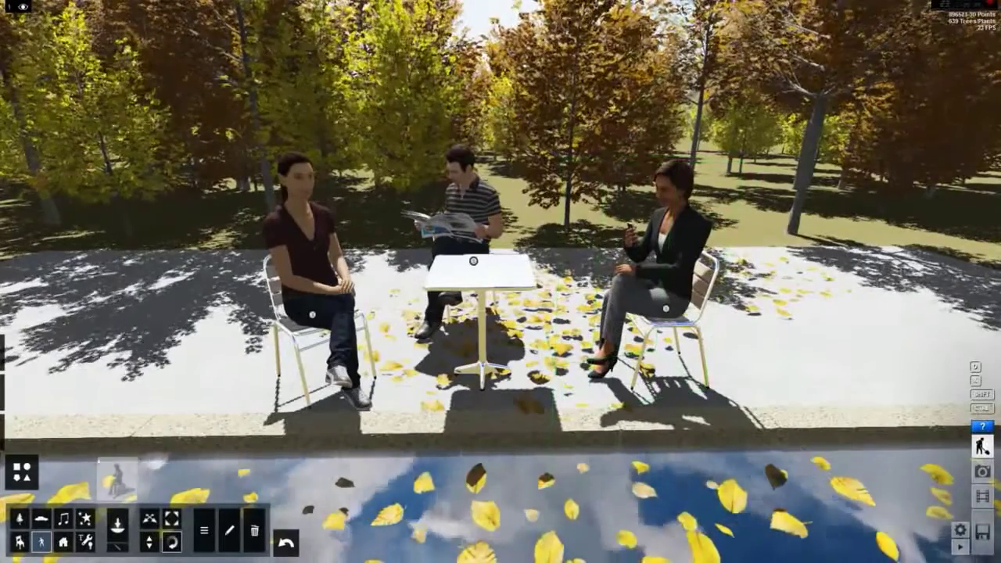
- Choose the green round parasol from the Furniture category of the Outdoor Library
click(64, 531)
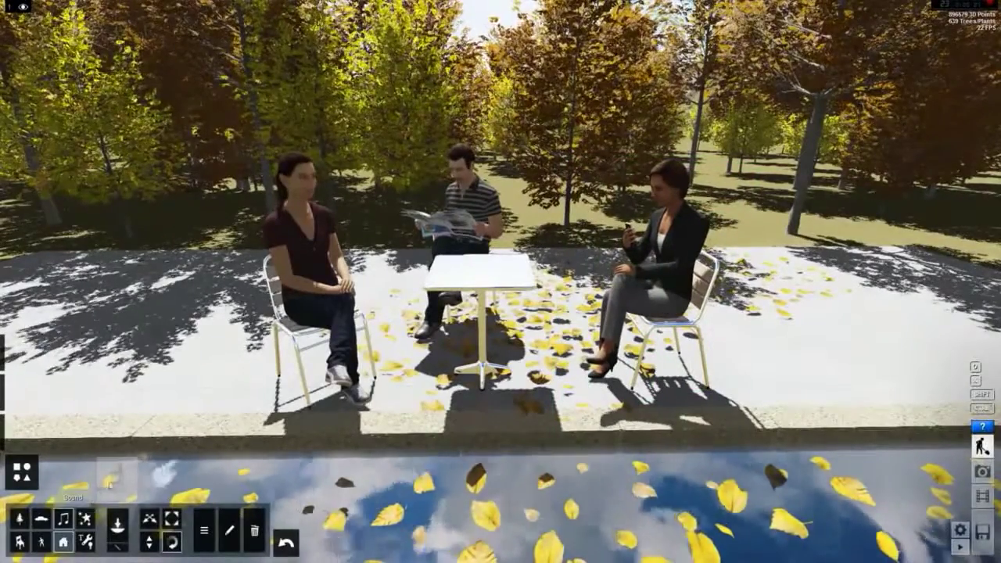
click(121, 475)
click(302, 90)
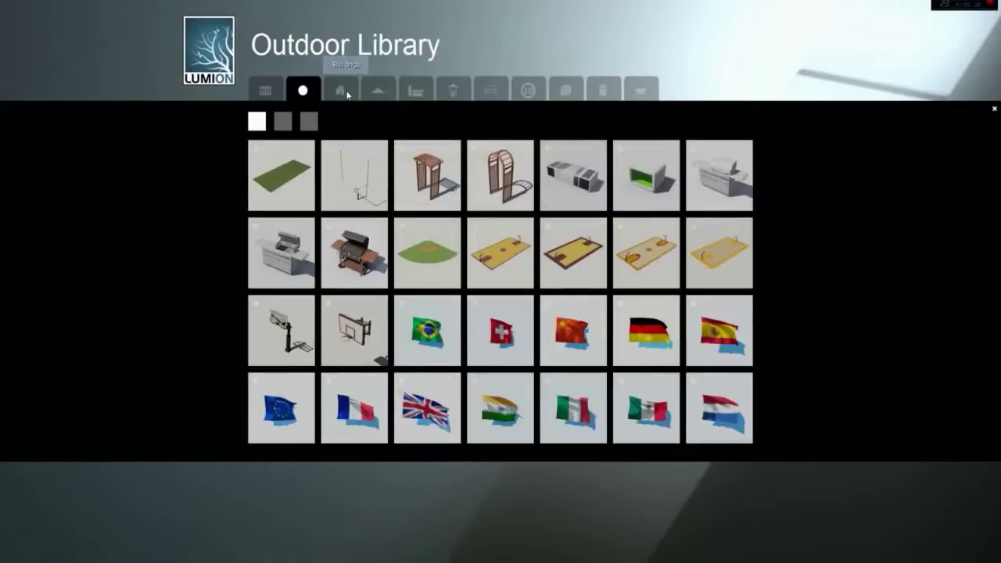
click(377, 90)
click(415, 90)
click(452, 90)
click(493, 90)
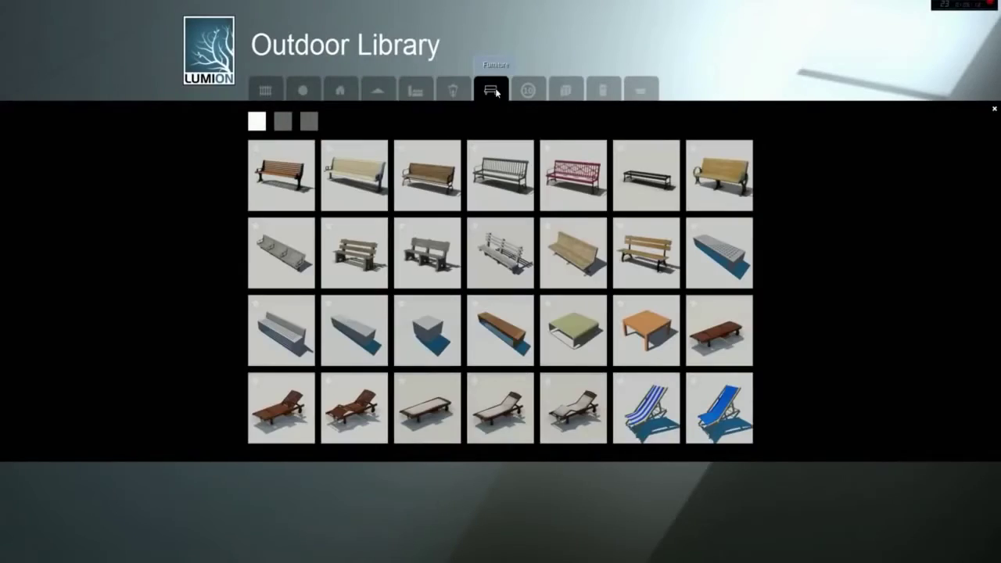
click(308, 121)
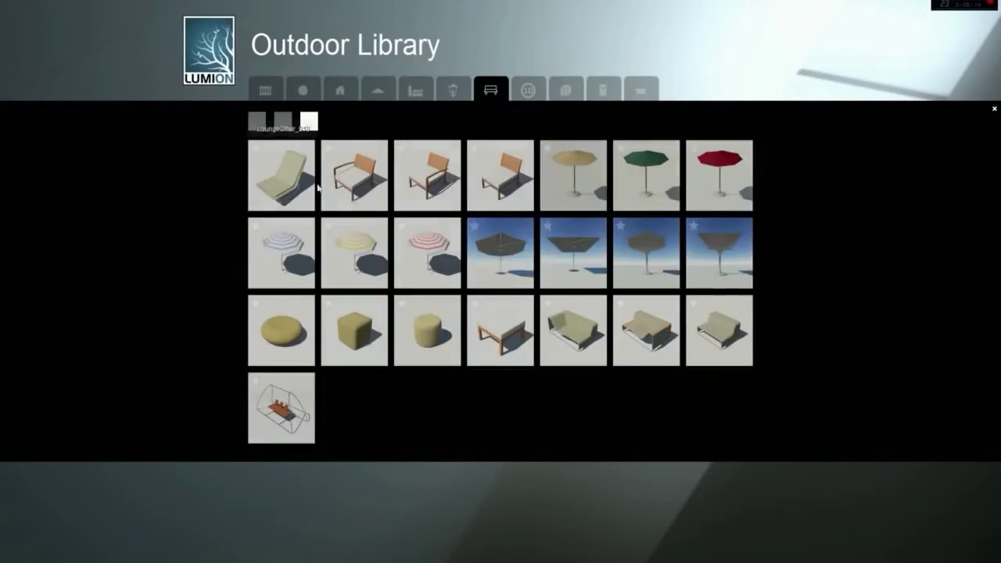
click(645, 175)
- Place the parasol on the terrace and move it beside the table, between the reading man and the businesswoman
right_drag(437, 282, 438, 410)
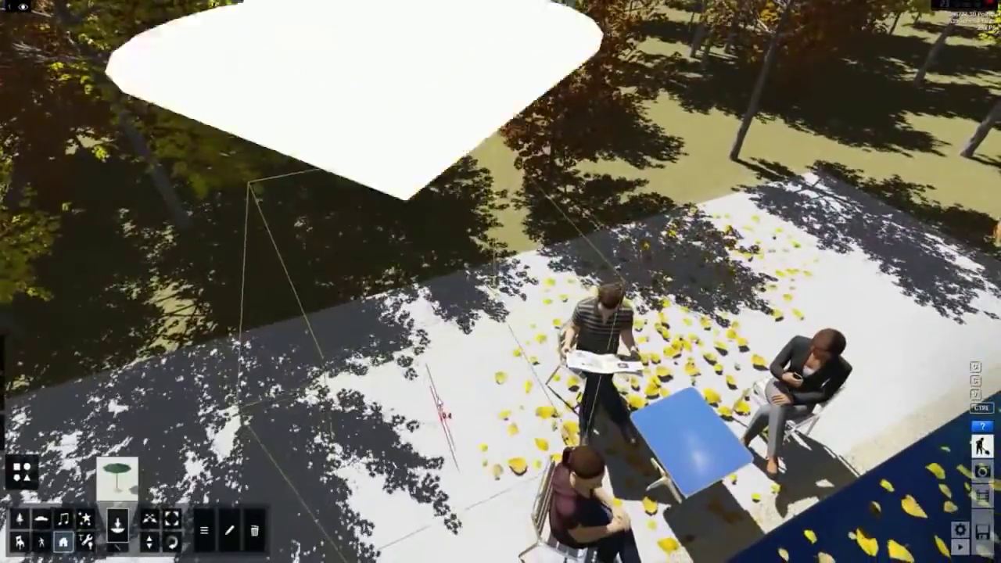
click(501, 279)
scroll(500, 279, down, 5)
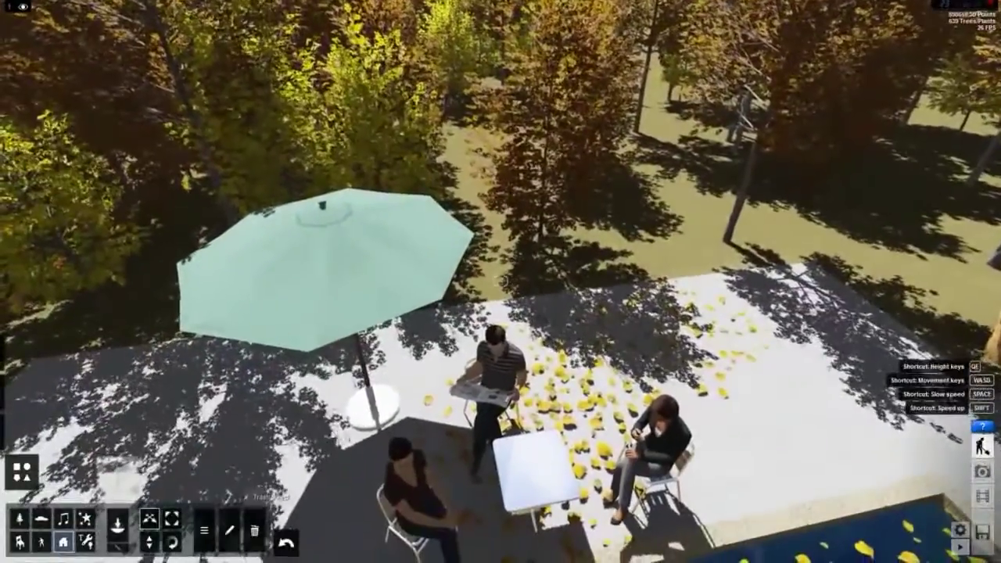
drag(374, 406, 575, 387)
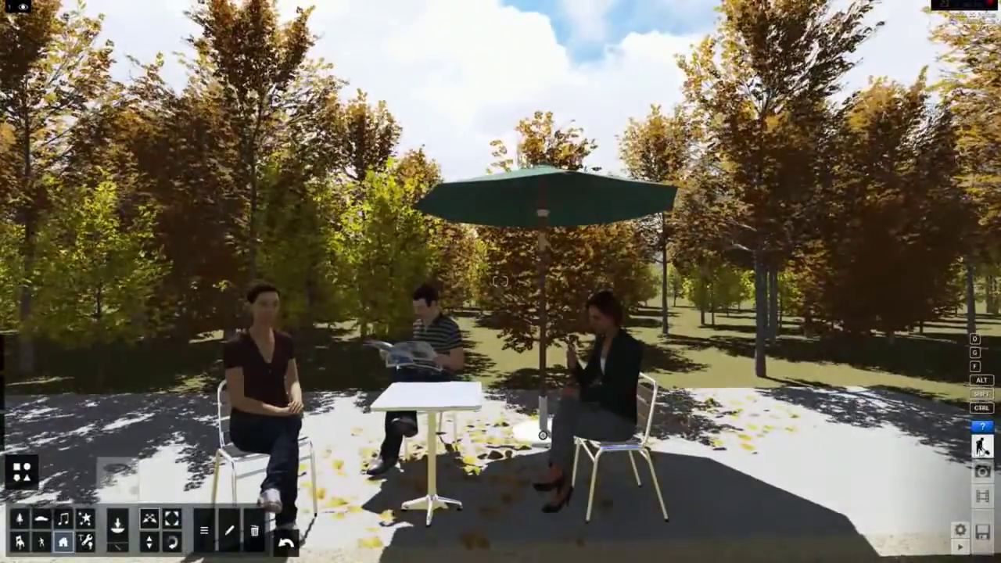
- Switch to Photo mode, frame the group under the parasol, try a shorter focal length and store the original framing in the sixth camera slot
click(982, 471)
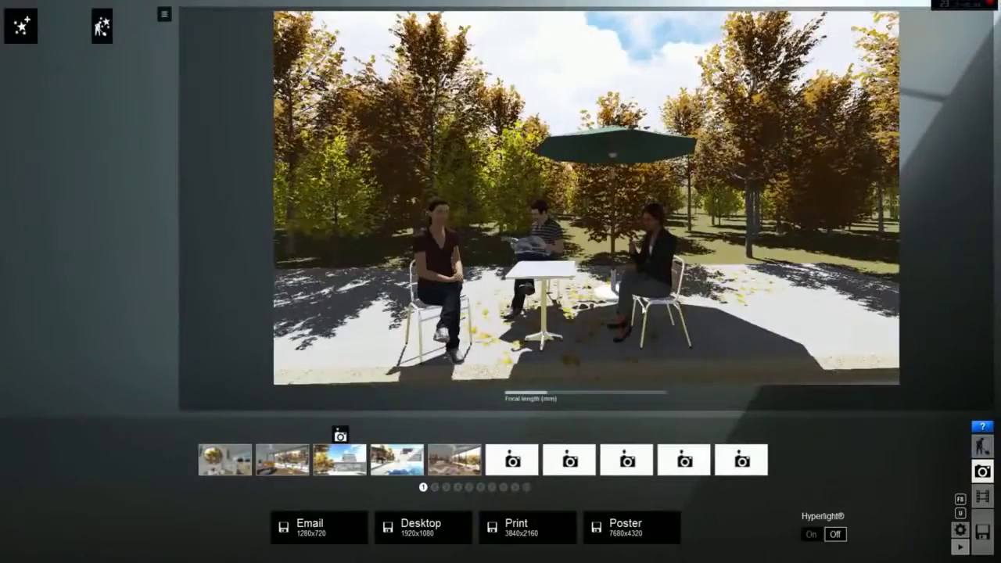
right_drag(586, 212, 559, 214)
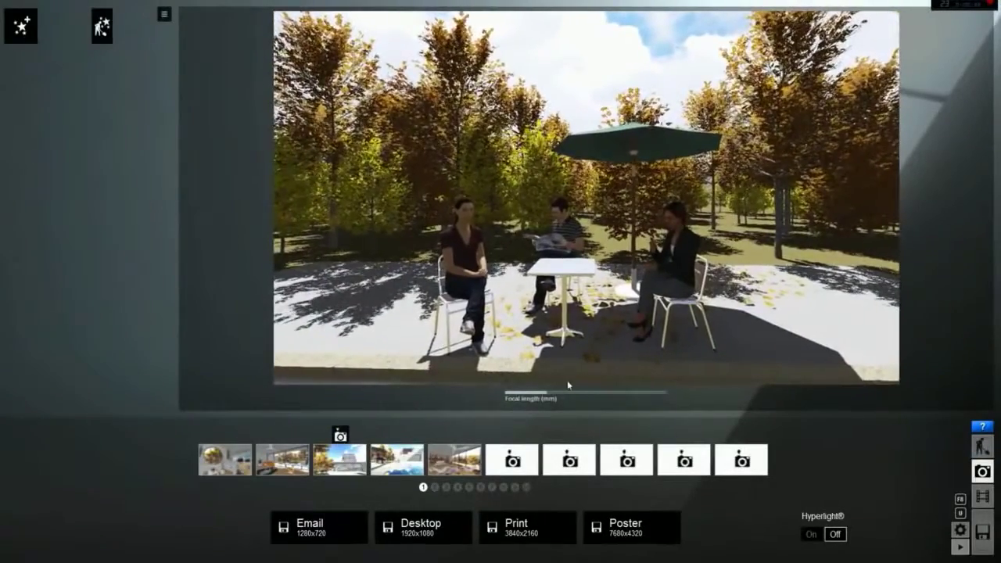
drag(567, 383, 535, 398)
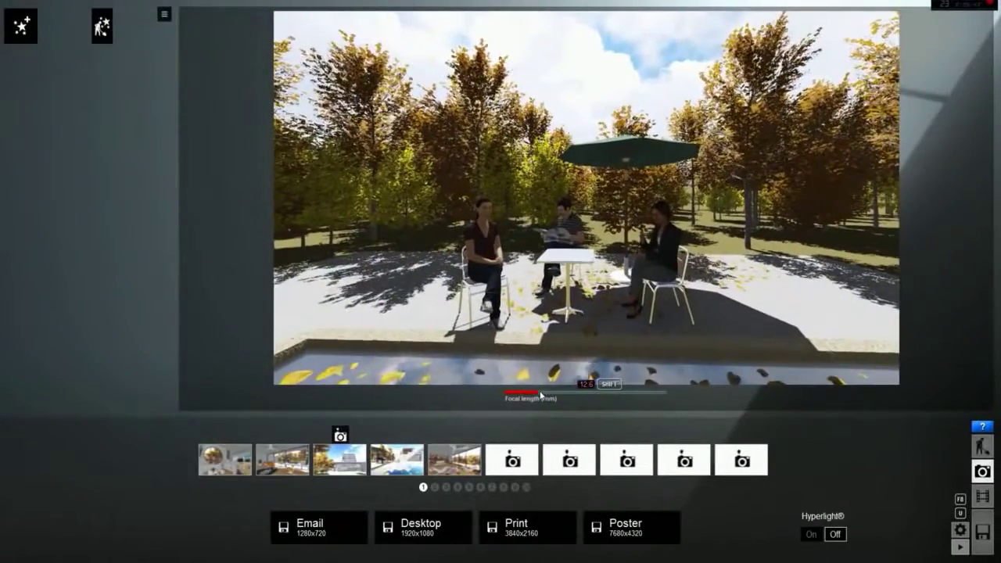
scroll(551, 403, down, 2)
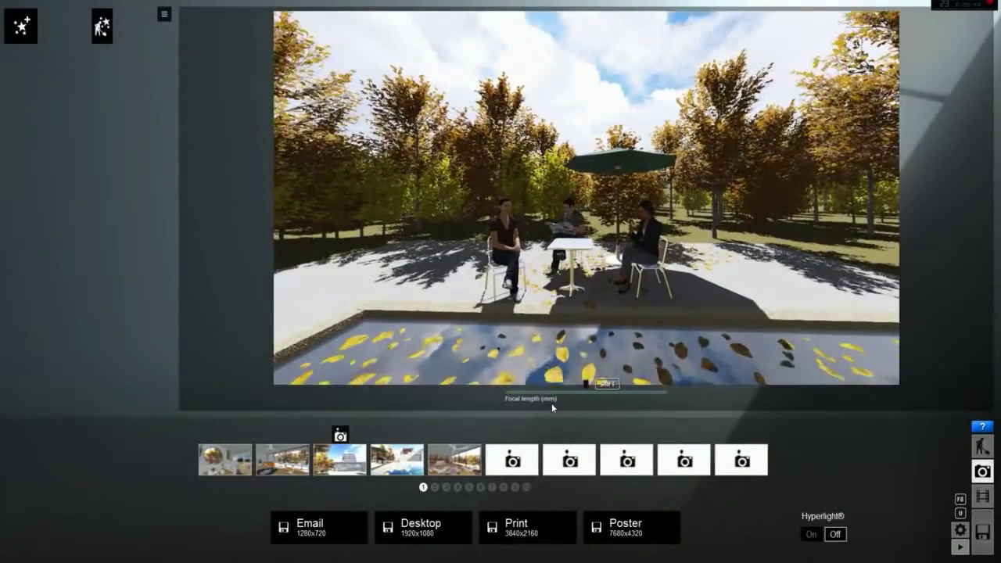
scroll(551, 403, up, 2)
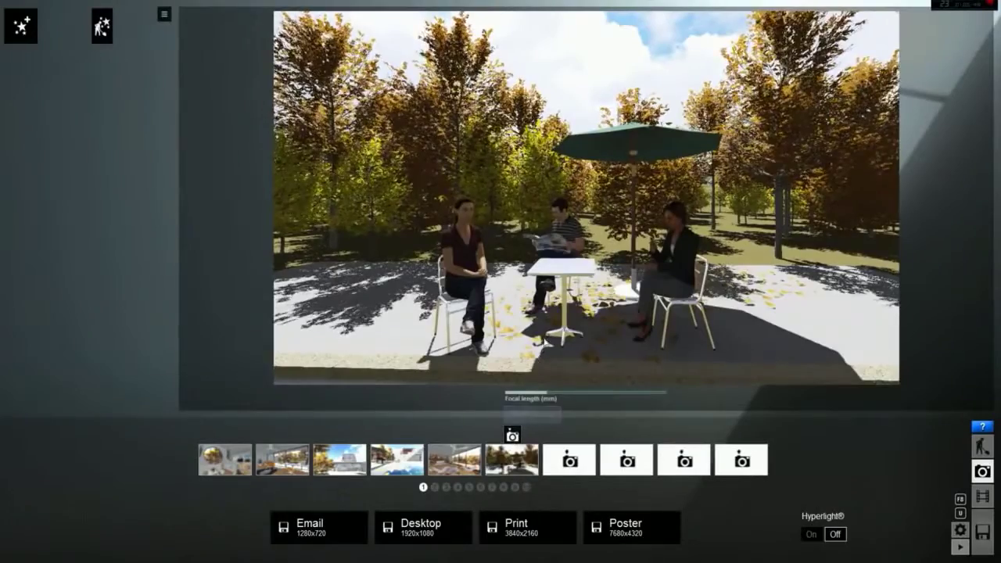
click(512, 435)
- Frame the view across the pool towards the outdoor stairs with the seated group at the side and store it in the seventh camera slot
key(d)
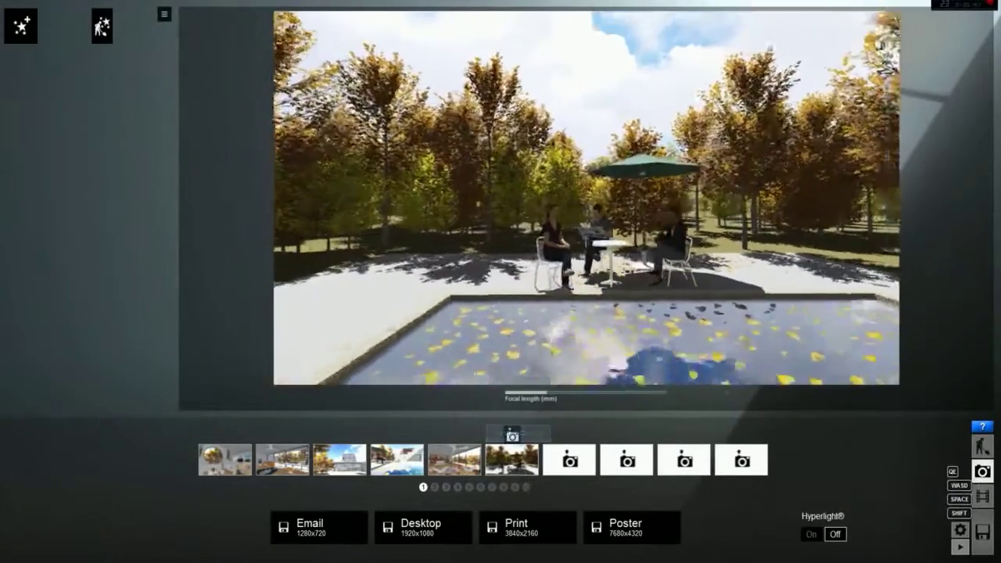
key(d)
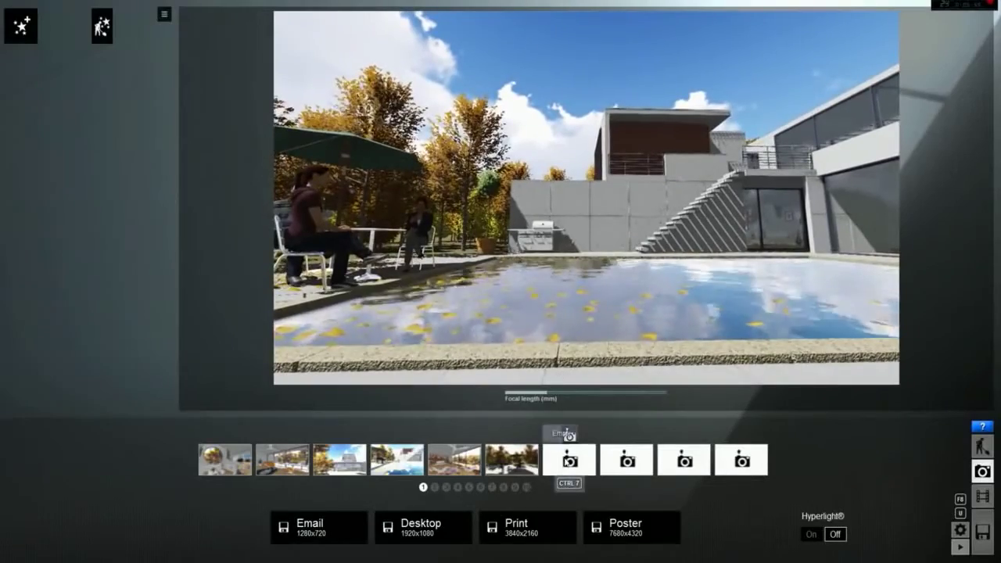
click(569, 435)
- Frame the parasol group from behind, looking from the grass past the autumn branches to the house, and store it in the eighth camera slot
key(a)
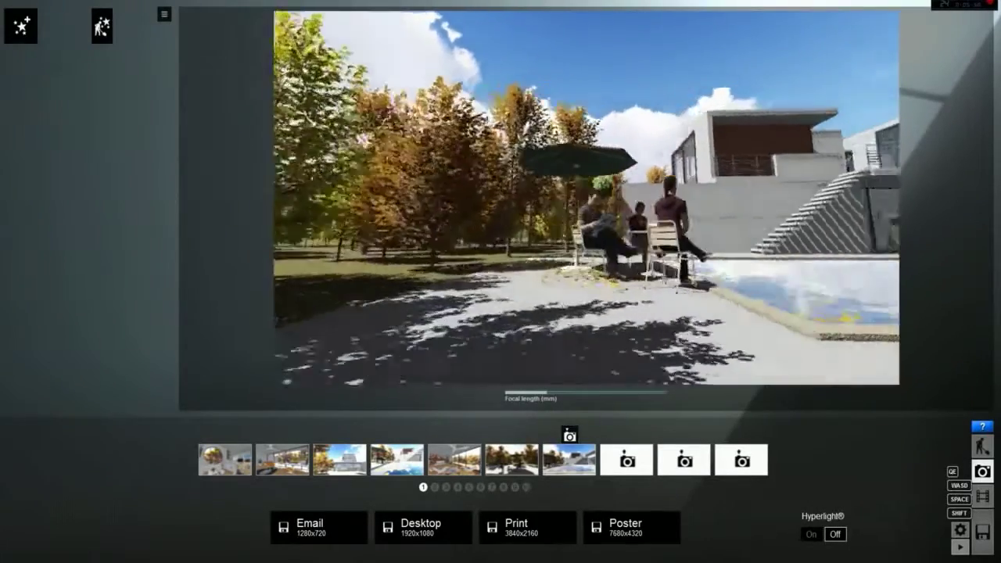
key(a)
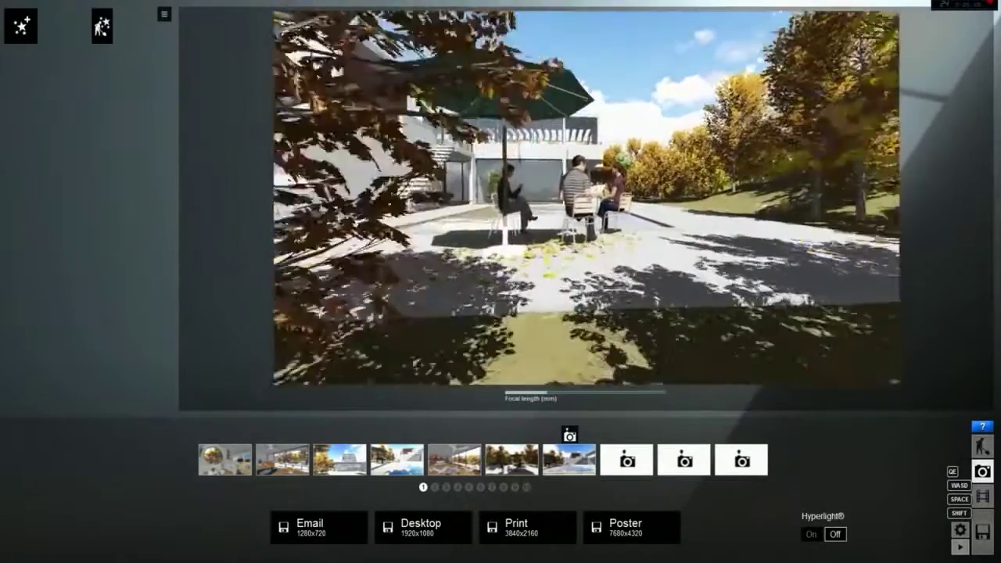
key(s)
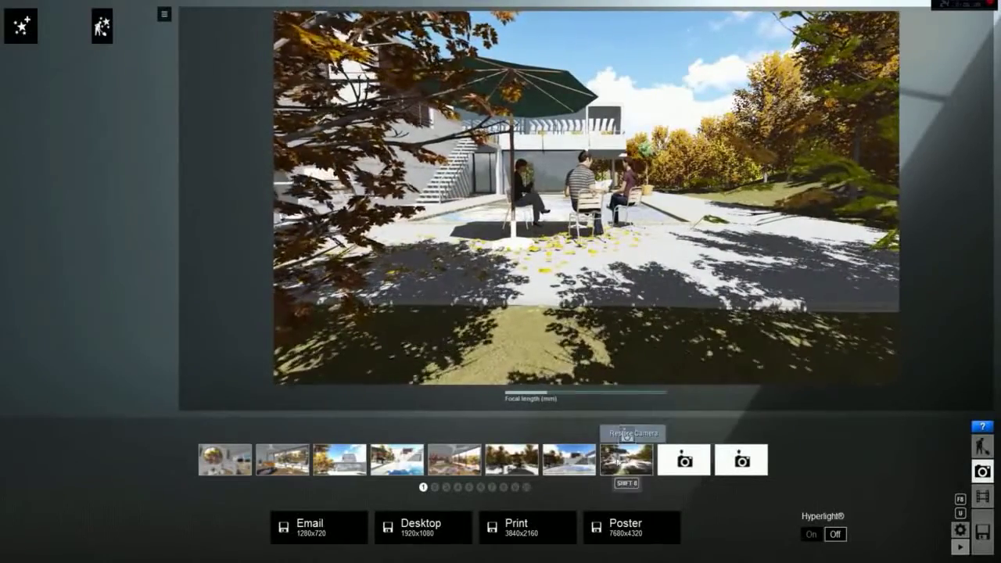
- Review the stored photo views by recalling the sixth, seventh, eighth, first and second camera slots
click(511, 457)
click(570, 459)
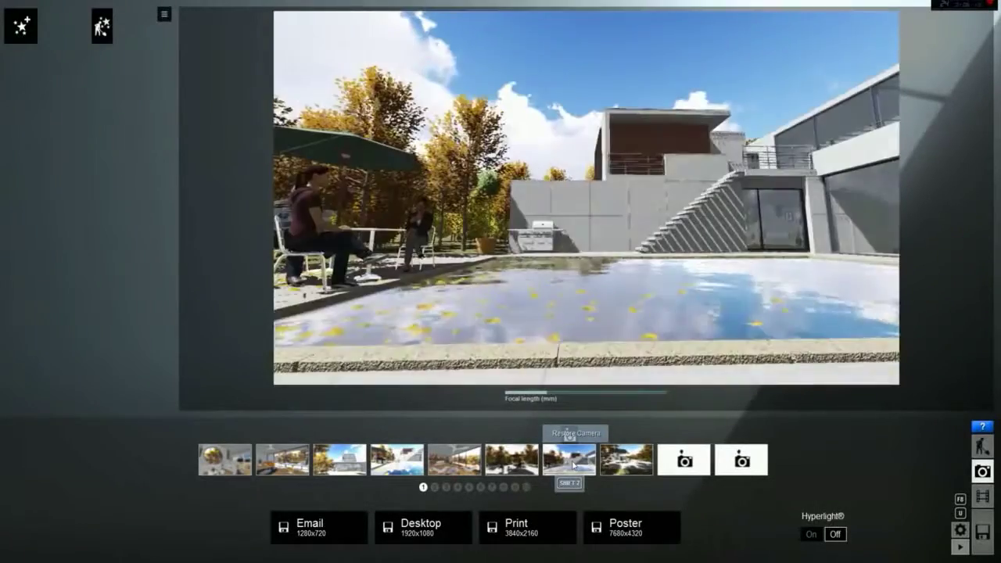
click(625, 459)
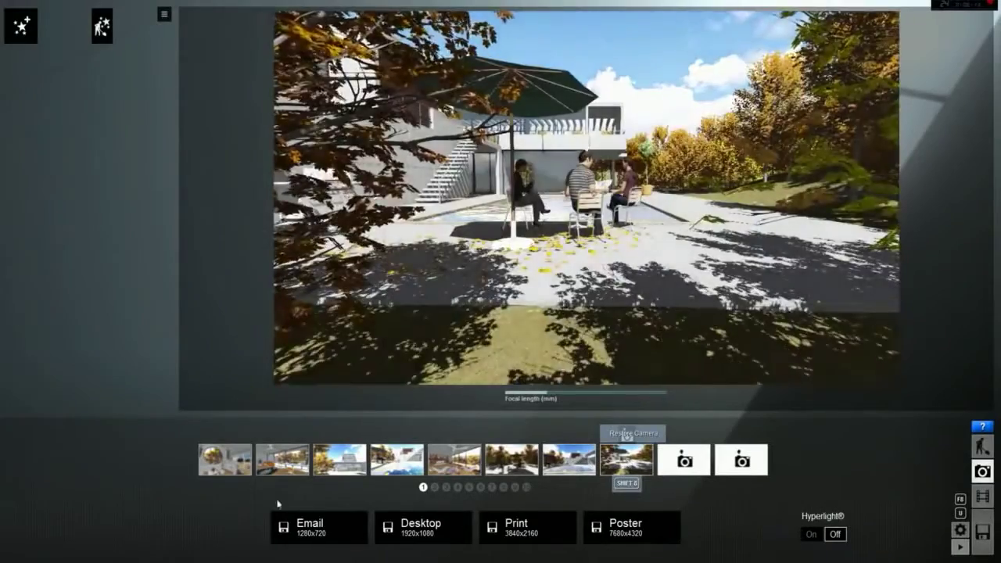
click(232, 461)
click(283, 459)
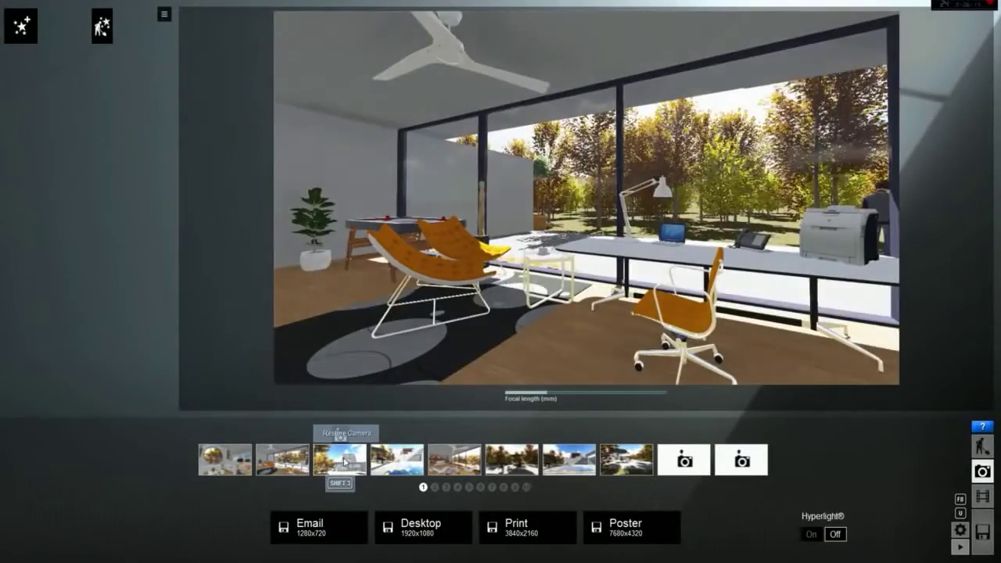
- Review the stored photo views in the third, fourth and fifth camera slots
click(344, 460)
click(398, 462)
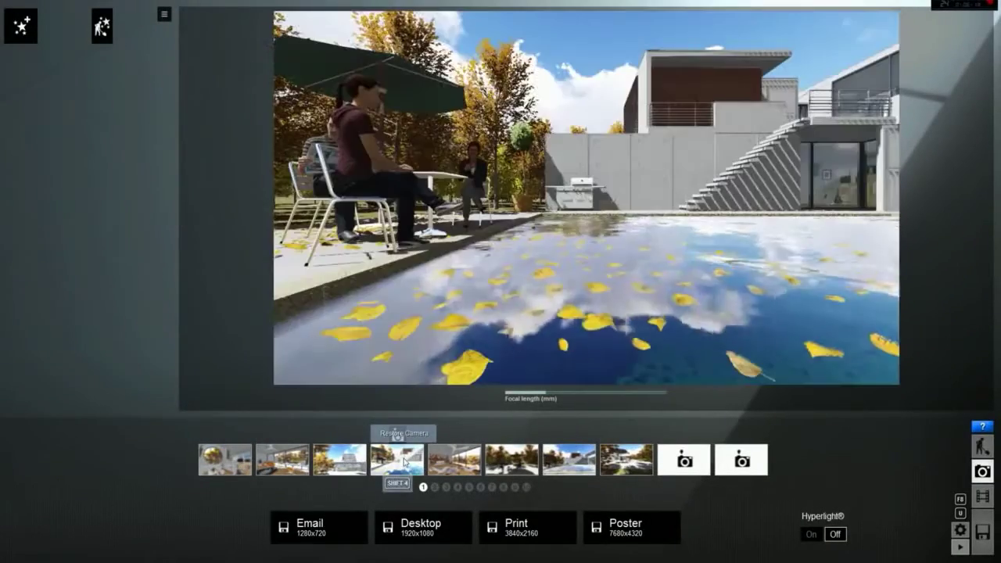
click(451, 461)
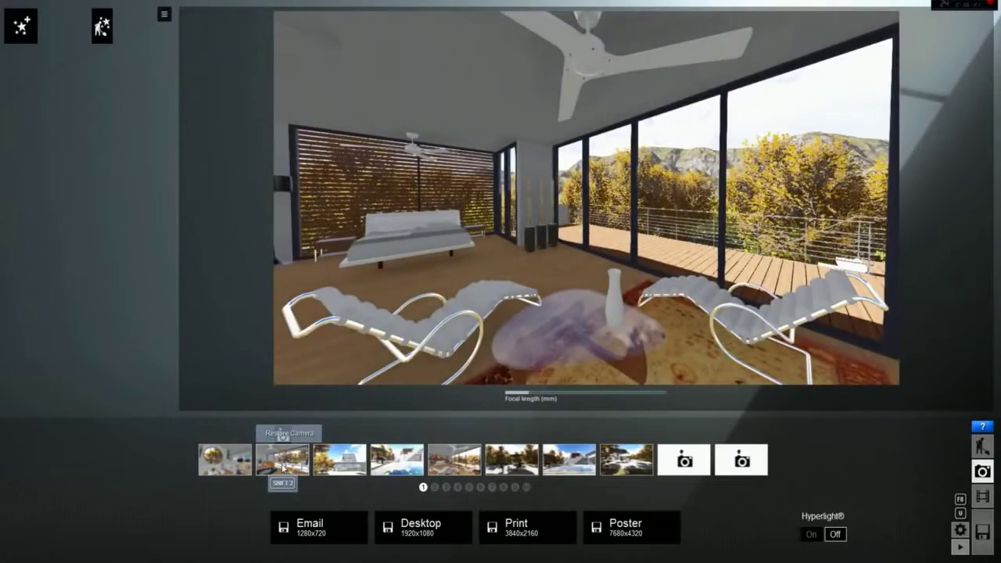
- Recall the second camera view and render it at Desktop size 1920x1080 to Photo_001_HL_Off.jpg in the Tutorials folder
click(283, 467)
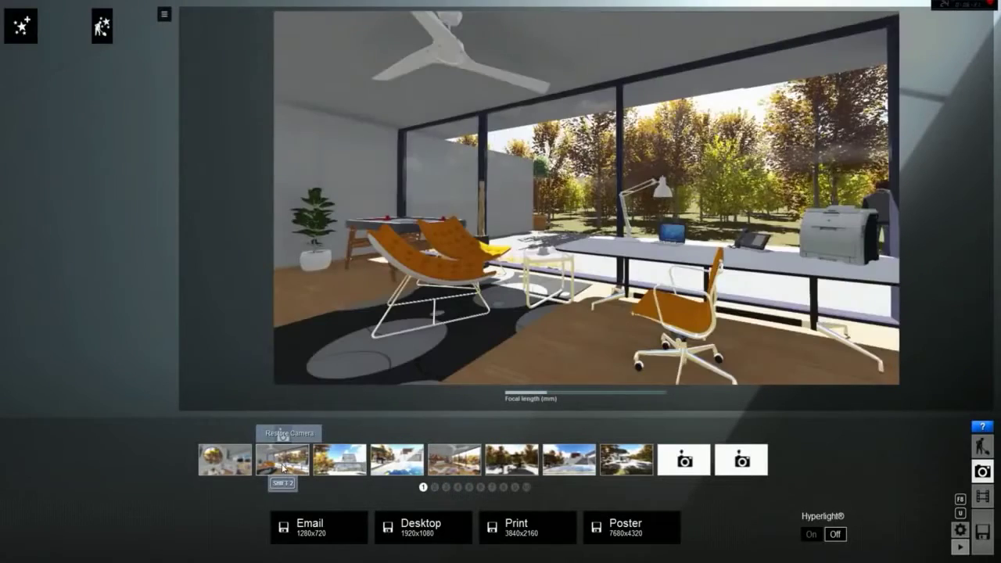
click(414, 529)
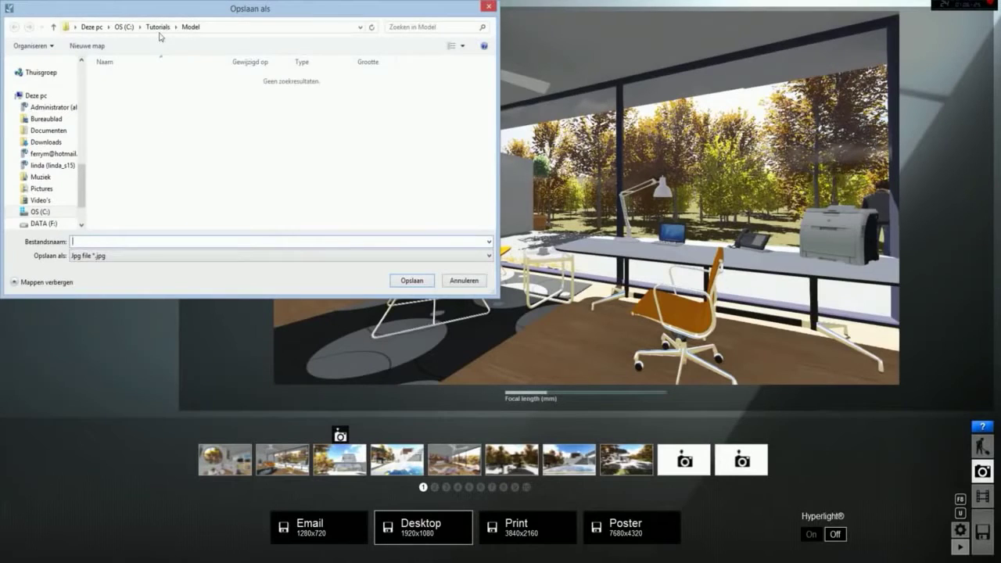
click(157, 26)
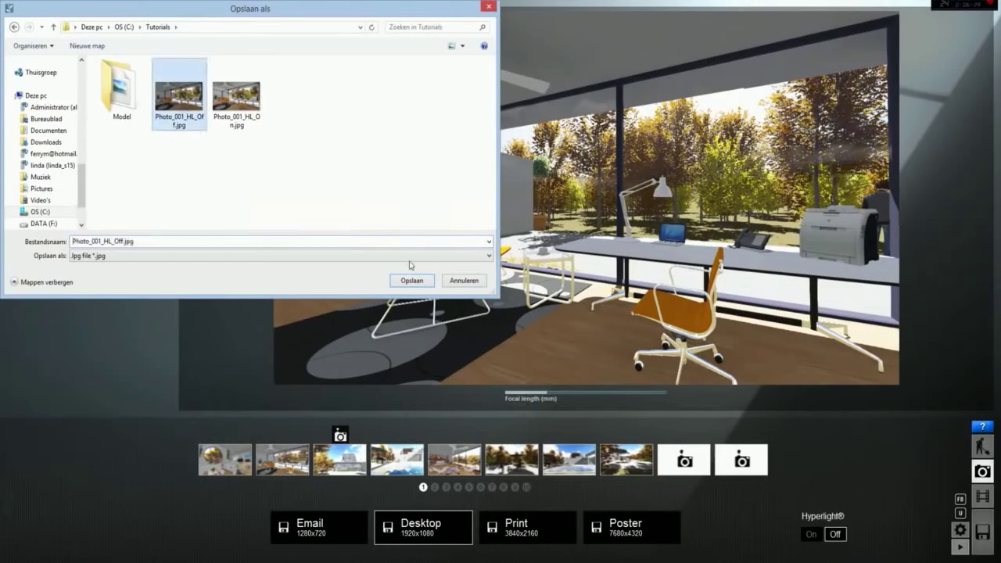
click(412, 280)
click(497, 318)
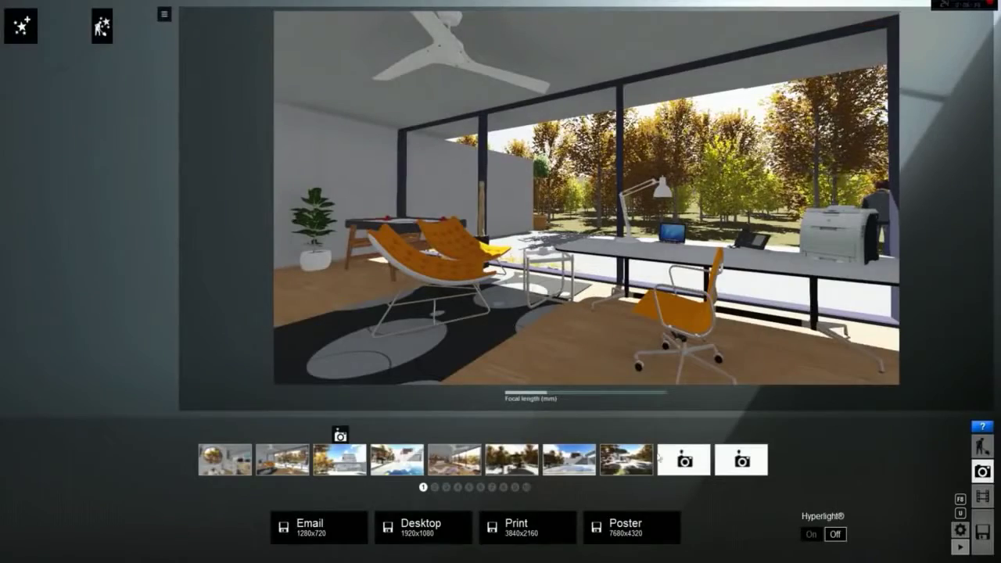
- Turn on Hyperlight, raise its intensity and render the same view at 1920x1080 to Photo_001_HL_On.jpg
click(810, 534)
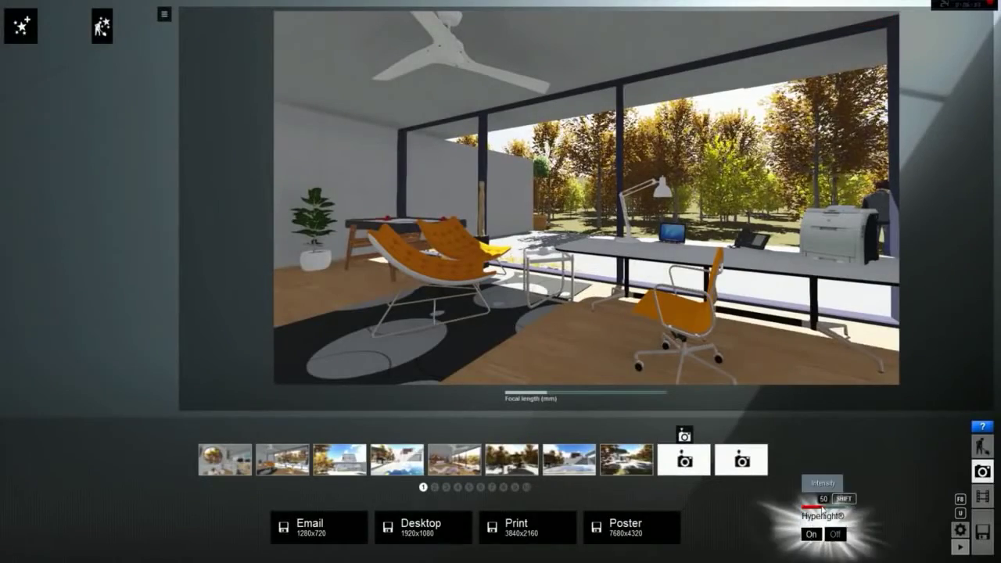
drag(821, 508, 838, 510)
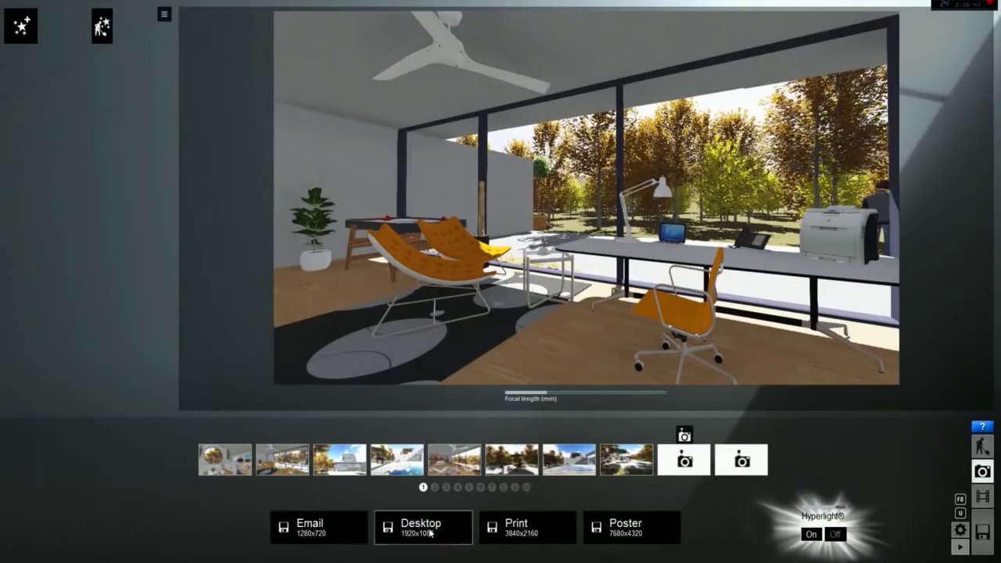
click(429, 533)
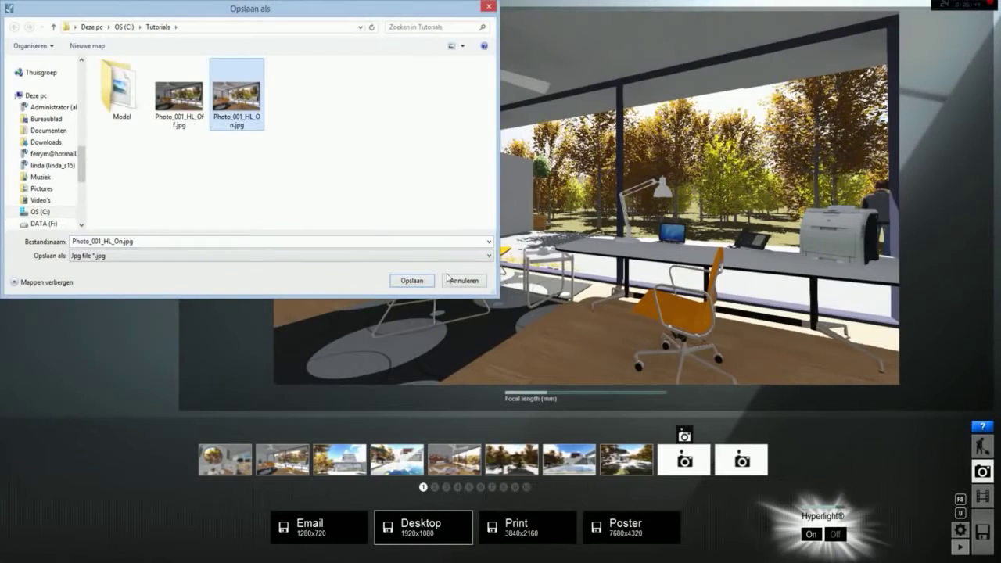
click(412, 279)
click(500, 319)
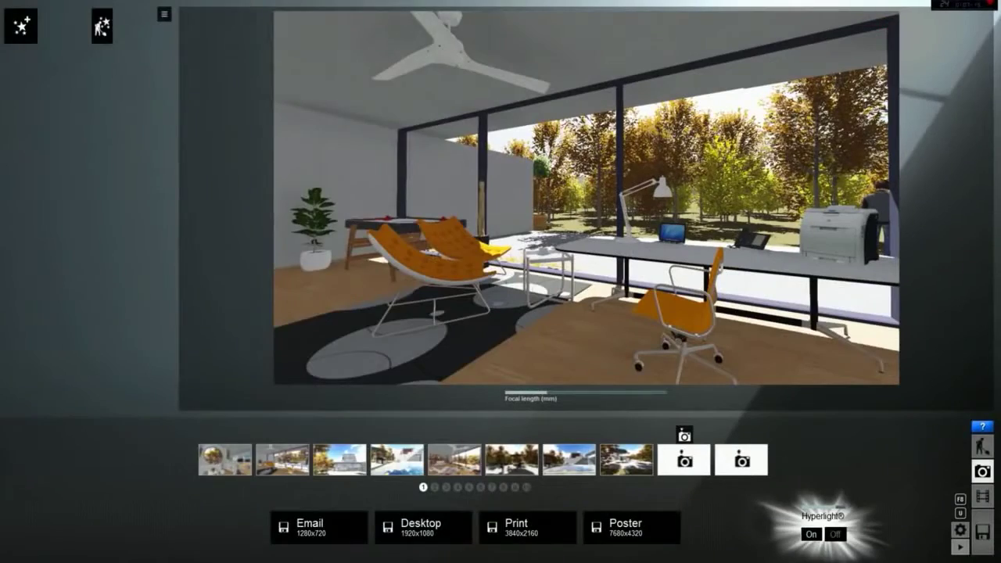
- Switch to the file window, open the saved renders in the image viewer and compare the versions with Hyperlight off and on
key(alt+Tab)
double_click(203, 137)
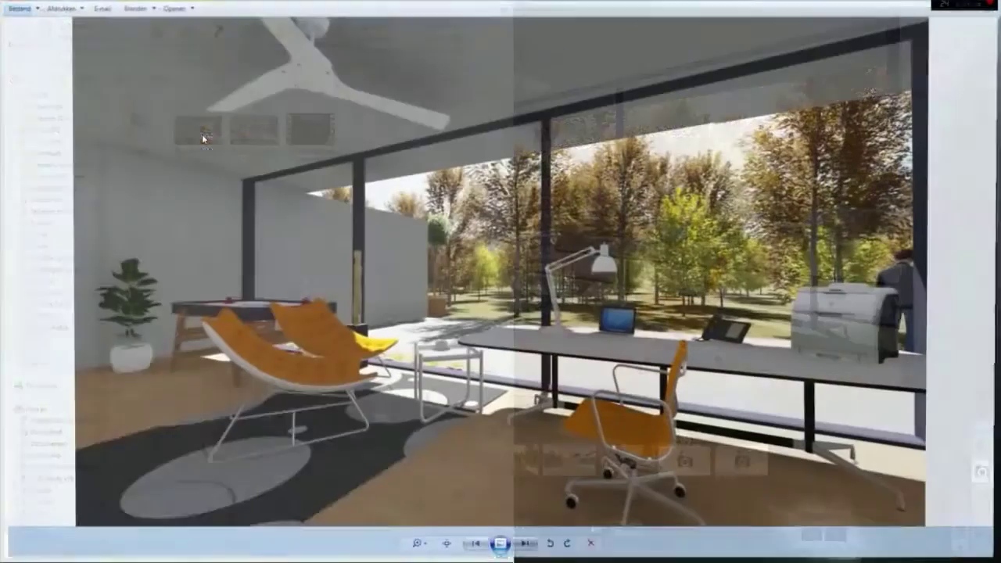
click(527, 549)
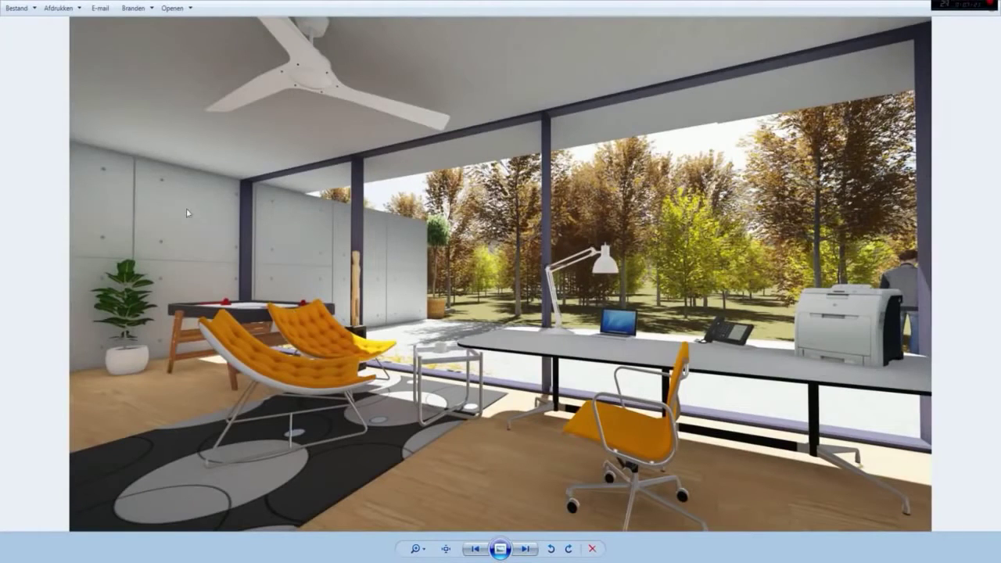
click(473, 549)
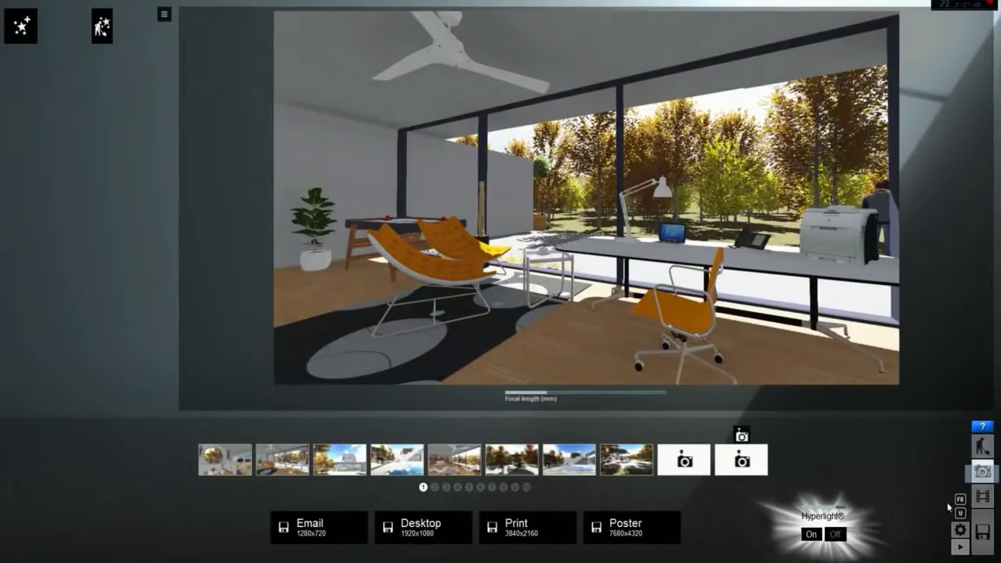
- Recall the poolside view from the seventh camera slot, switch to Movie mode and start recording a new camera path
click(512, 435)
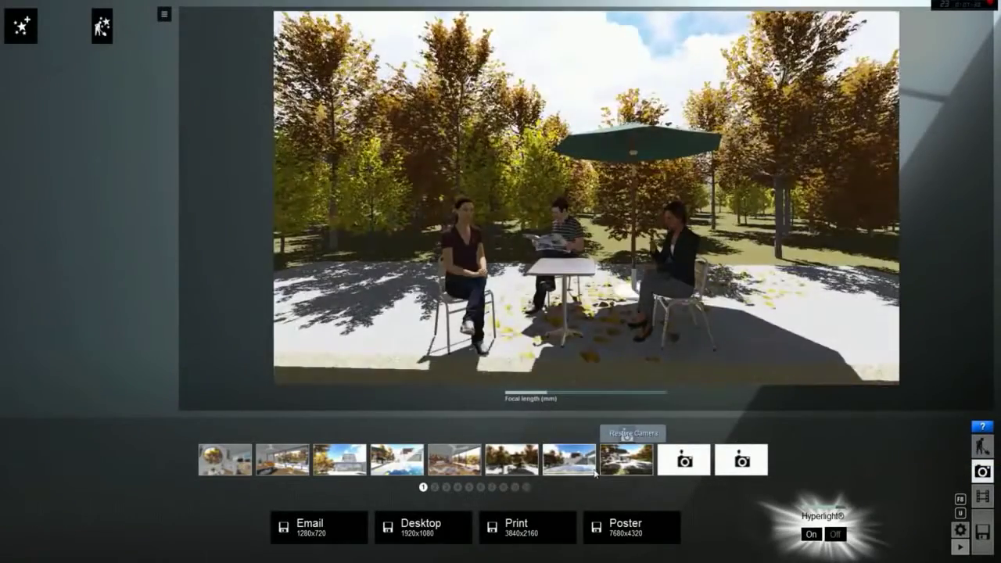
click(570, 434)
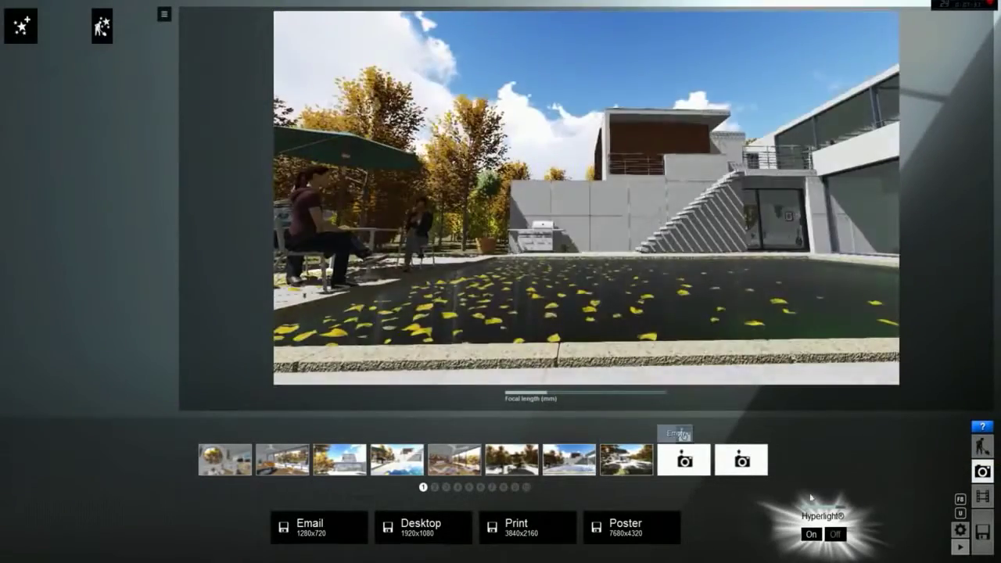
click(982, 497)
click(122, 358)
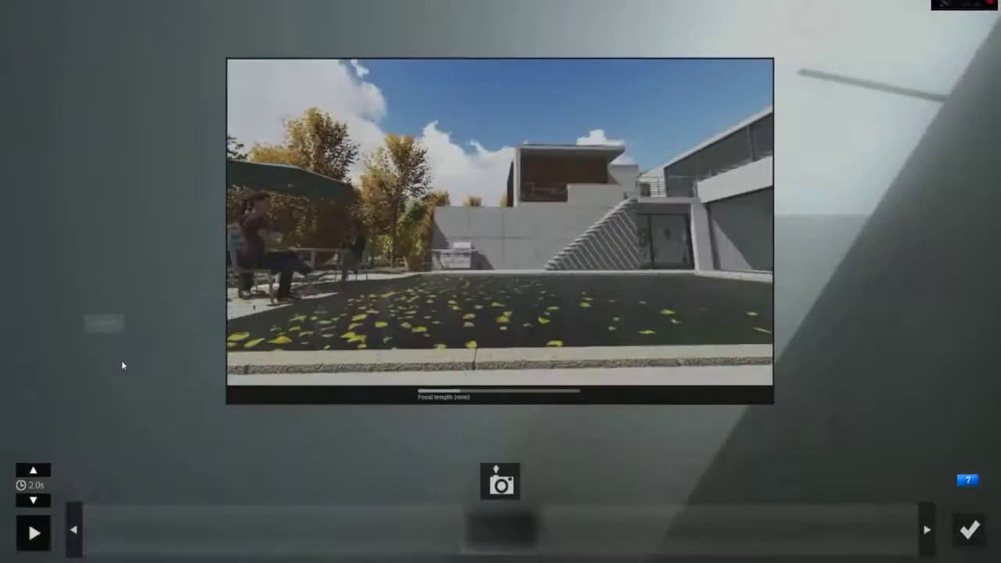
- Frame the parasol group beside the pool with the outdoor stairs behind and take the first photo of the camera path
key(a)
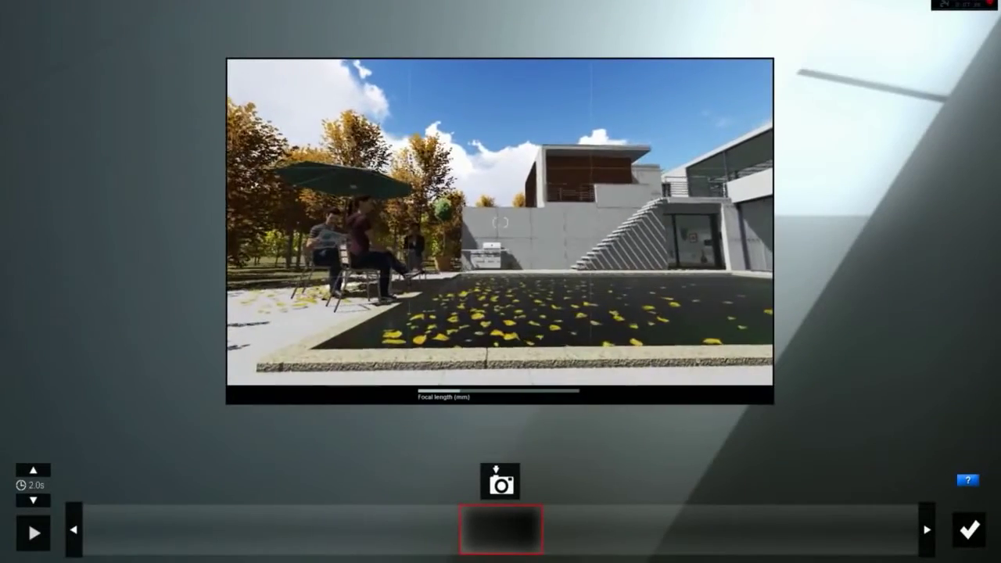
key(w)
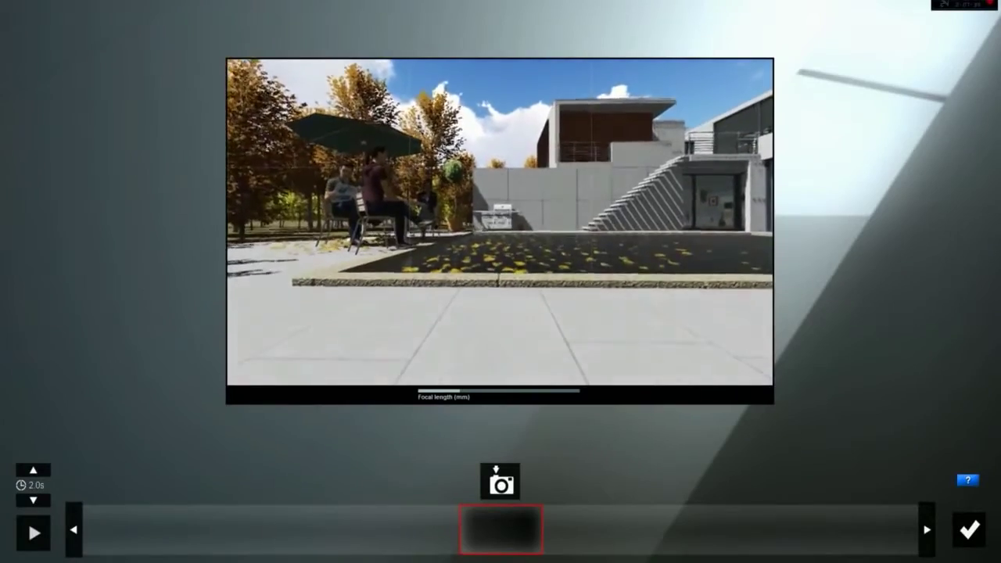
key(s)
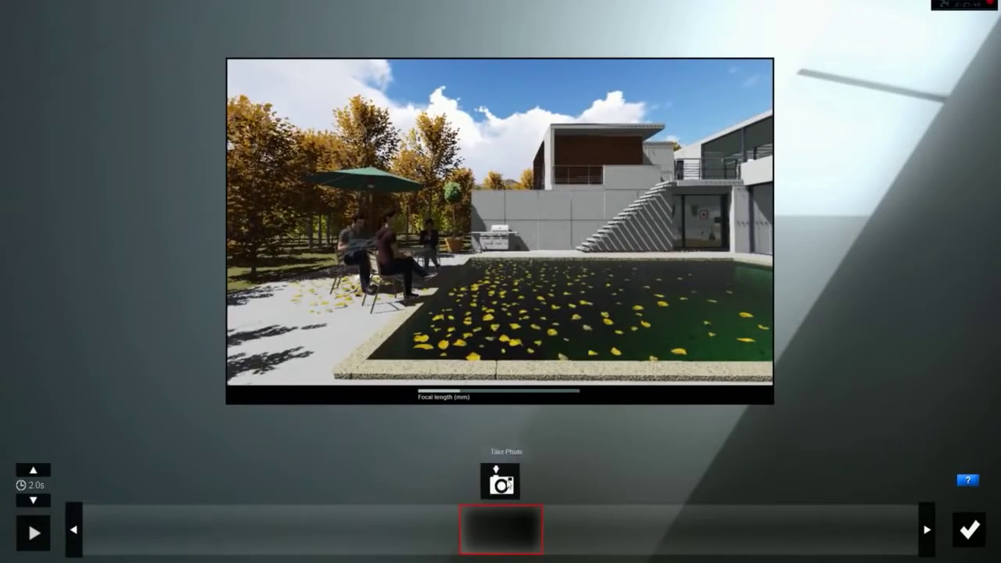
click(501, 482)
- Add two more path photos, sliding sideways along the pool edge to the terrace by the house, then finish the clip and play it
key(w)
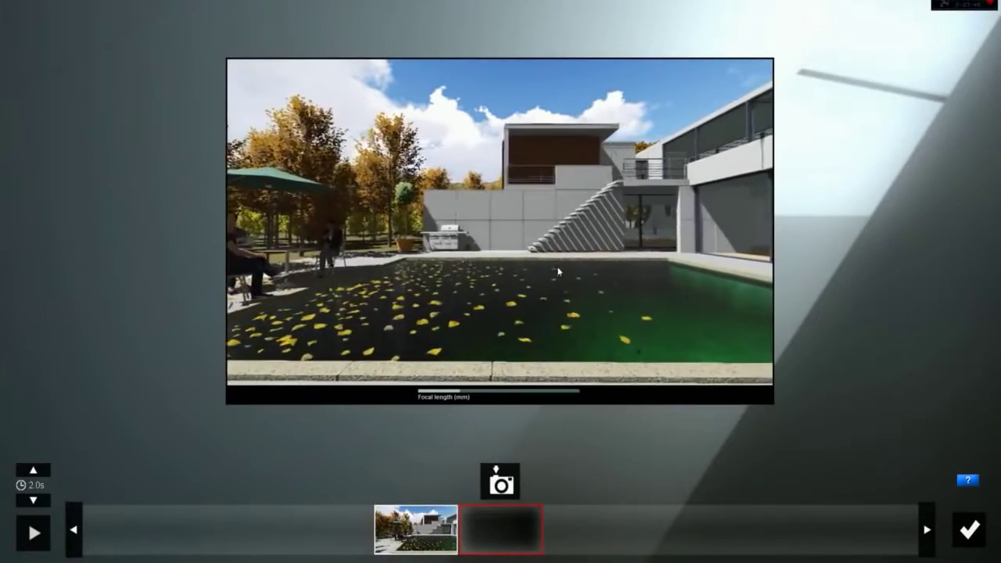
key(d)
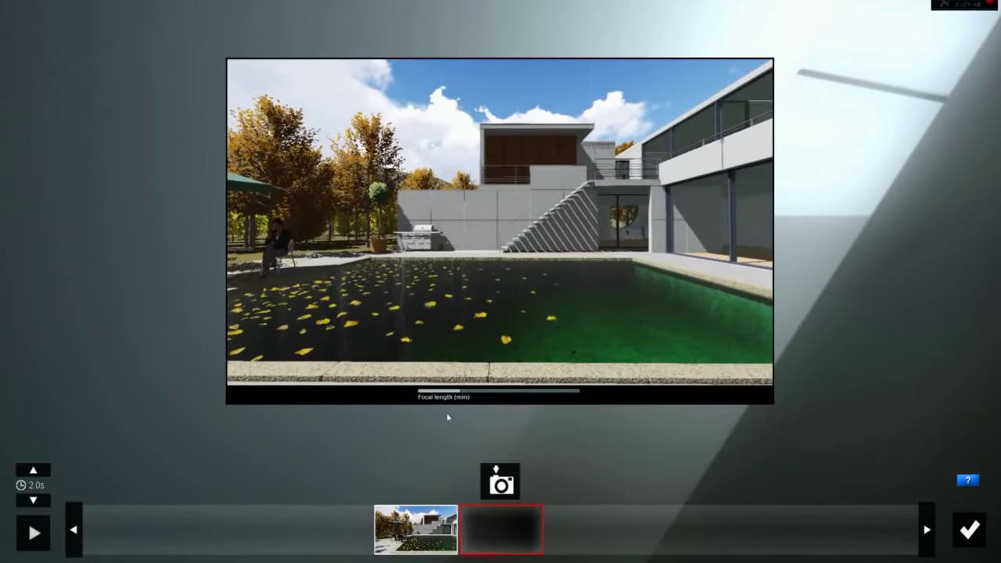
click(499, 483)
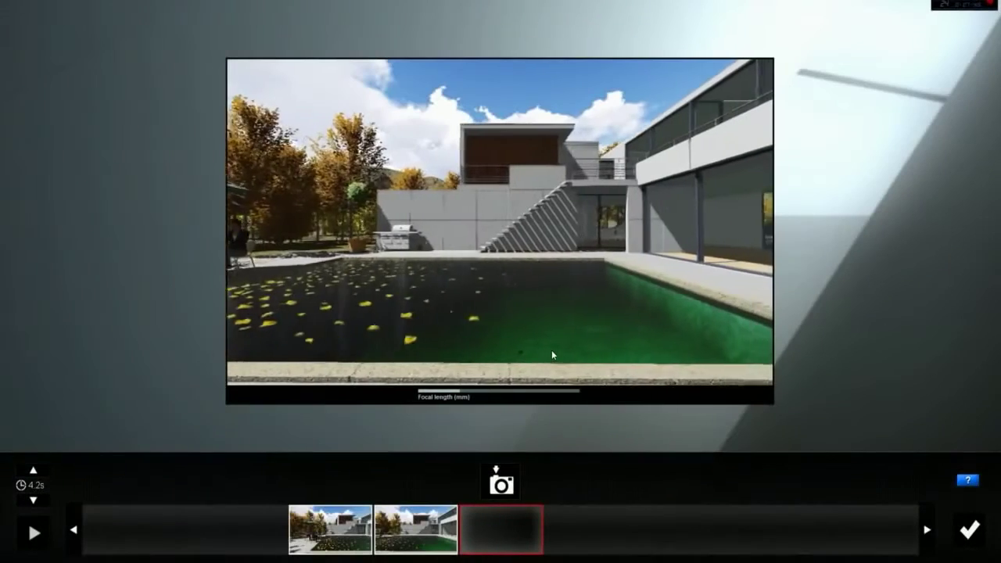
key(d)
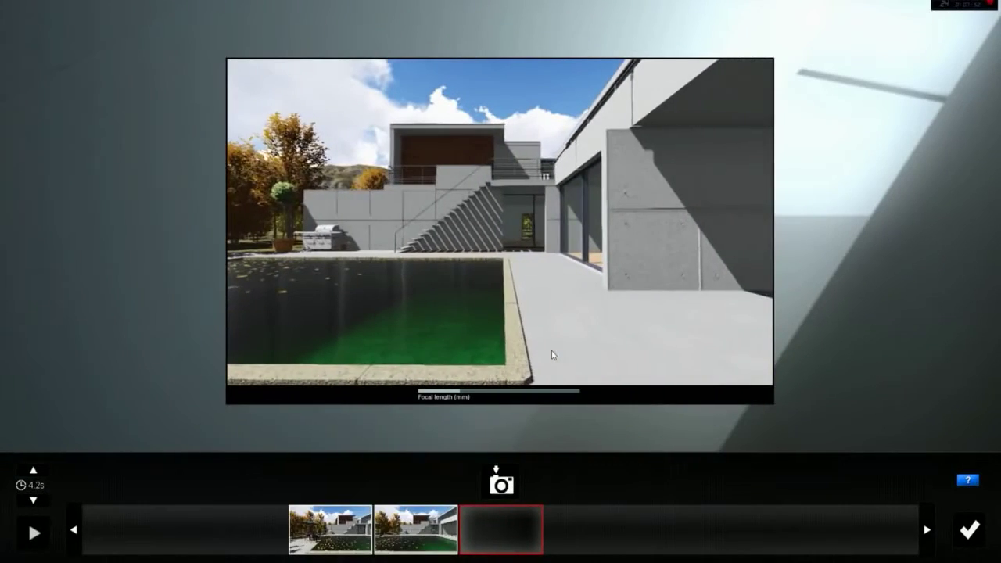
click(501, 483)
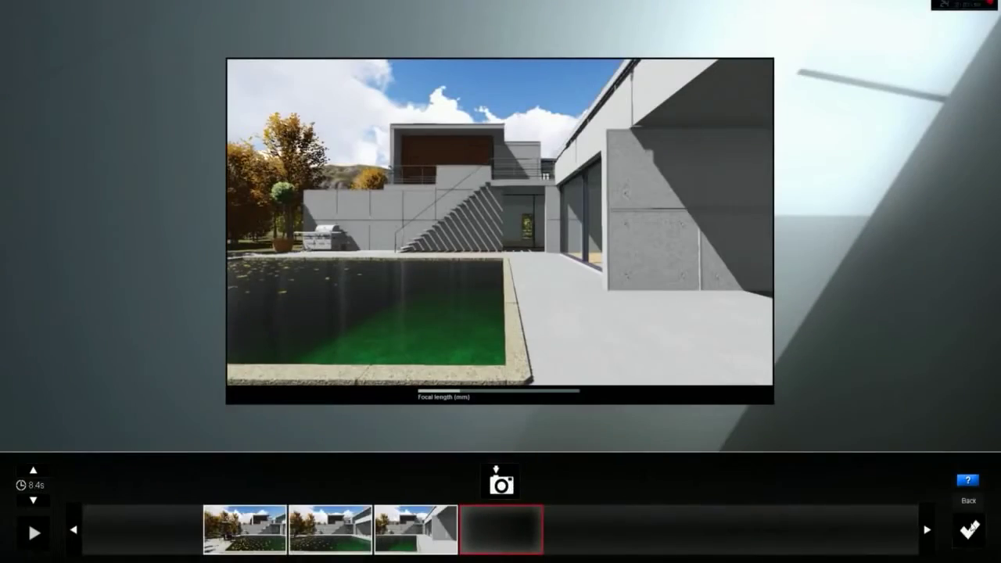
click(967, 530)
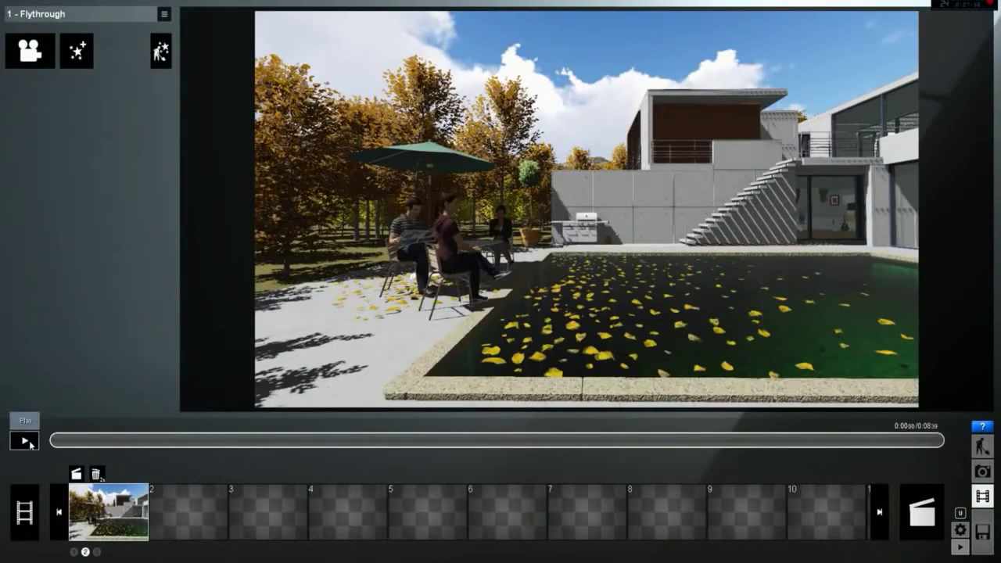
click(28, 442)
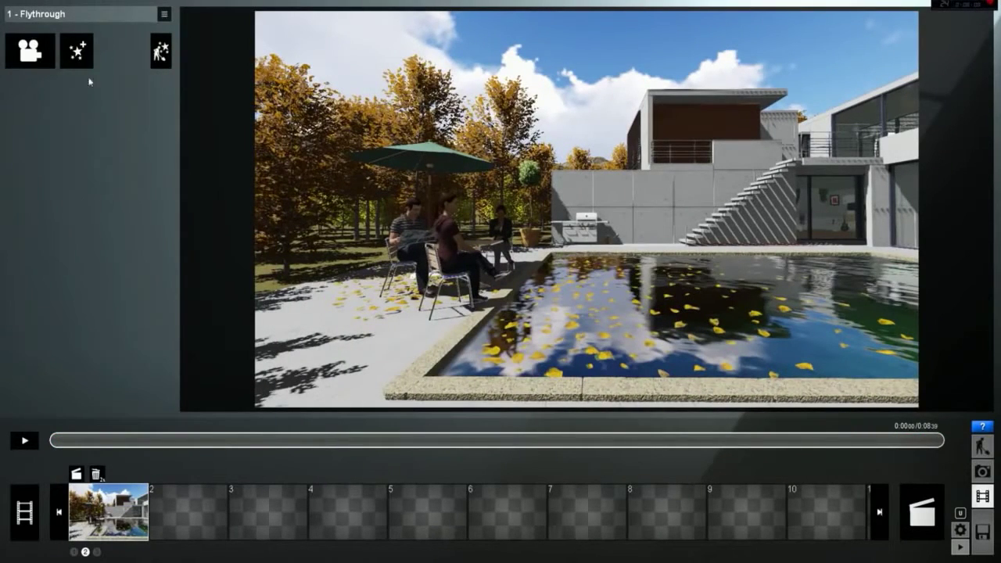
- Examine the movie effects available for the clip in the Weather, Objects, Camera, Style, Artistic and Sketch categories
click(77, 53)
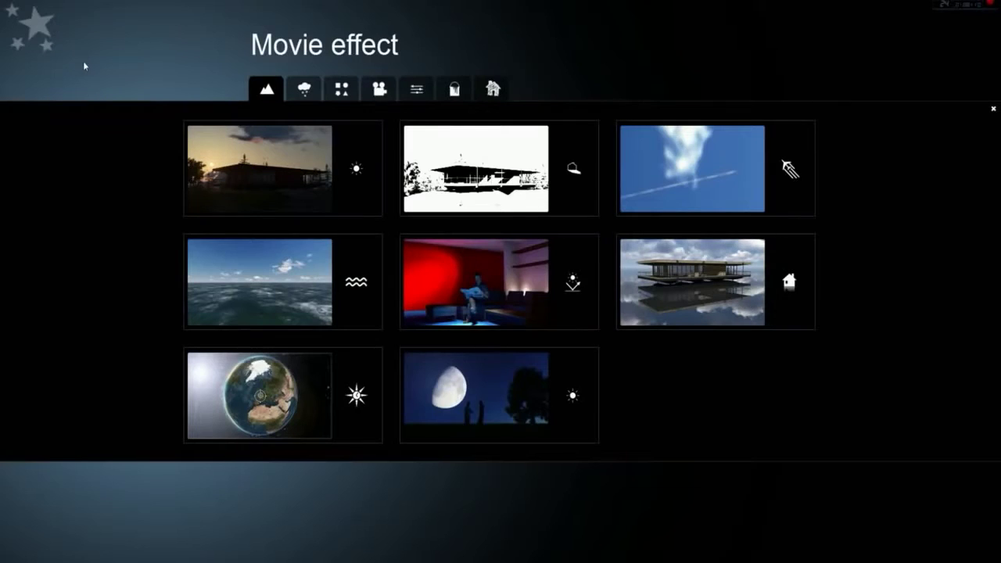
click(304, 92)
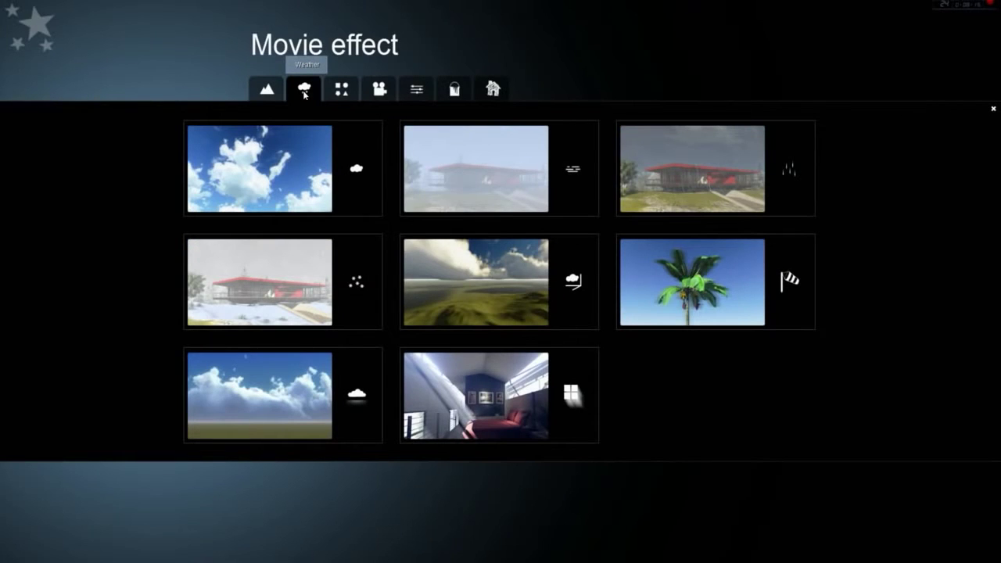
click(343, 94)
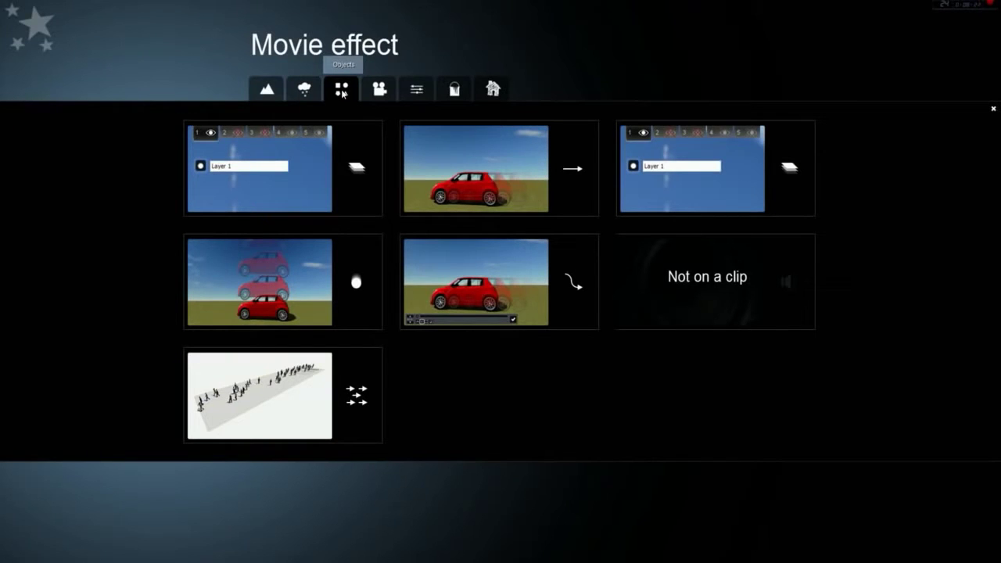
click(378, 93)
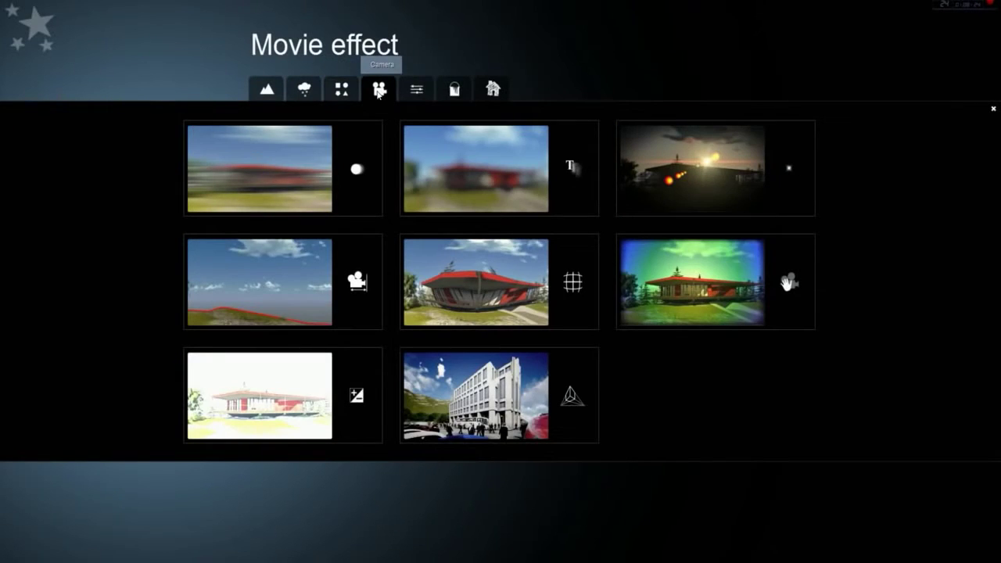
click(416, 90)
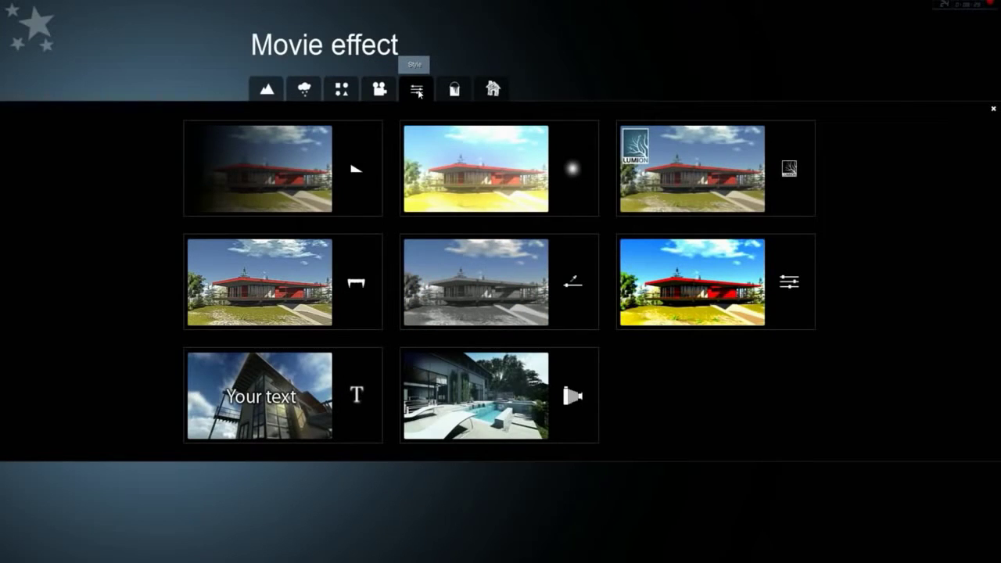
click(460, 92)
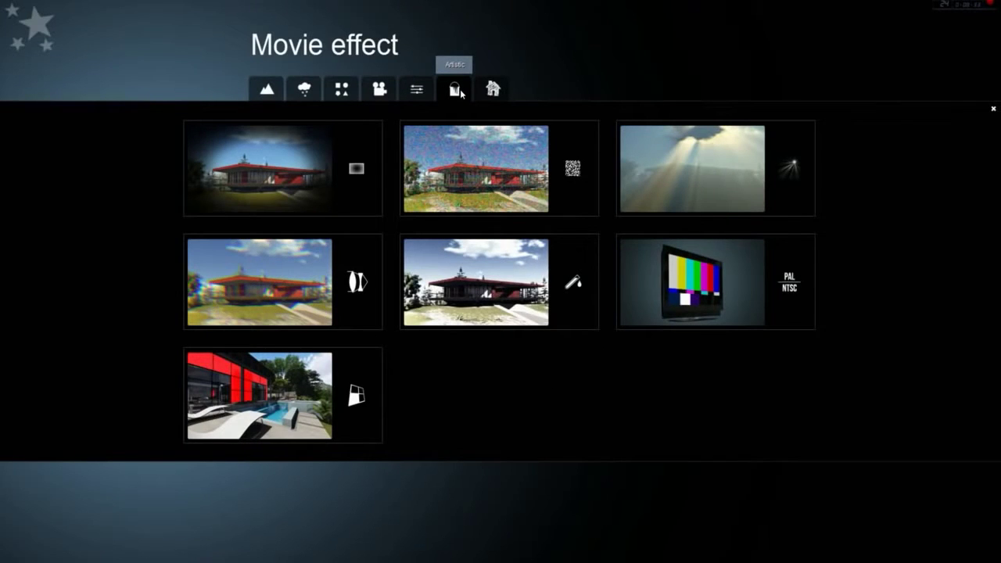
click(492, 90)
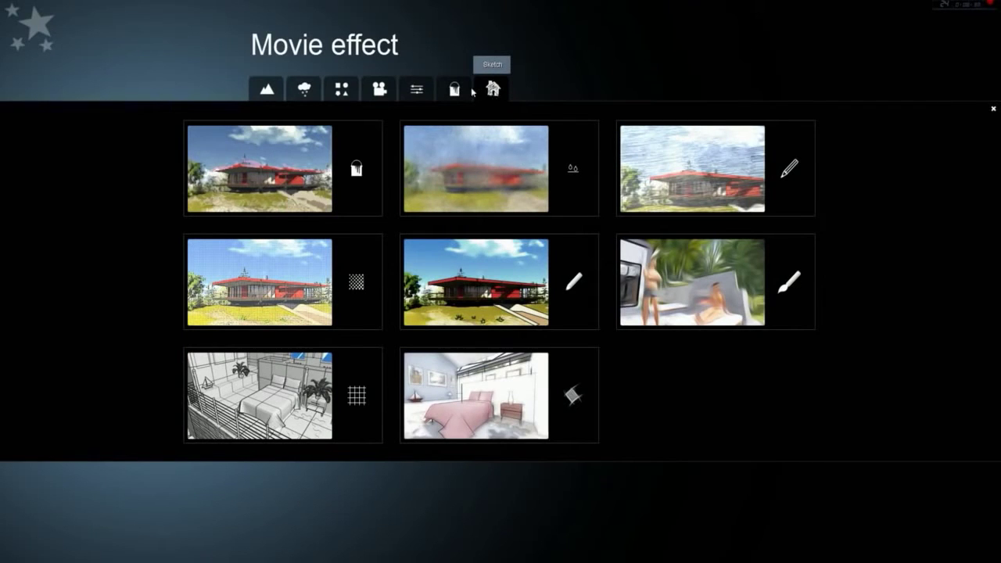
- Add the Reflection effect to the flythrough clip
click(266, 91)
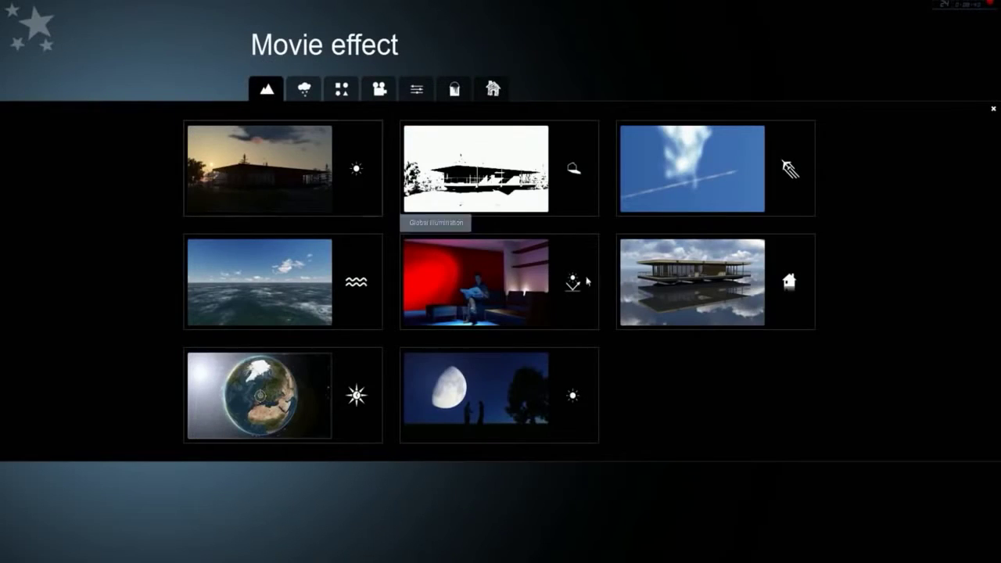
click(713, 278)
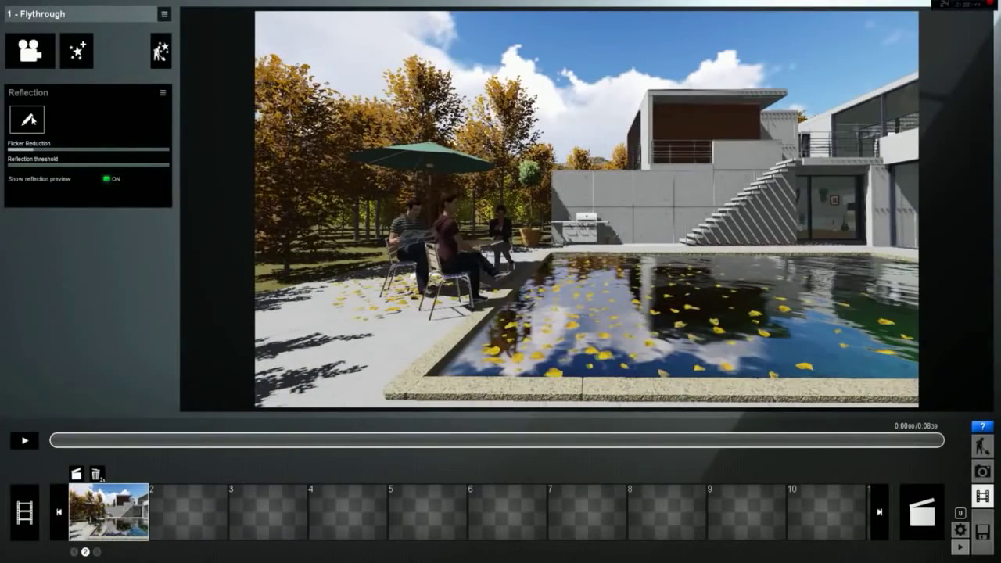
- Define a reflection plane on the pool's water surface for the Reflection effect and confirm it
click(26, 119)
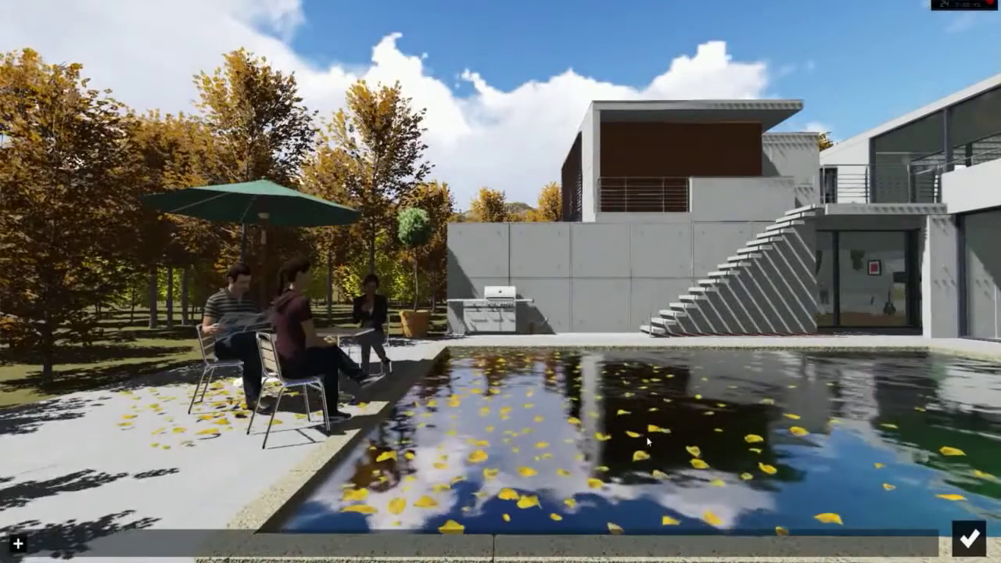
click(17, 543)
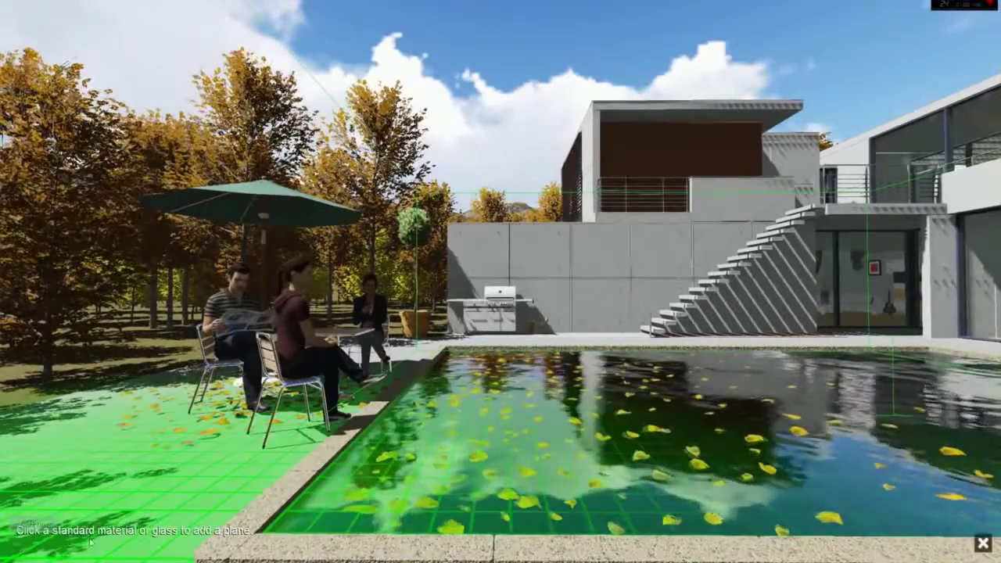
click(687, 413)
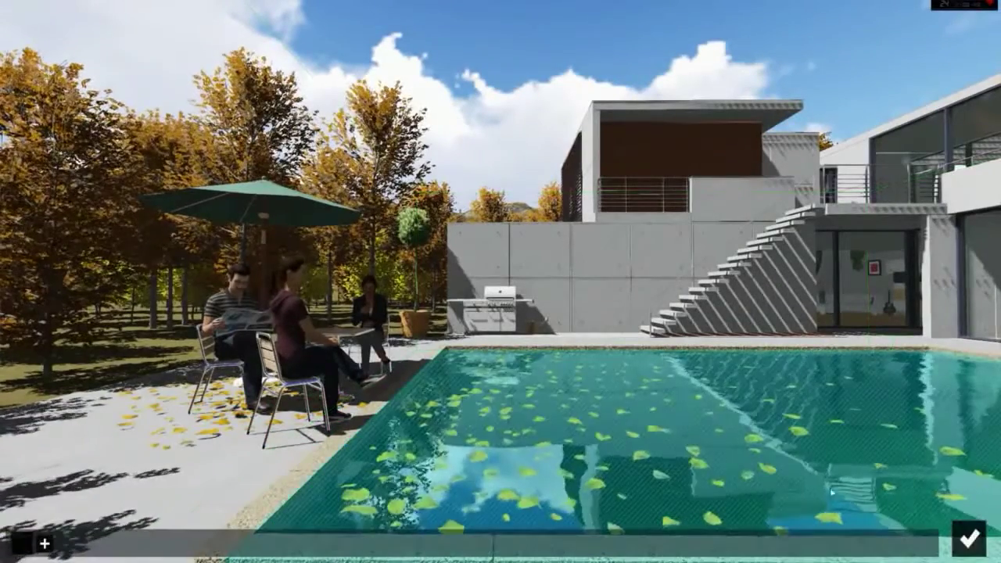
click(970, 539)
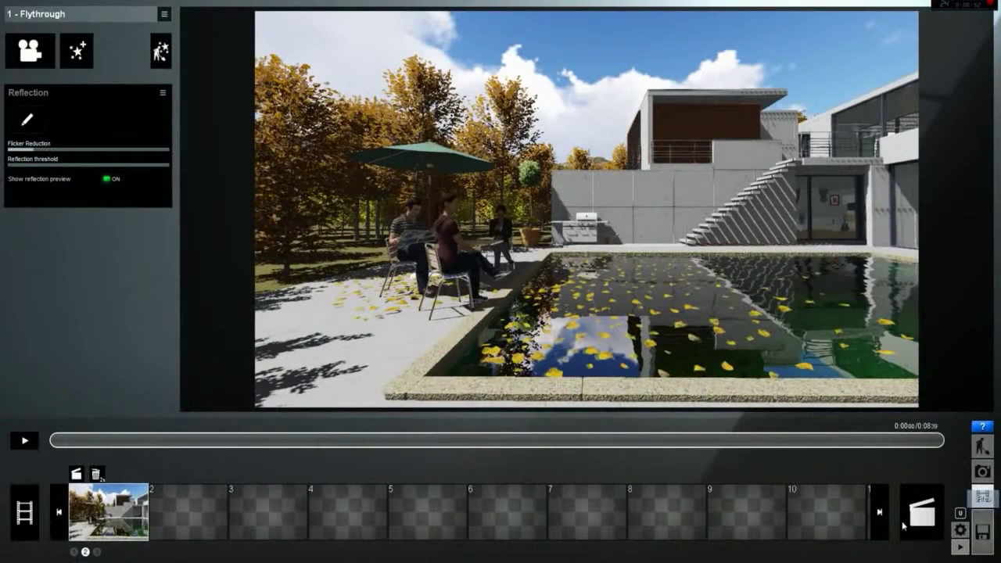
- Add the Volumetric Sunlight effect to the first clip and reduce its brightness to about 0.05
click(83, 49)
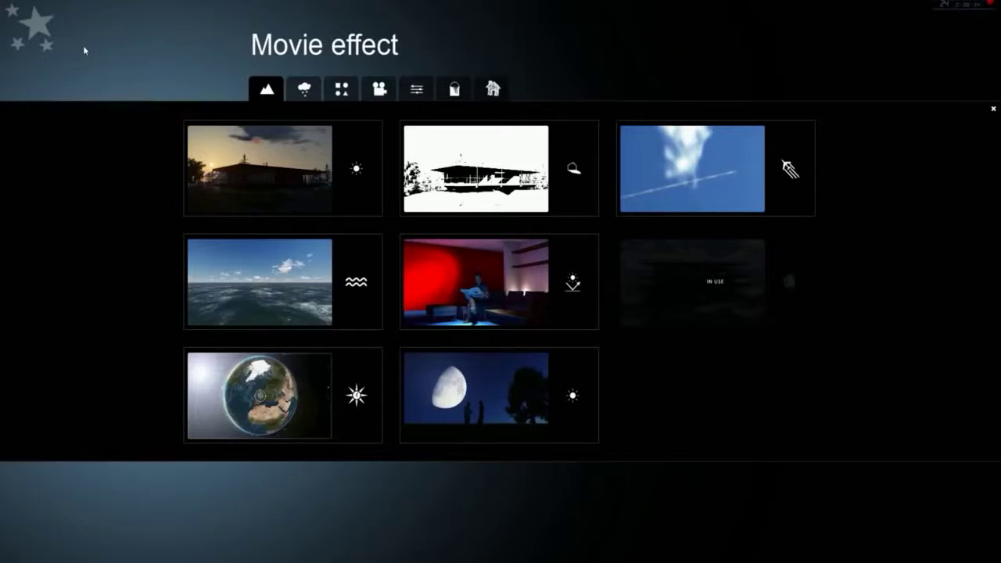
click(305, 89)
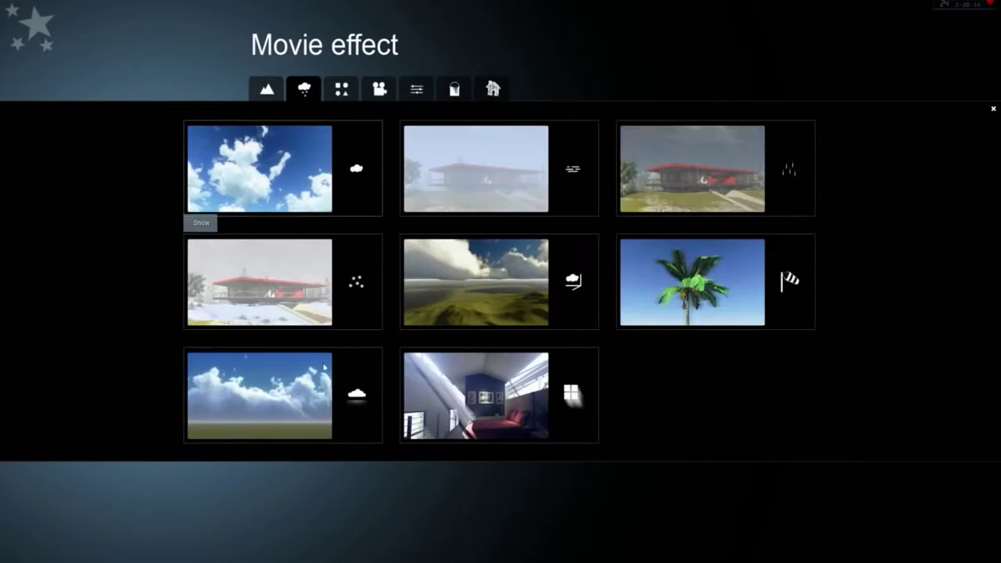
click(455, 401)
drag(82, 244, 2, 248)
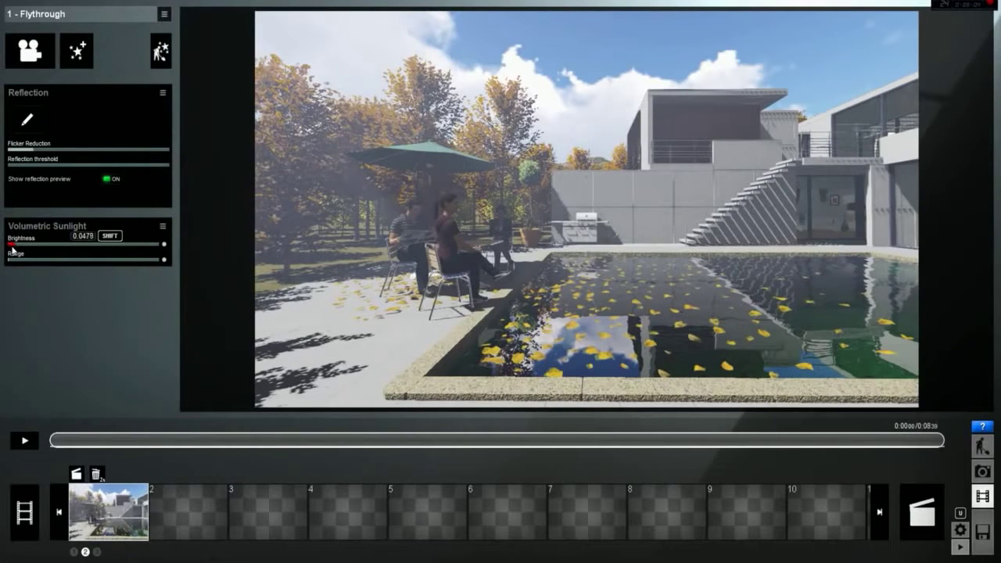
drag(13, 248, 13, 248)
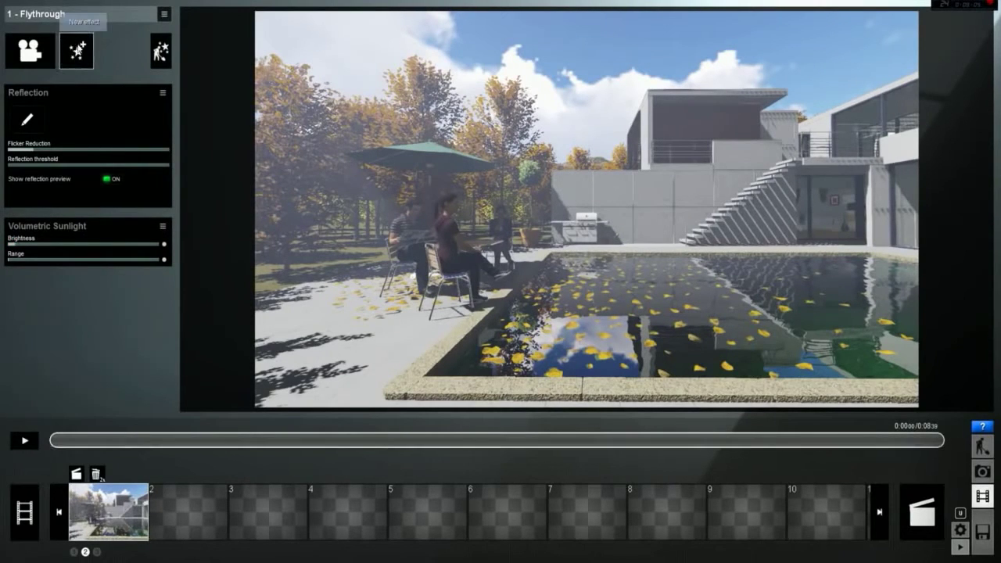
- Add the Sun effect, lowering the sun height and turning its heading so light shines through the trees behind the parasol
click(76, 50)
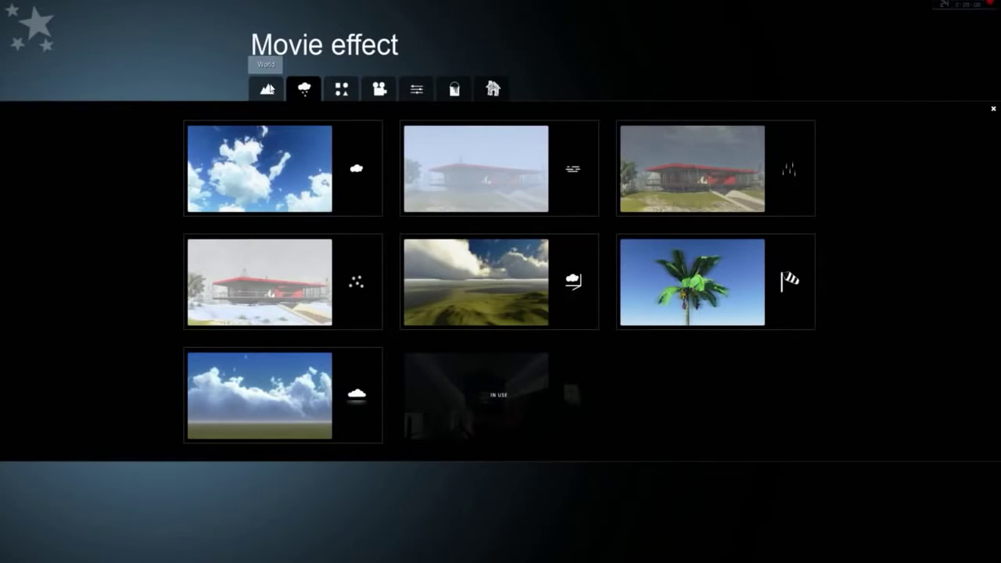
click(266, 91)
click(262, 161)
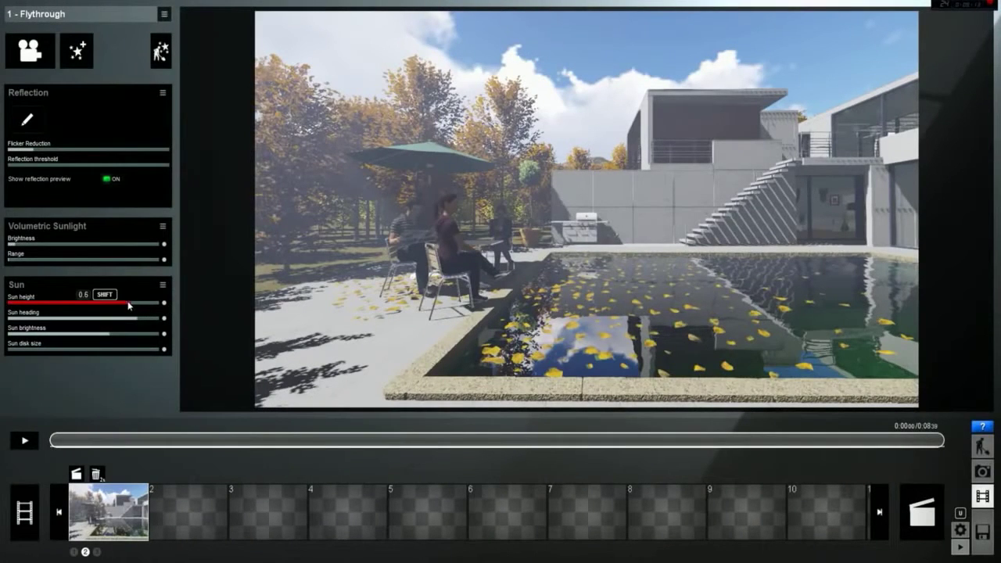
drag(129, 305, 98, 300)
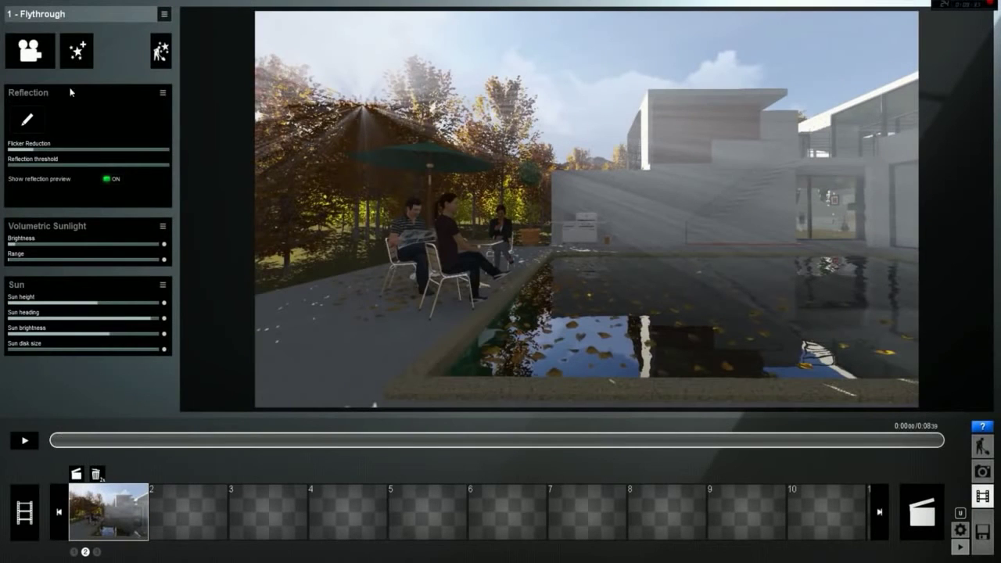
- Add the Analog Color Lab effect and adjust its style and amount to give the pool clip a warm film tone
click(76, 48)
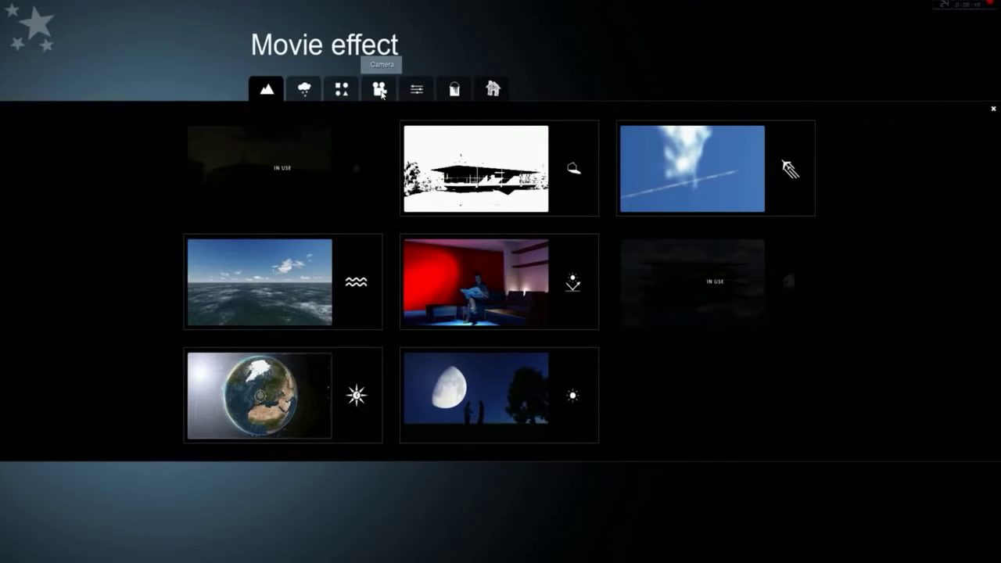
click(415, 89)
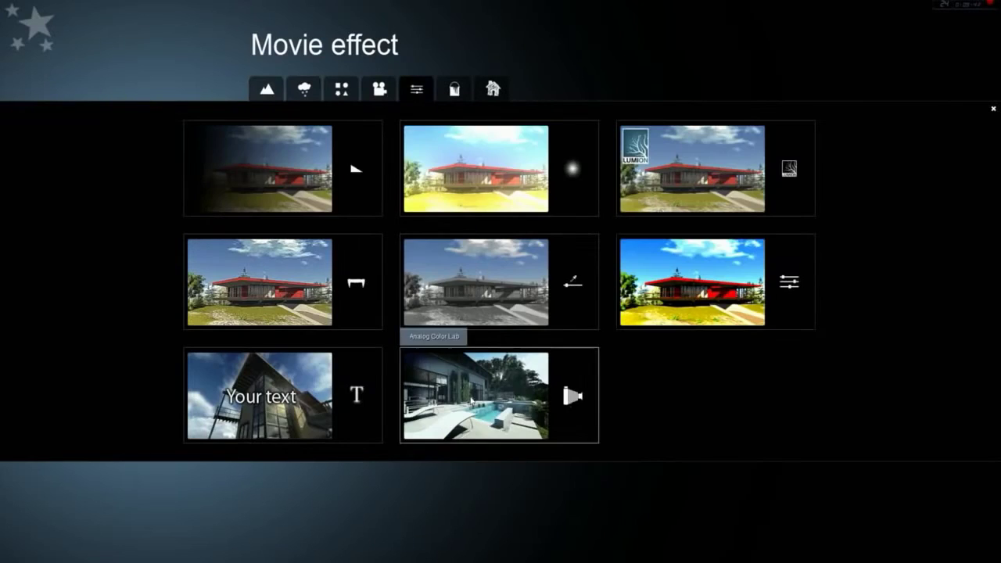
click(470, 396)
mouse_move(12, 115)
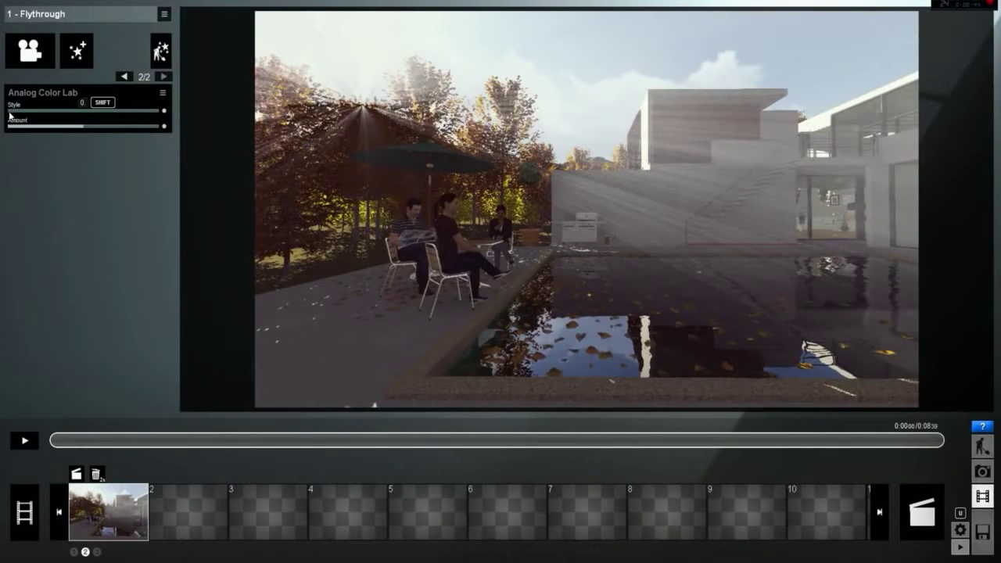
drag(23, 115, 91, 130)
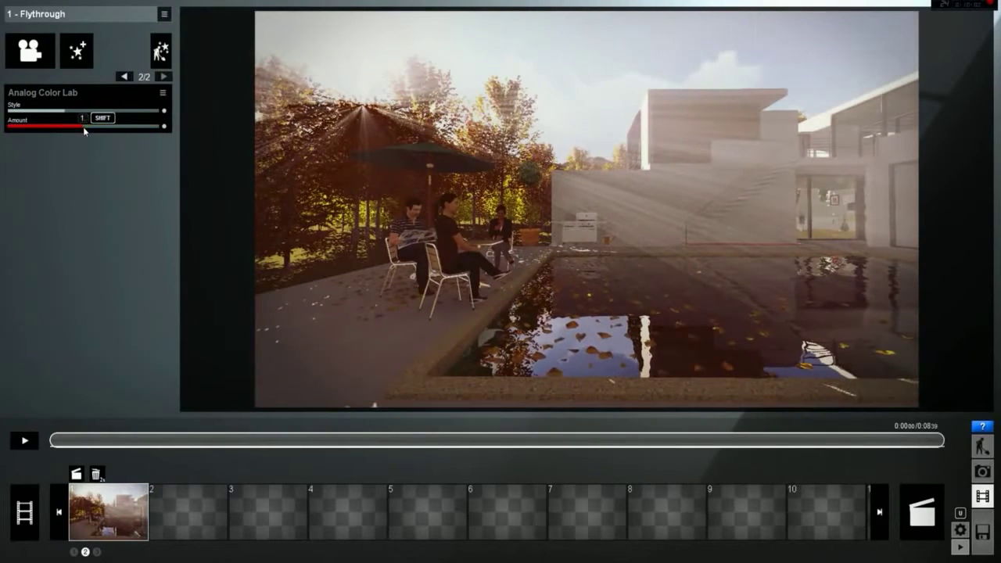
- Scrub the pool clip to a point facing the sun and fine-tune the Volumetric Sunlight brightness there
drag(82, 440, 608, 445)
click(123, 76)
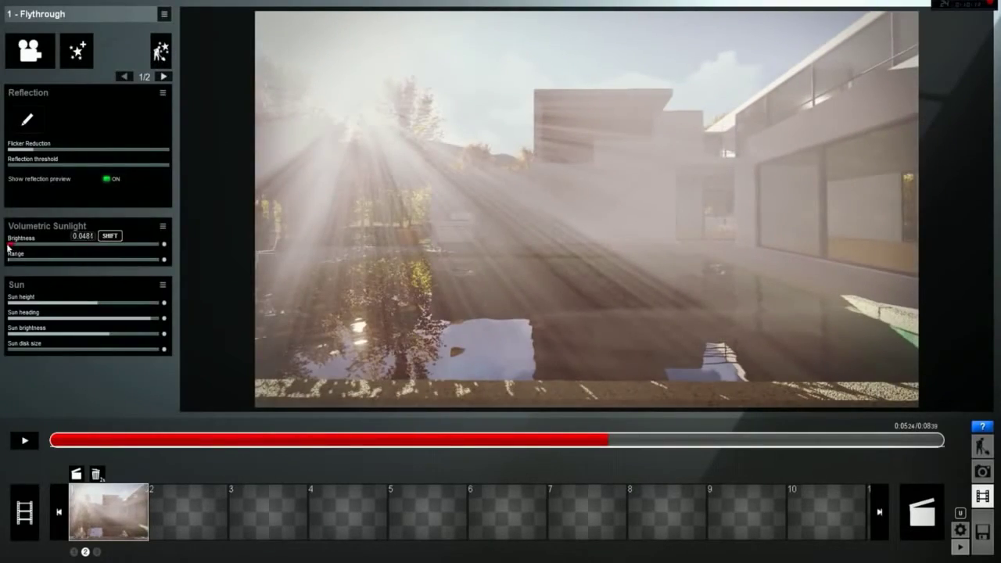
shift+drag(8, 247, 11, 244)
drag(628, 440, 268, 441)
- Record a new camera path in clip slot 2, taking its first photo from stored camera view 1 inside the house
click(186, 506)
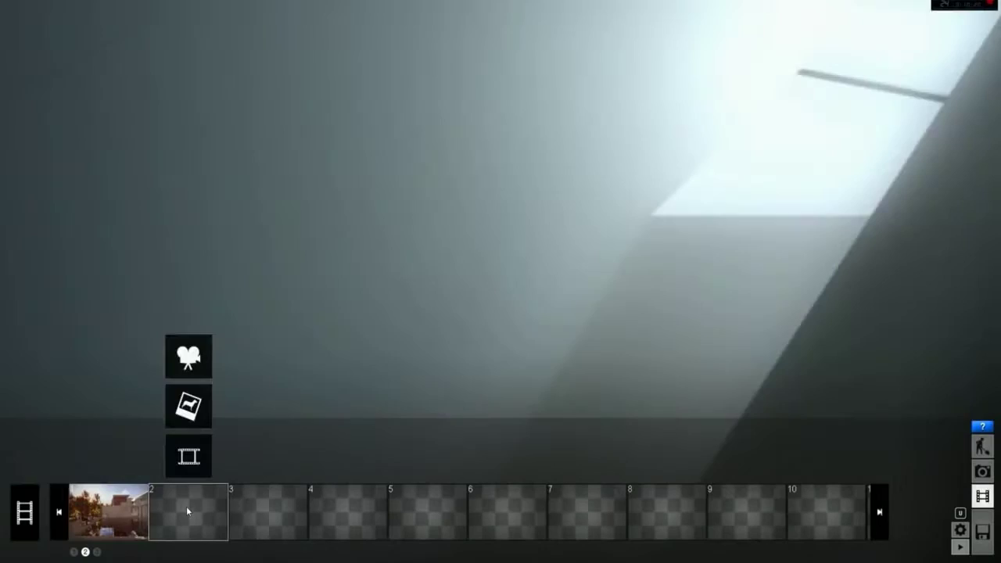
click(188, 356)
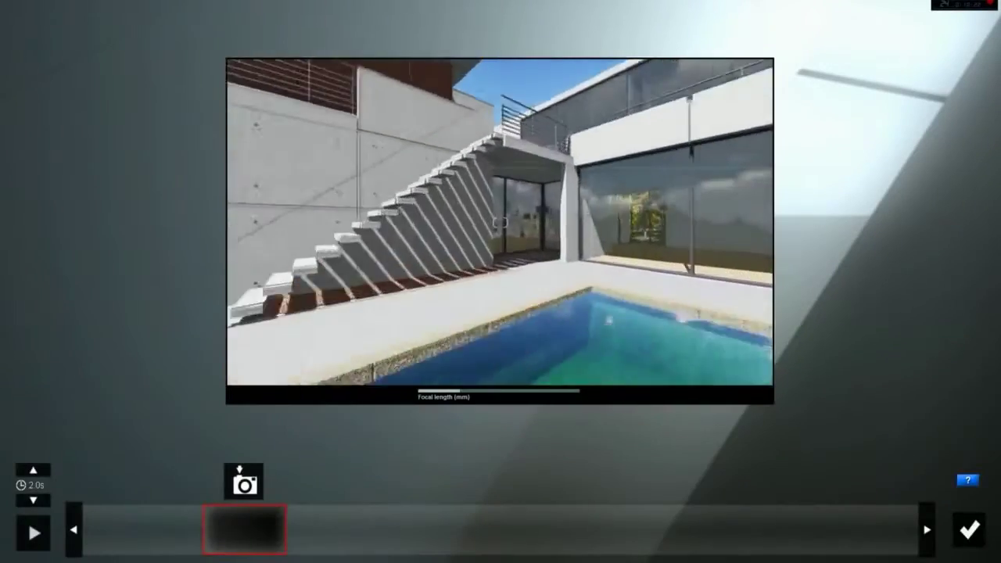
key(shift+1)
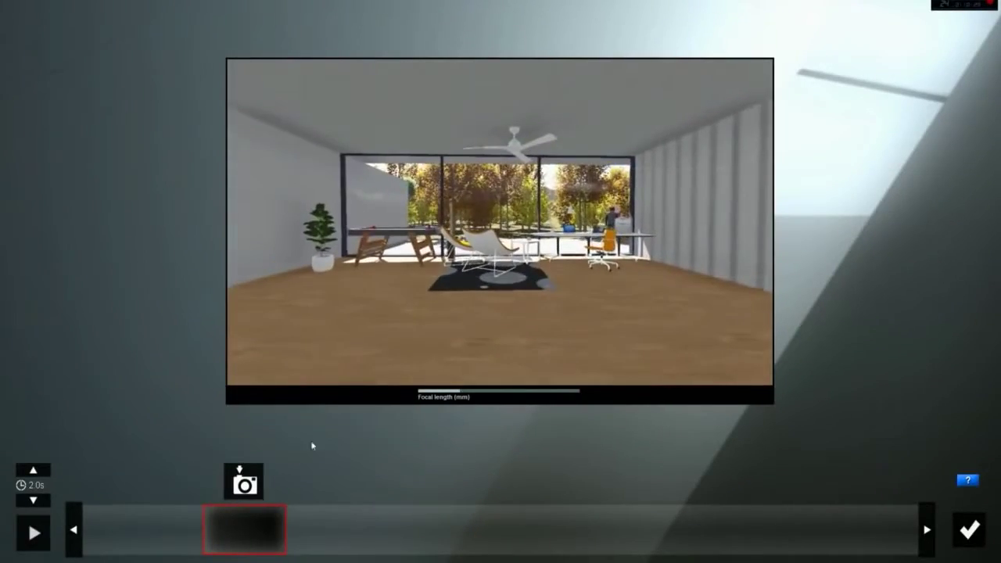
click(244, 482)
- Add path photos from stored camera views 2 and 3, shorten the path to 5.1 s and finish the interior clip
key(shift+2)
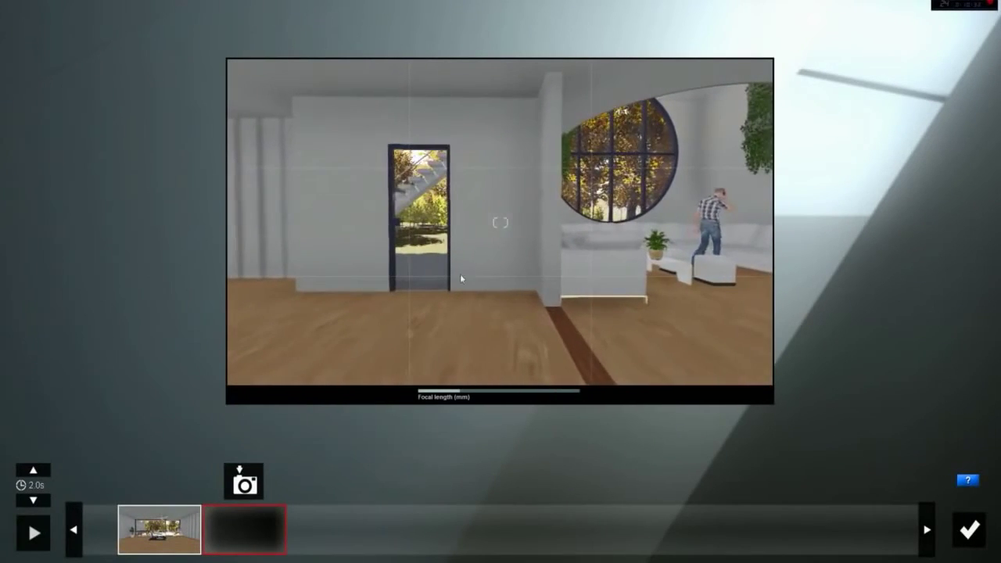
click(244, 482)
key(shift+3)
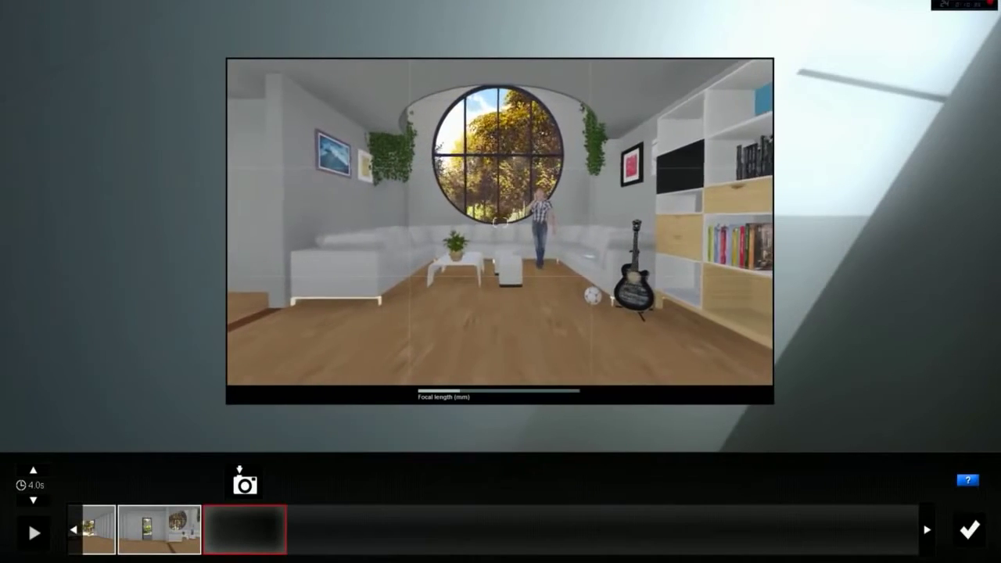
click(244, 484)
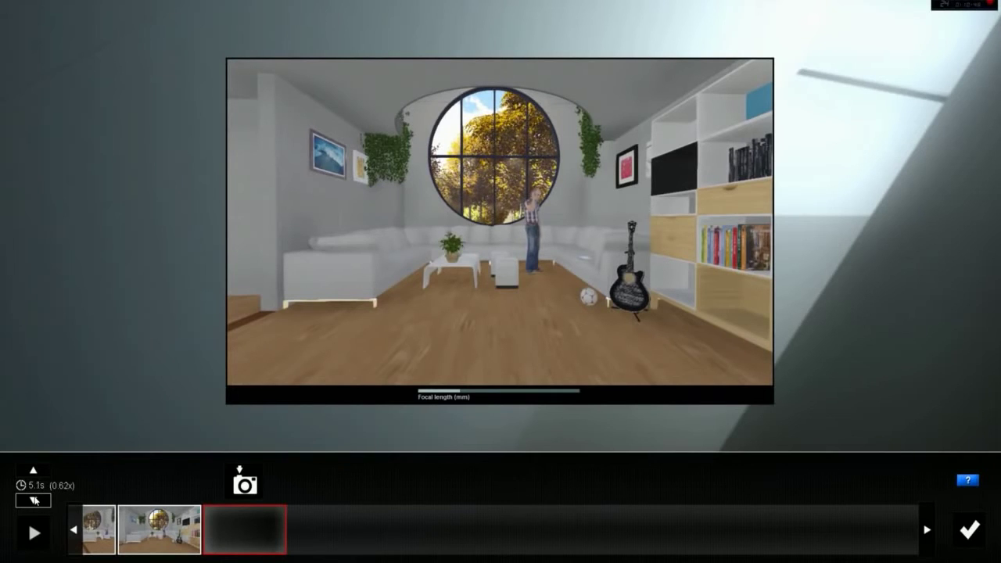
click(969, 529)
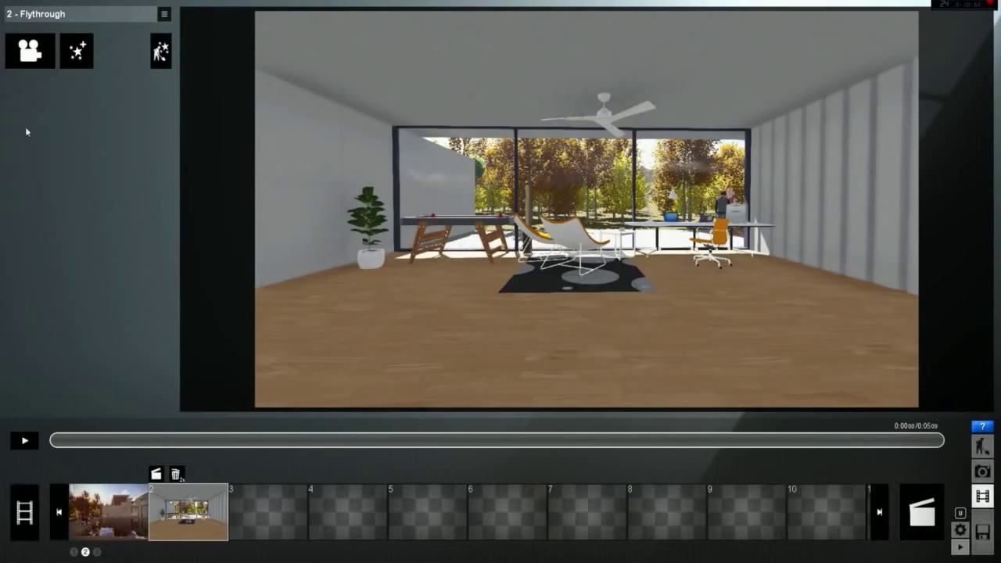
- Scrub to the middle of the interior clip and add the Volumetric Sunlight effect
drag(54, 446, 543, 444)
click(69, 47)
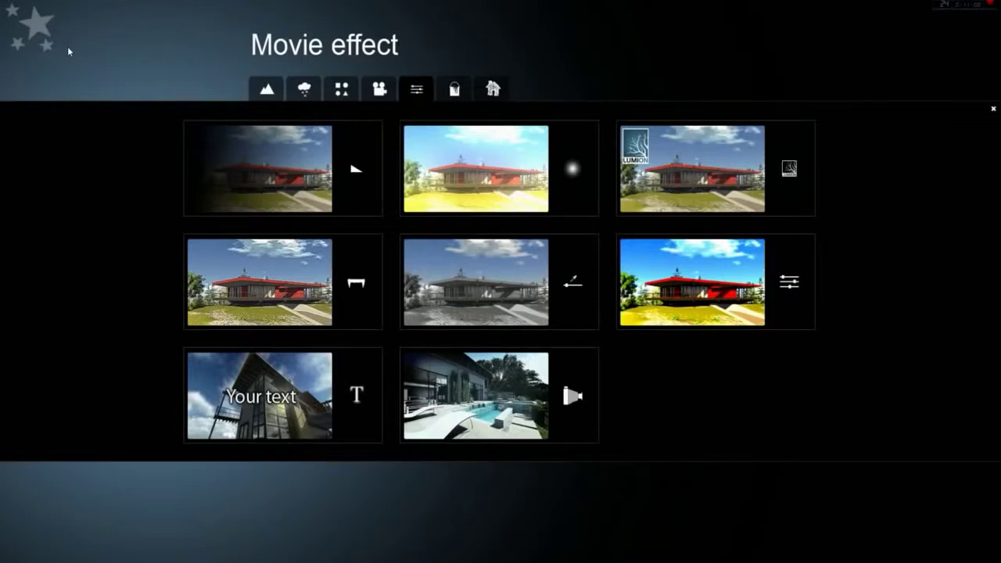
click(305, 89)
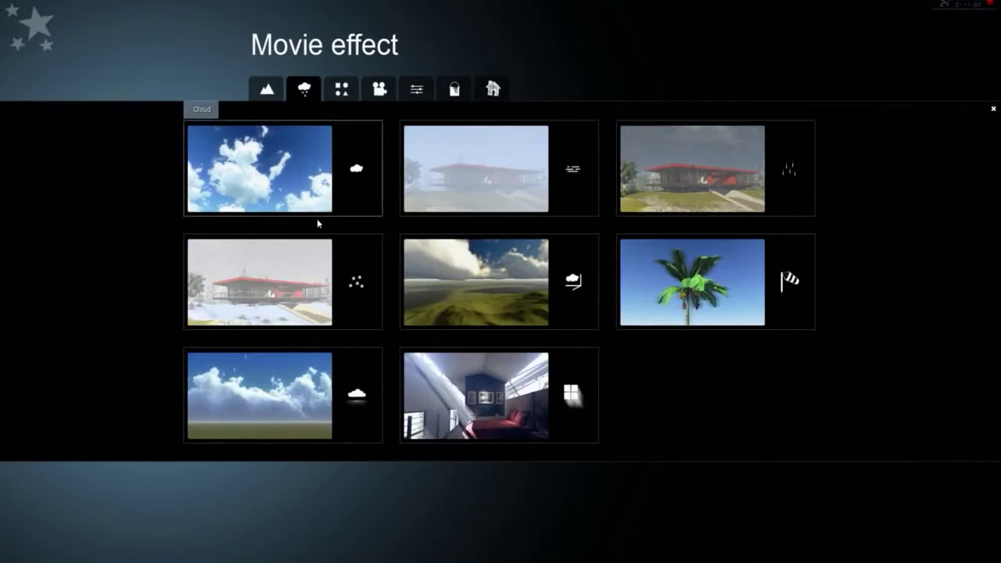
click(442, 356)
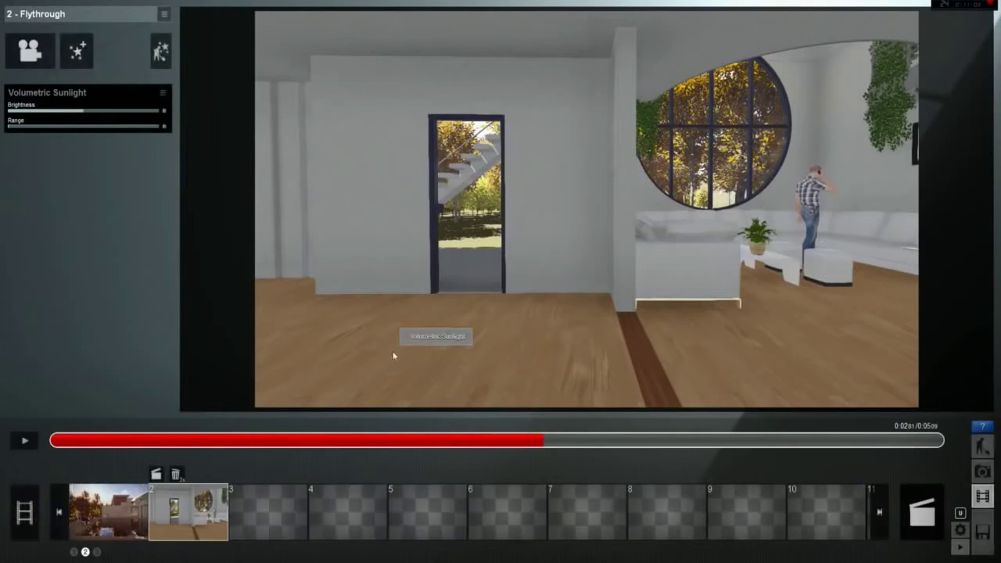
- Add the Sun effect, lowering and turning the sun to shine into the room, and reduce the Volumetric Sunlight brightness to about 0.06
click(79, 52)
click(266, 88)
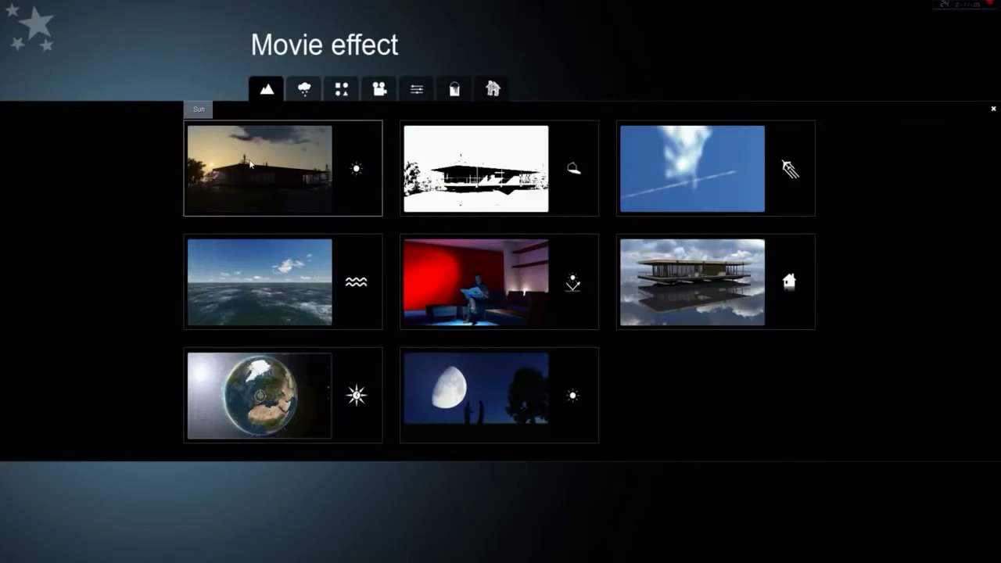
click(251, 165)
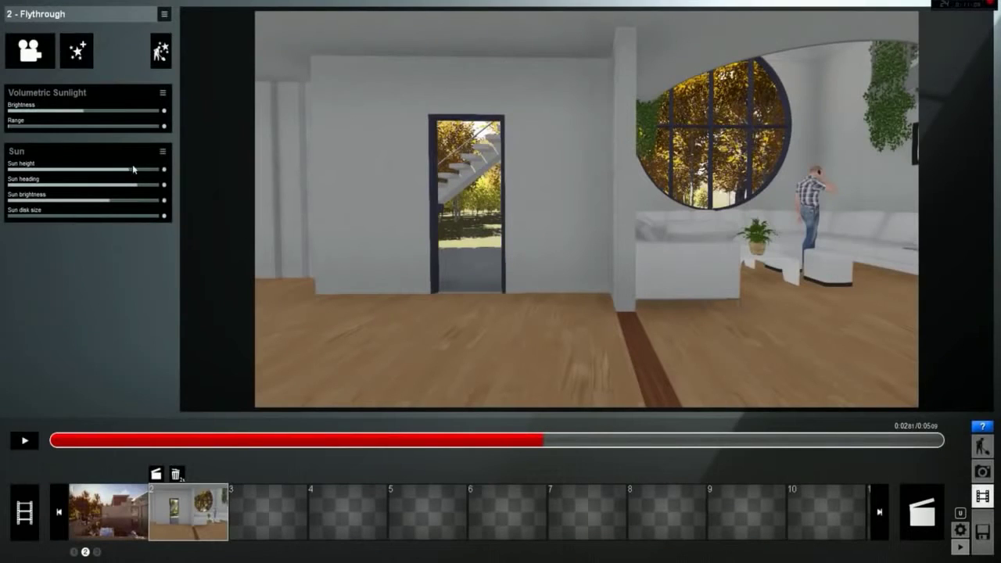
drag(133, 168, 86, 184)
click(135, 185)
drag(82, 110, 19, 117)
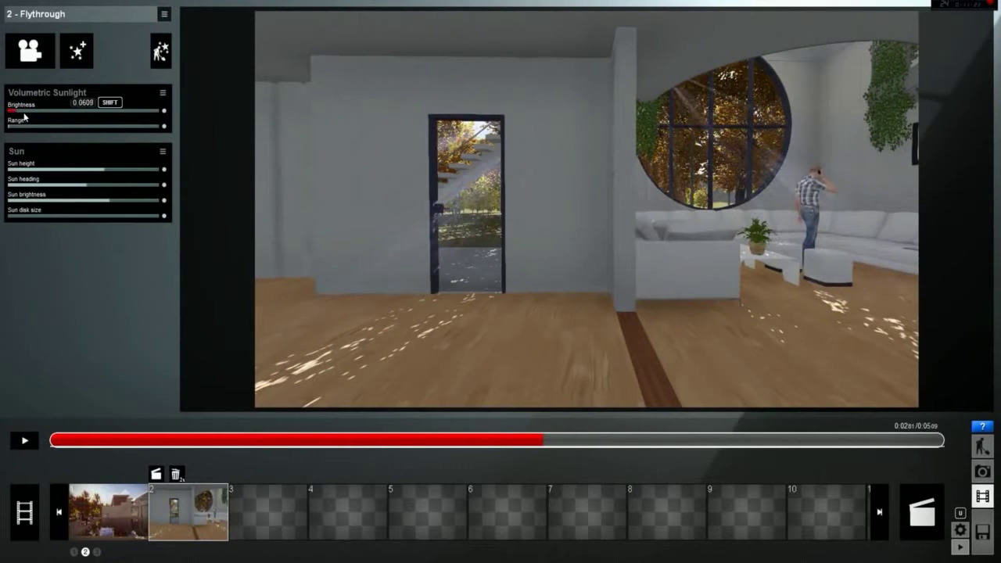
drag(484, 443, 827, 442)
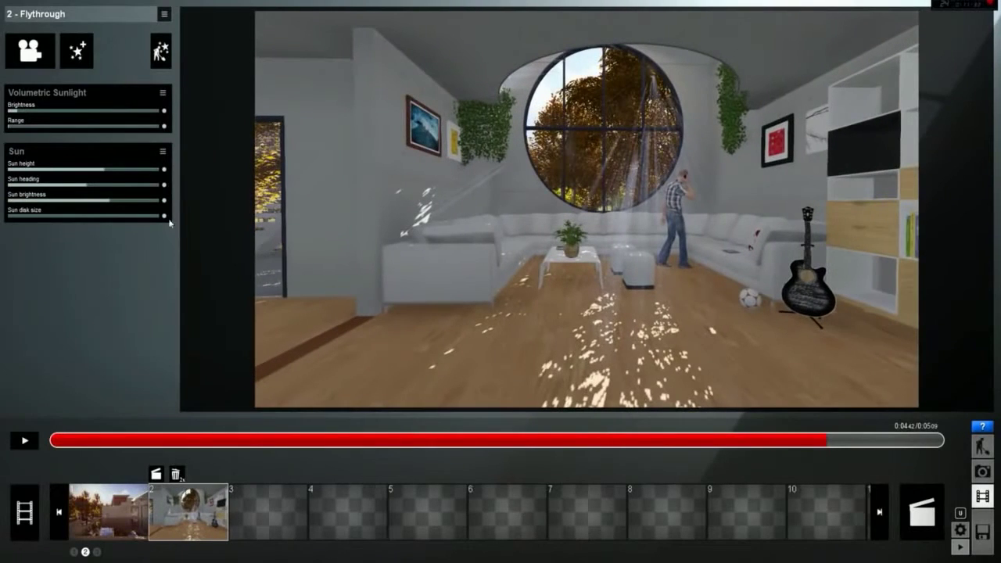
- Add the Analog Color Lab effect to the interior clip with style 1.2 and a slightly increased amount
click(76, 50)
click(415, 88)
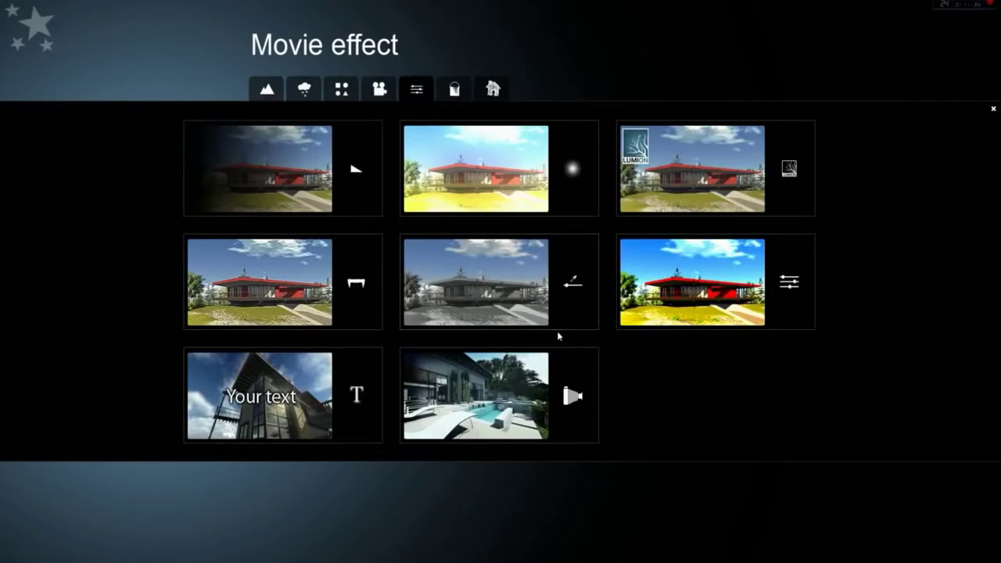
click(475, 395)
click(98, 258)
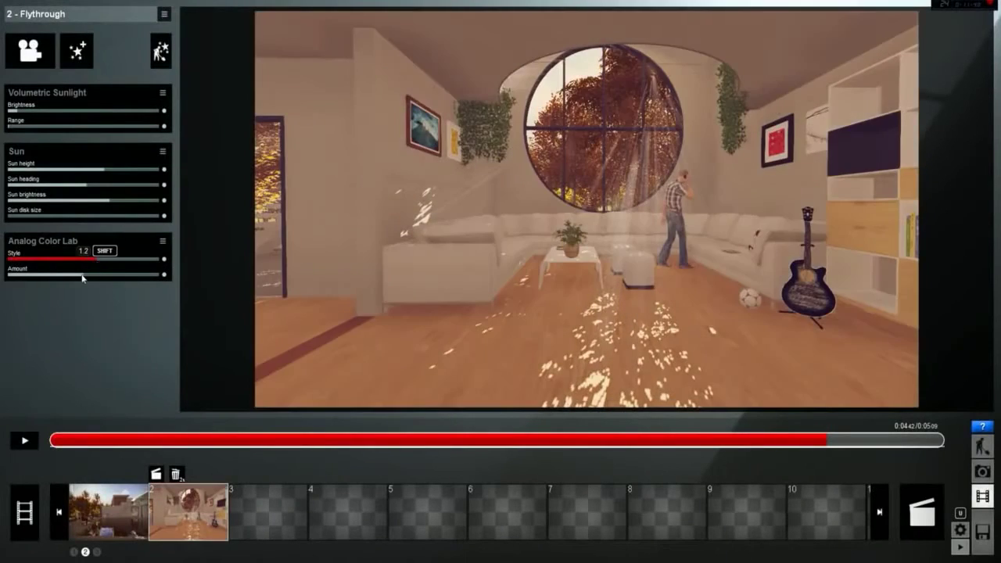
drag(88, 281, 92, 280)
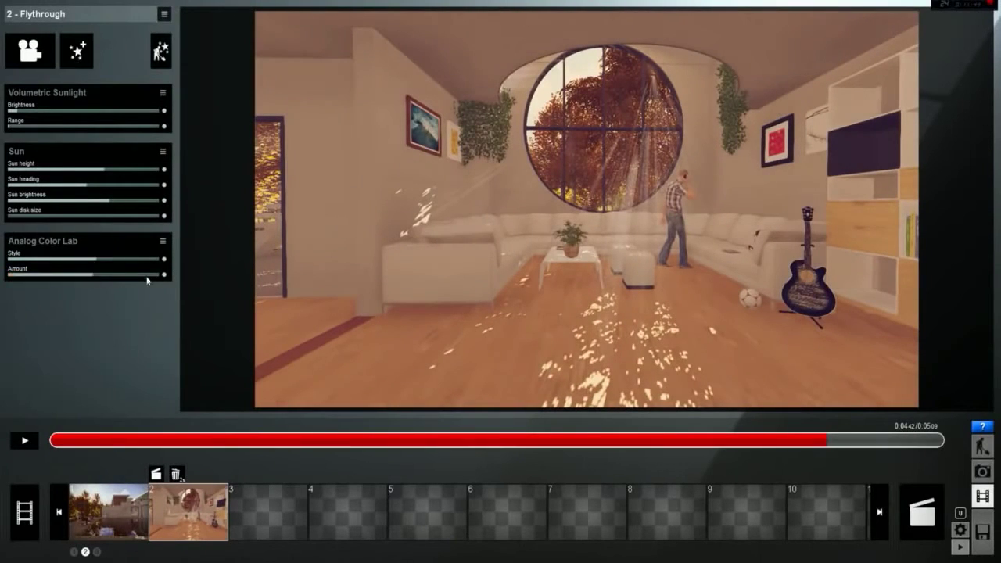
- Open the entire movie and scrub through the pool clip
click(31, 509)
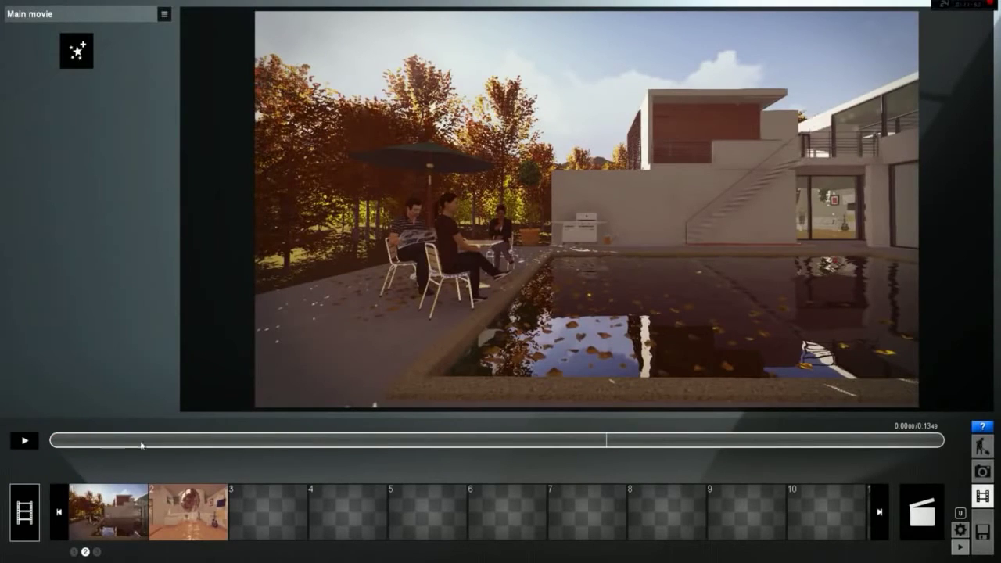
drag(142, 445, 527, 442)
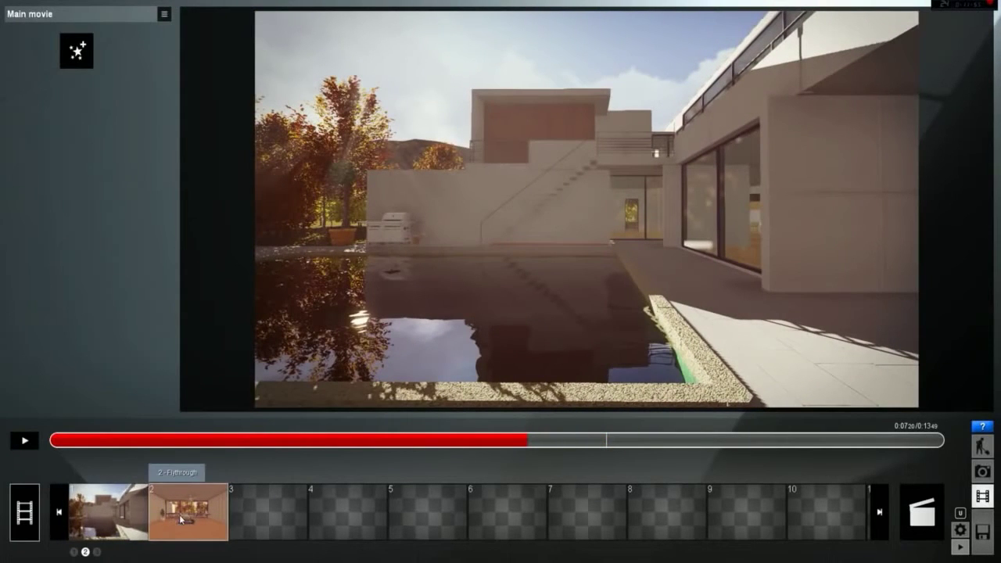
- Try the interior clip ahead of the pool clip in the entire movie, then move the pool clip back to first place
drag(179, 515, 77, 516)
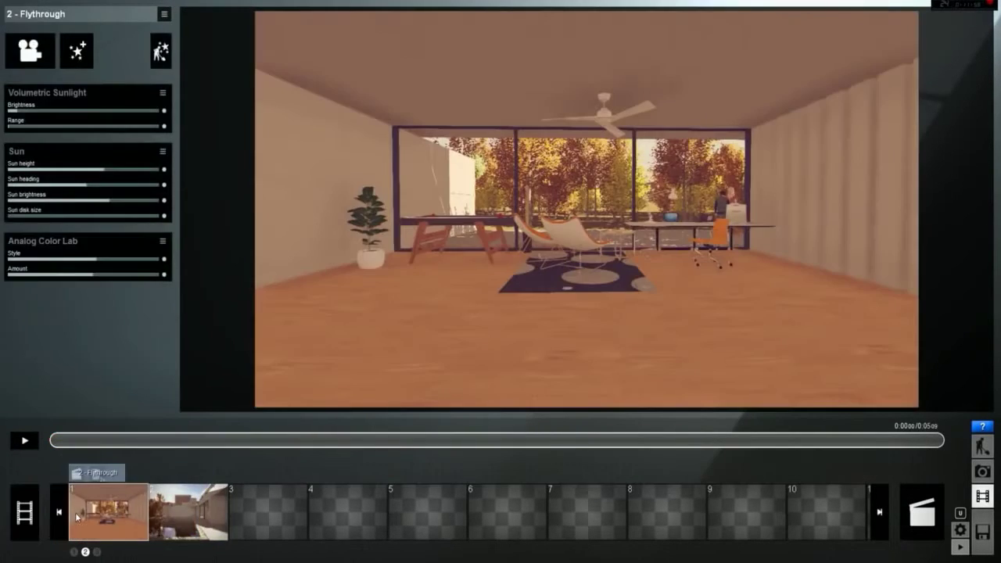
click(28, 518)
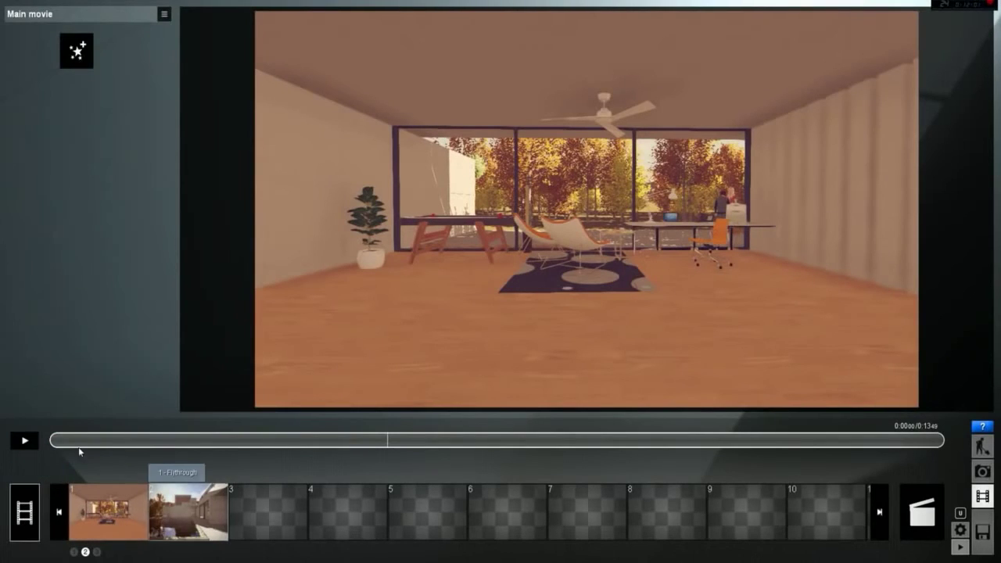
drag(51, 442, 533, 446)
drag(187, 512, 78, 516)
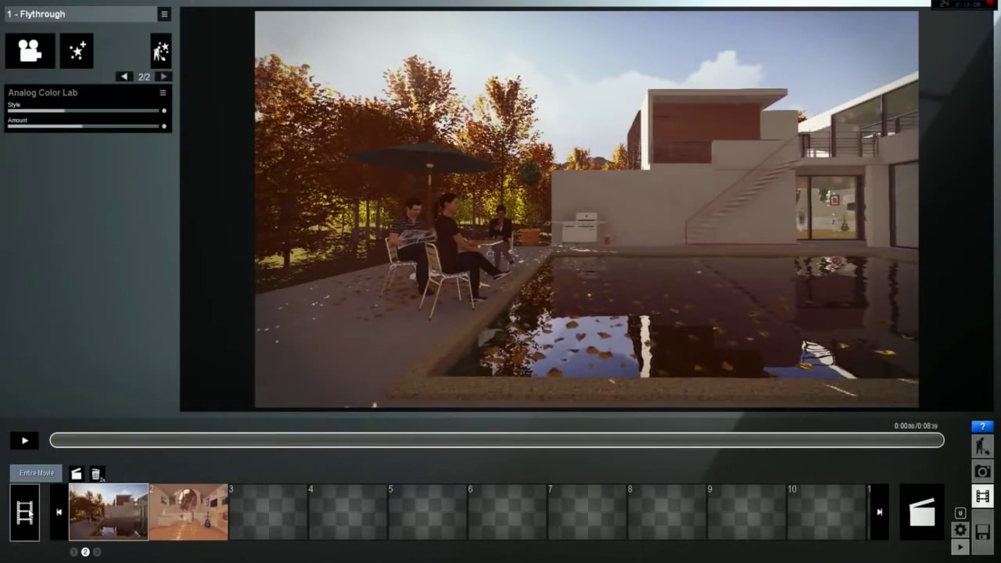
click(31, 512)
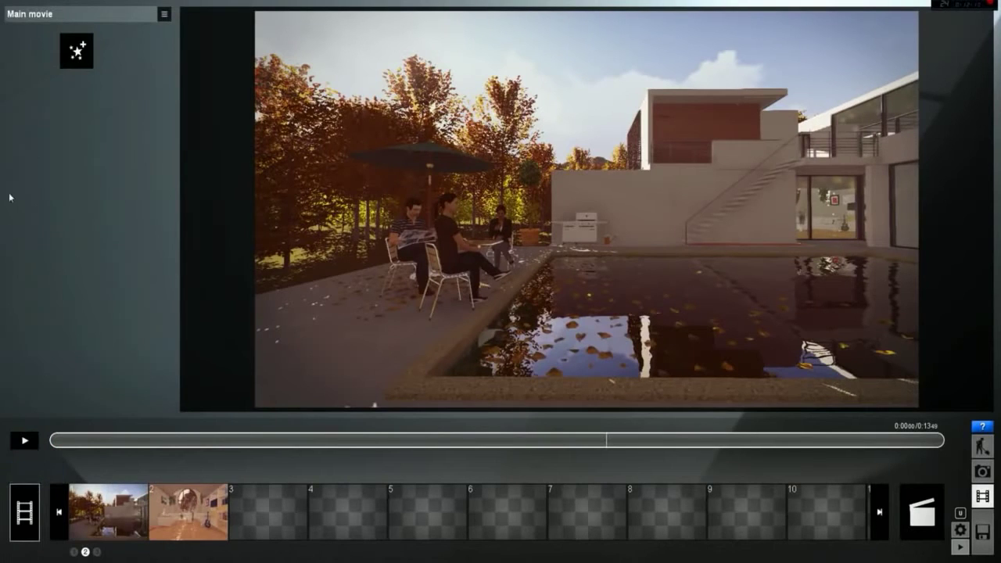
- Add the 2-Point Perspective effect to the entire movie and switch it on
click(78, 50)
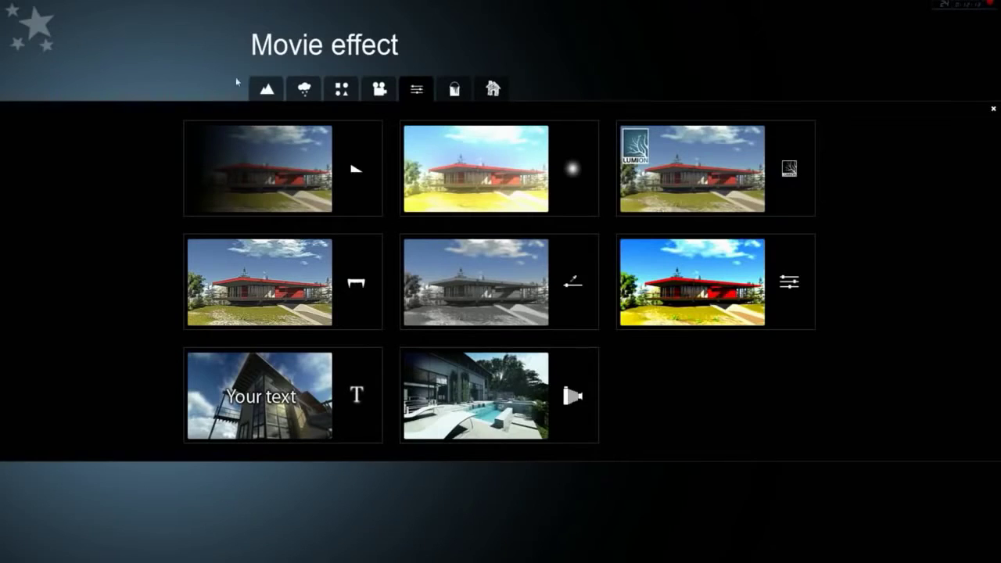
click(380, 89)
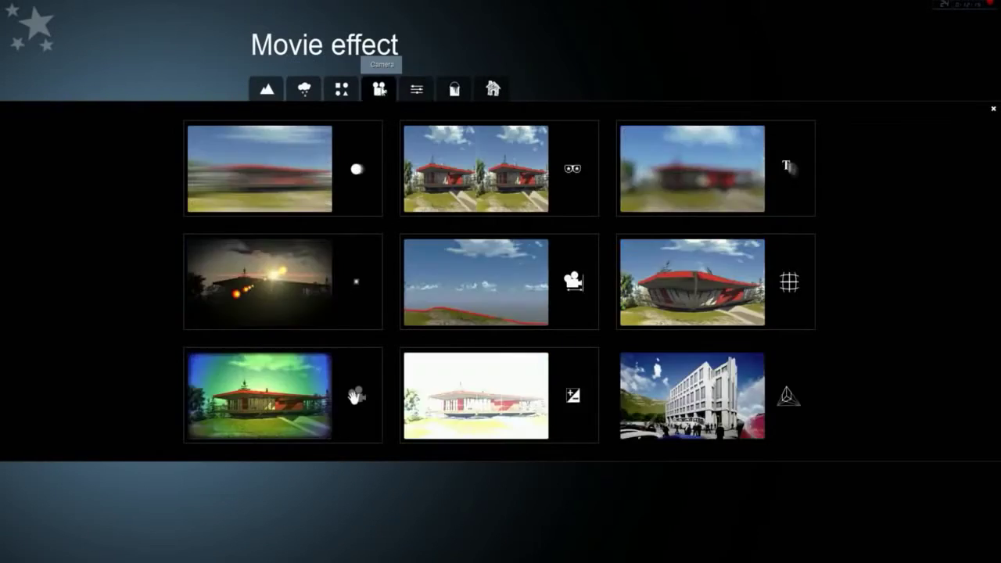
click(706, 400)
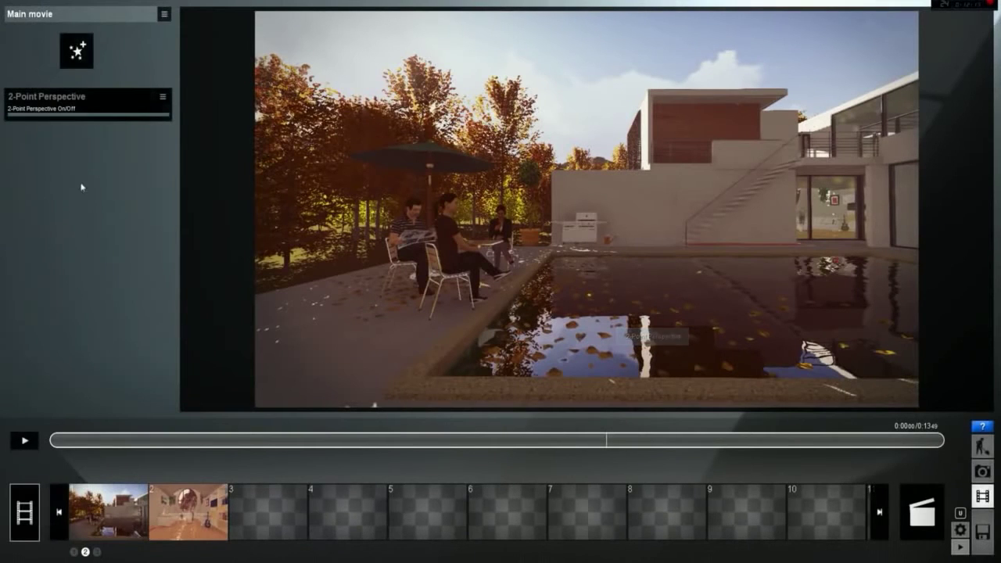
drag(98, 115, 206, 116)
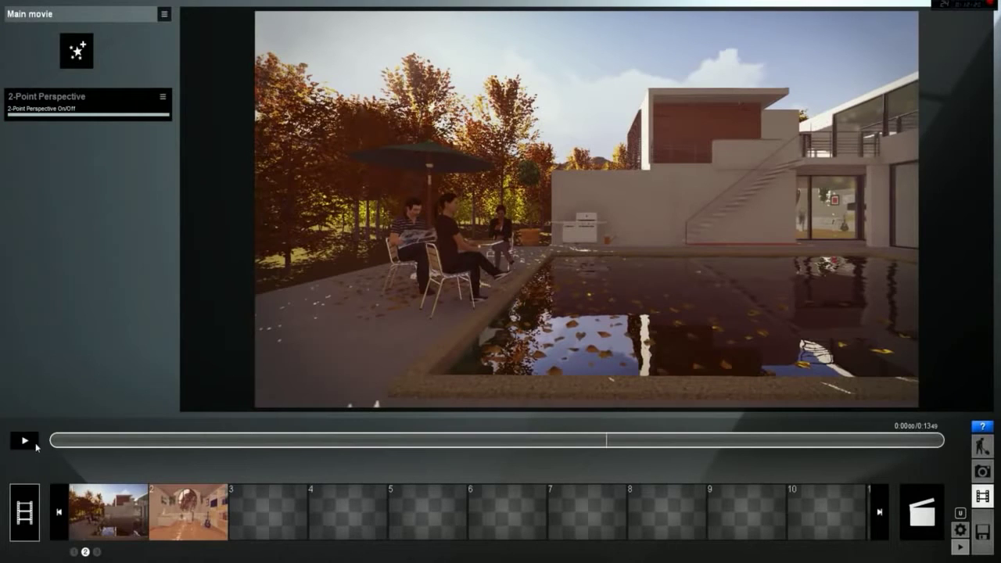
- Add the Vignette effect to the entire movie and scrub through the pool clip and back to the start
click(77, 50)
click(416, 91)
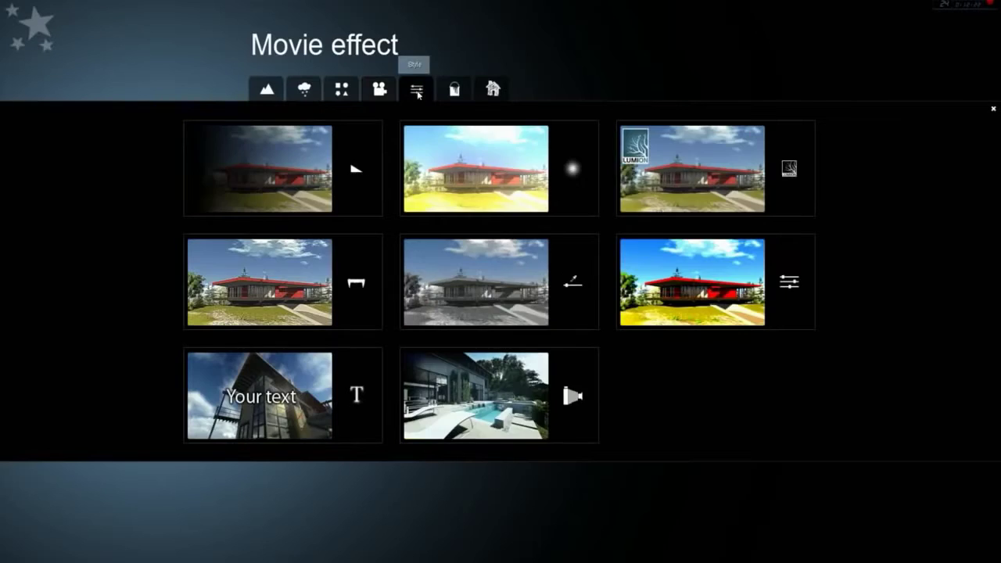
click(456, 88)
click(304, 191)
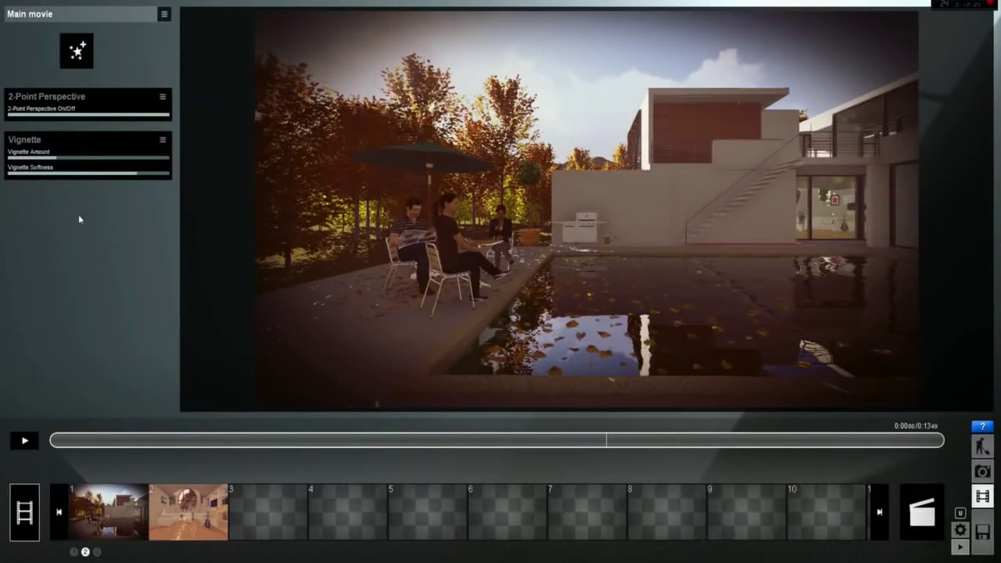
click(95, 522)
click(25, 510)
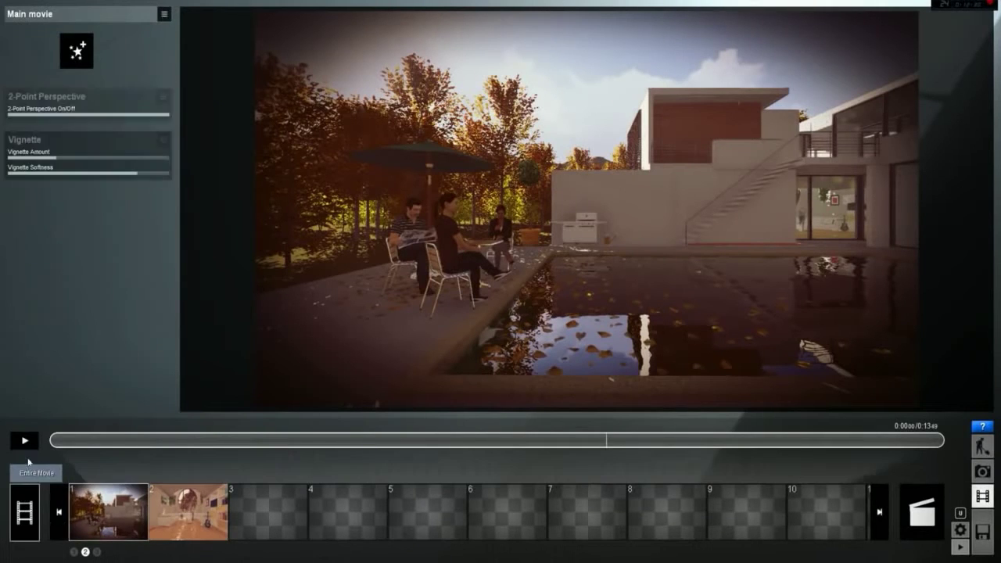
drag(205, 443, 481, 440)
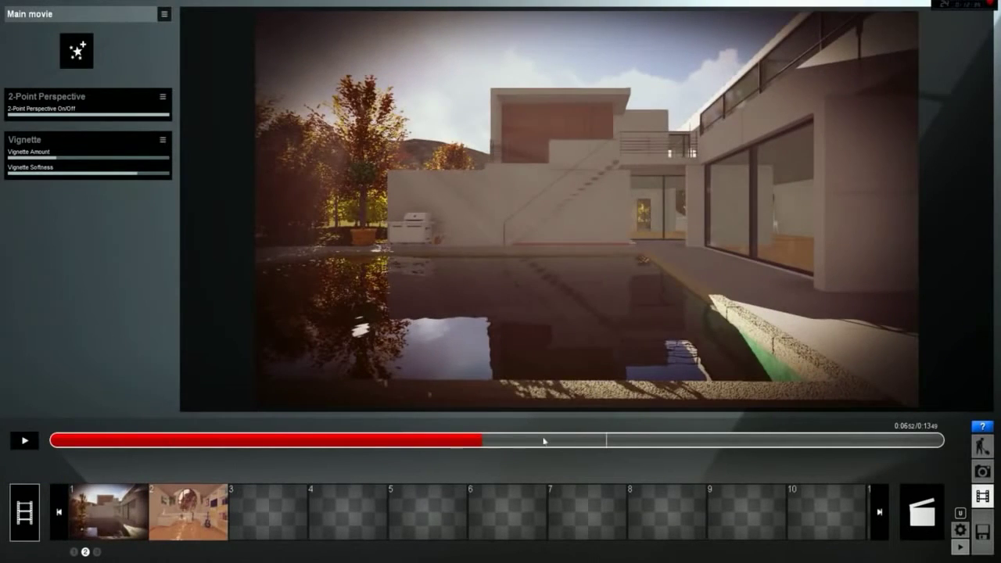
drag(543, 441, 7, 438)
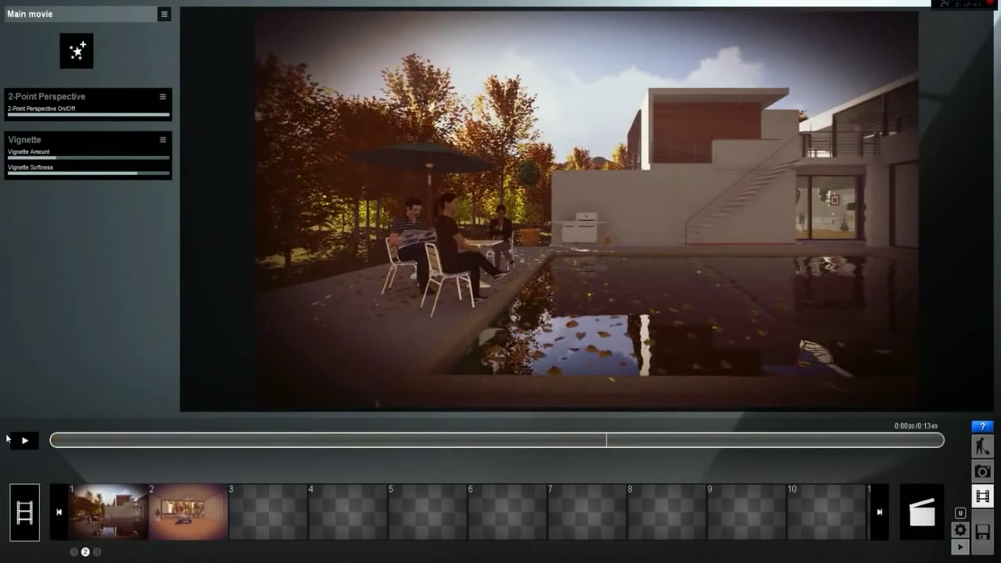
- Add the In/out effect to the entire movie with the Black Blur setting and check it along the timeline
click(78, 49)
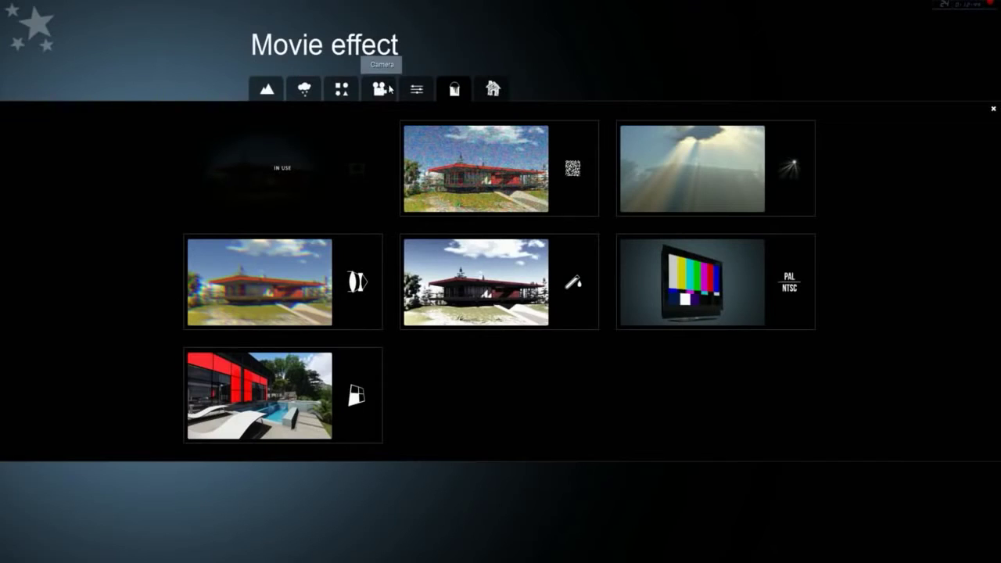
click(425, 92)
click(258, 168)
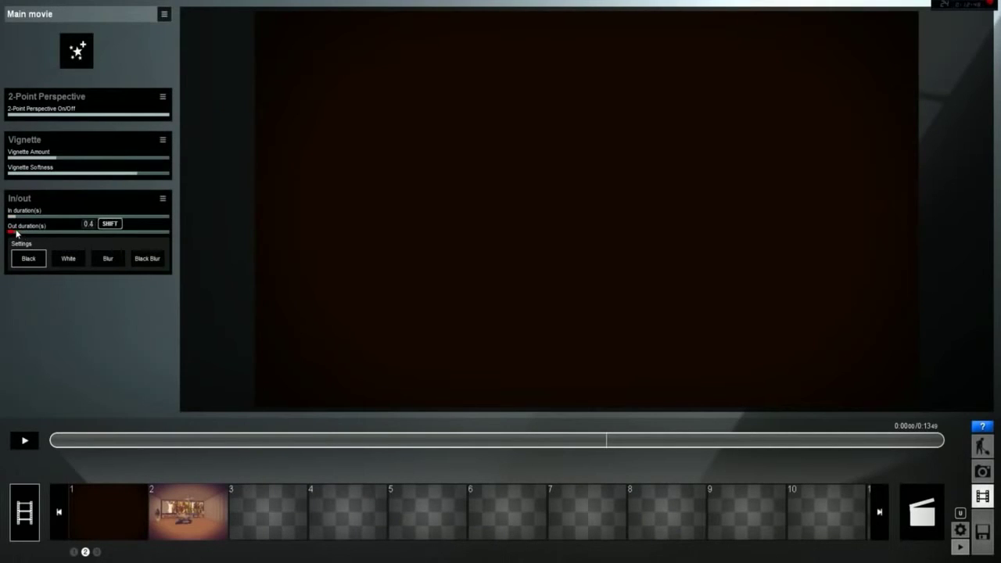
click(68, 441)
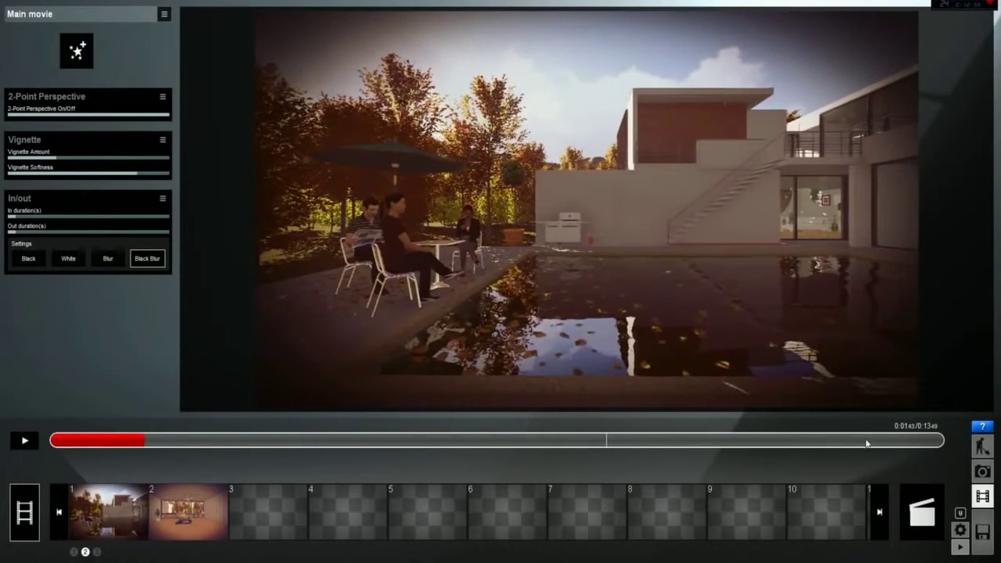
click(865, 442)
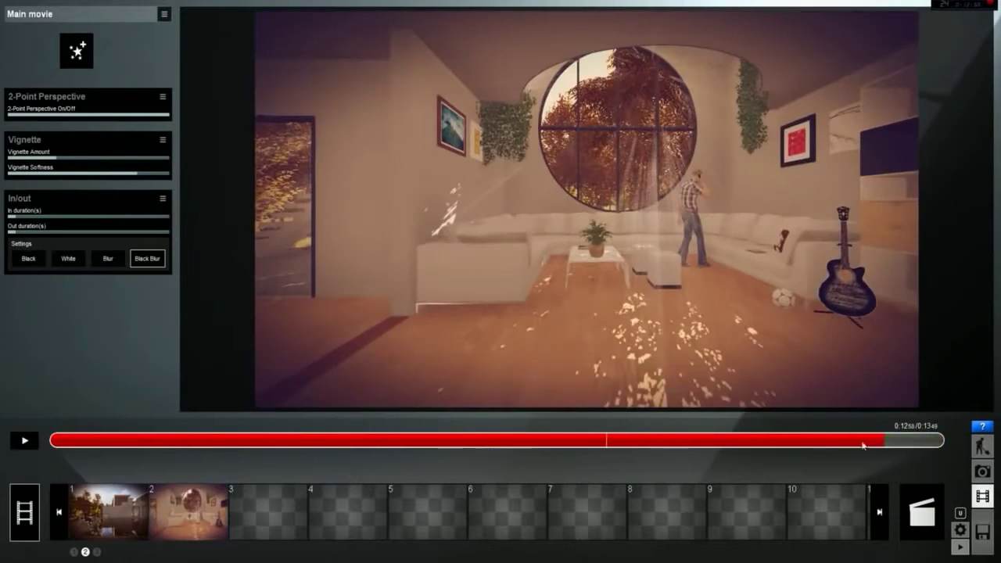
- In build mode, mass-place a line of walking men in dark suits, about 6.1 m long, along the corrugated wall beside the stairs
click(981, 423)
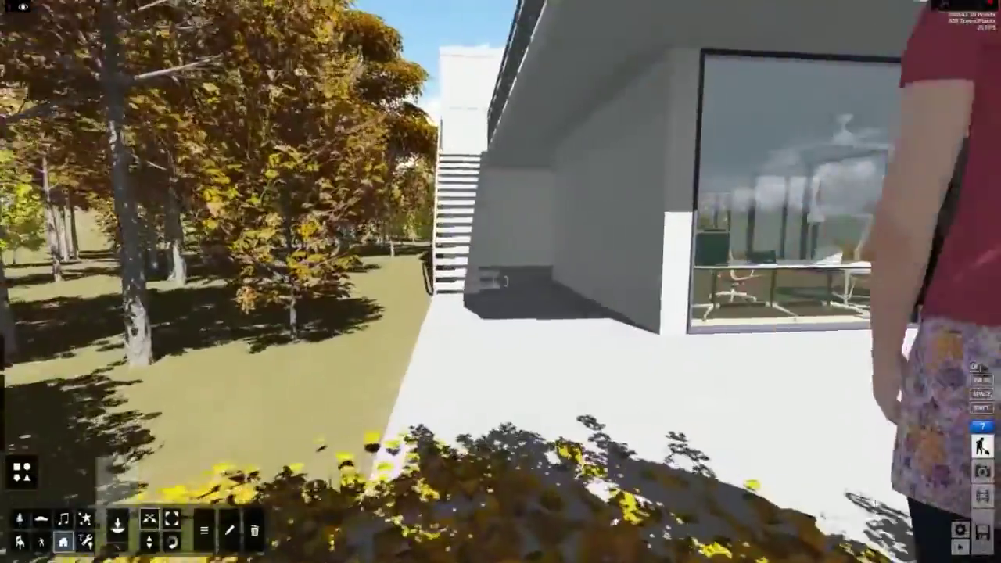
key(w)
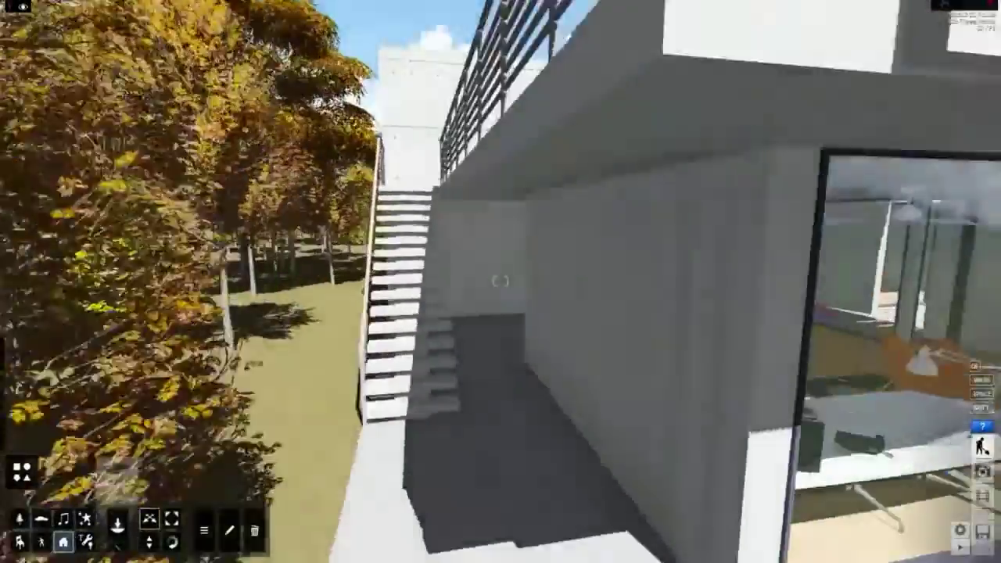
right_drag(501, 281, 365, 444)
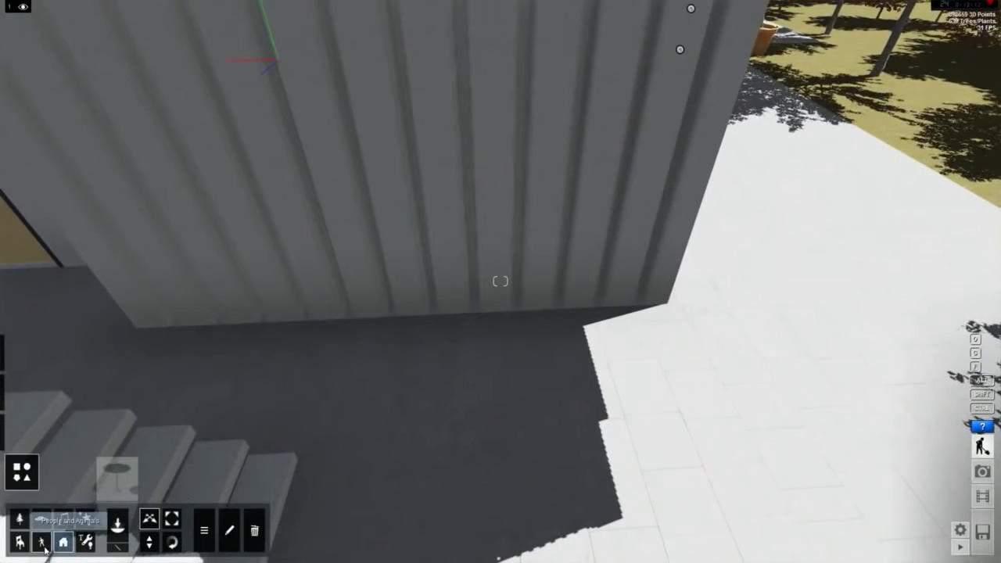
click(118, 483)
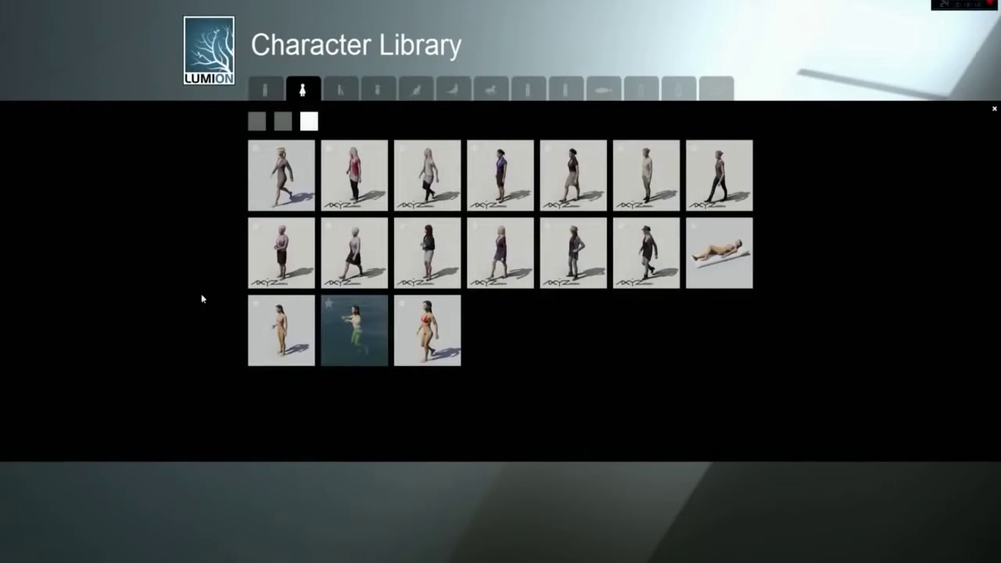
click(265, 88)
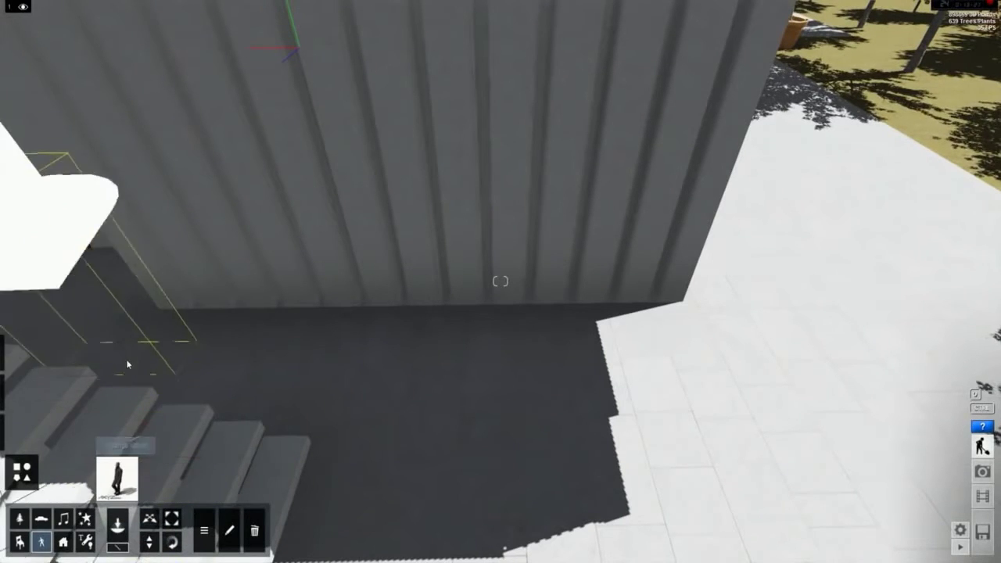
click(120, 356)
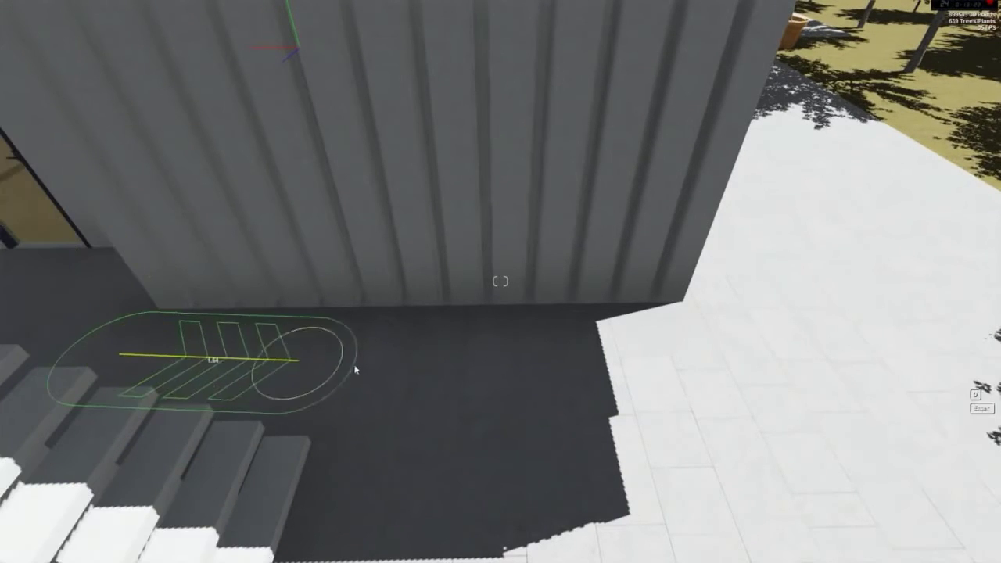
click(788, 348)
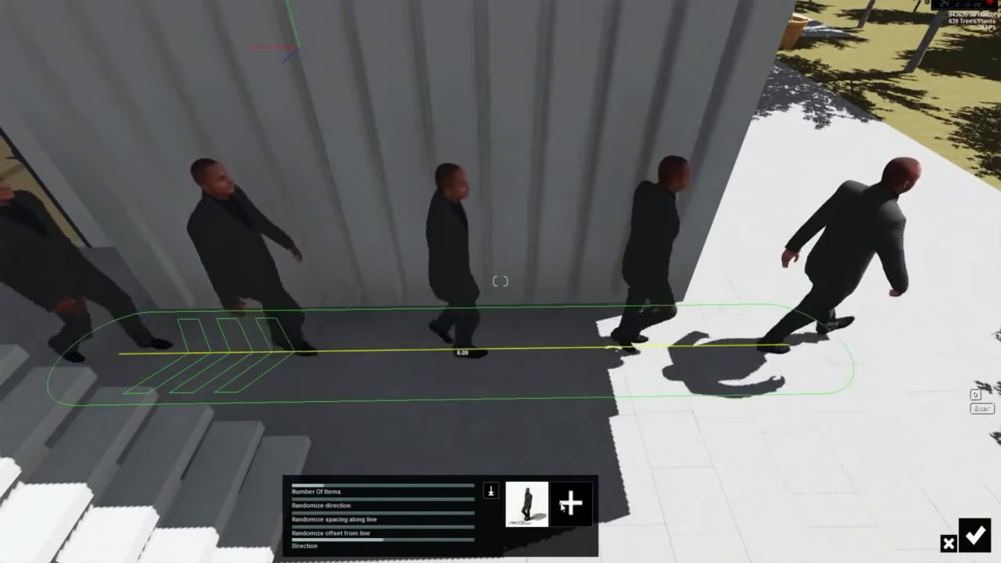
- Add the walking man in shorts, Woman_African_0001_Walk and the walking woman in a purple top to the line's character mix
click(526, 506)
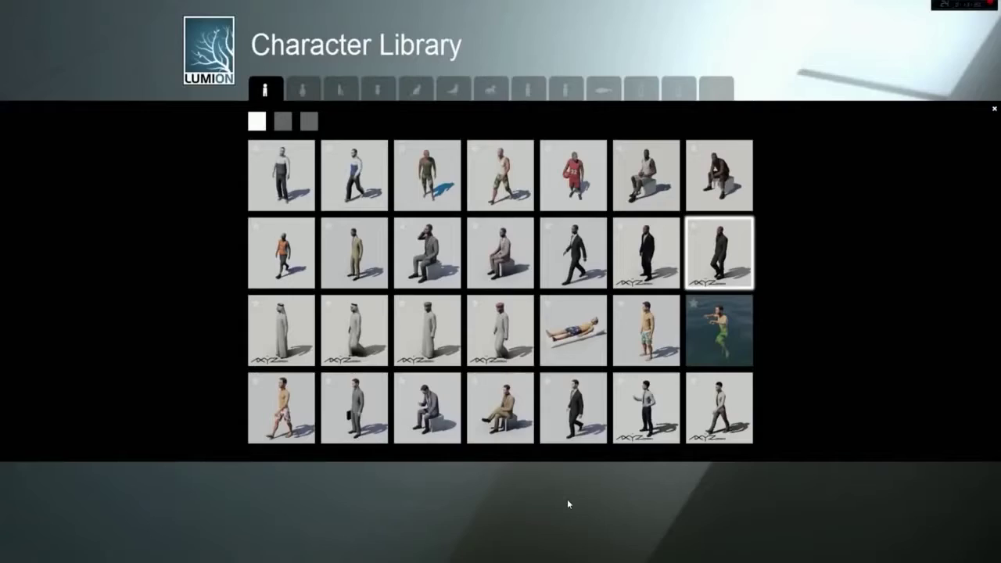
click(500, 175)
click(610, 504)
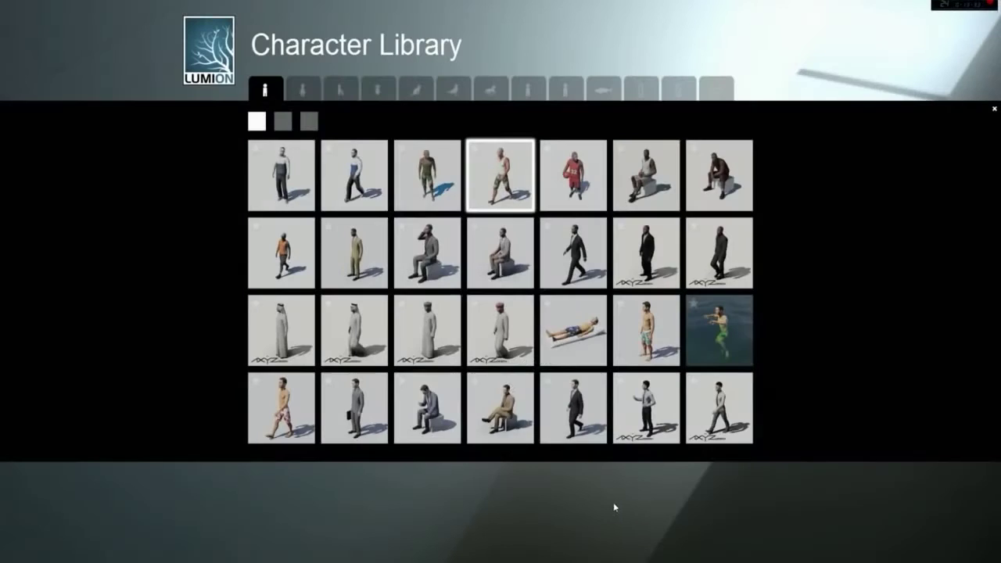
click(304, 90)
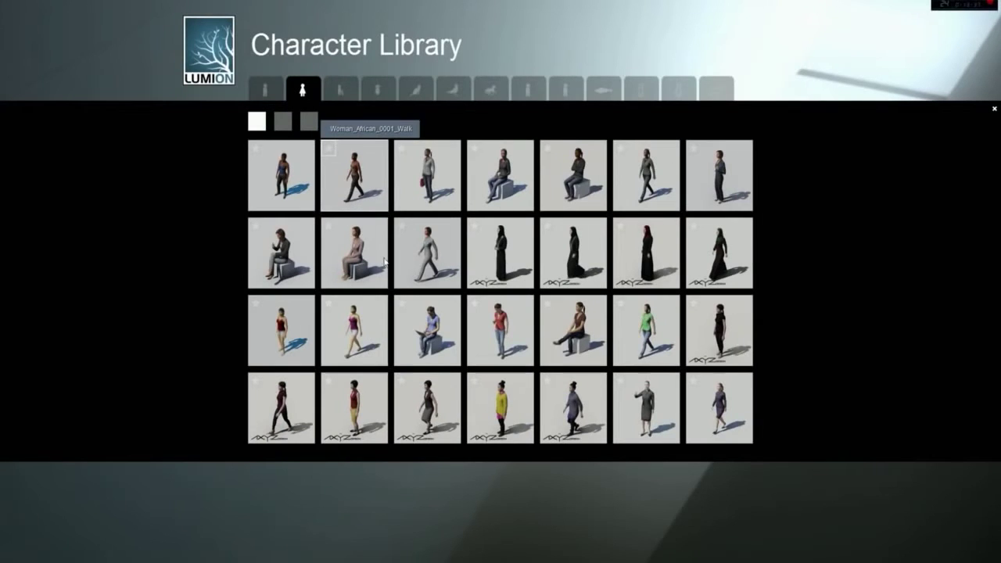
click(354, 175)
click(658, 501)
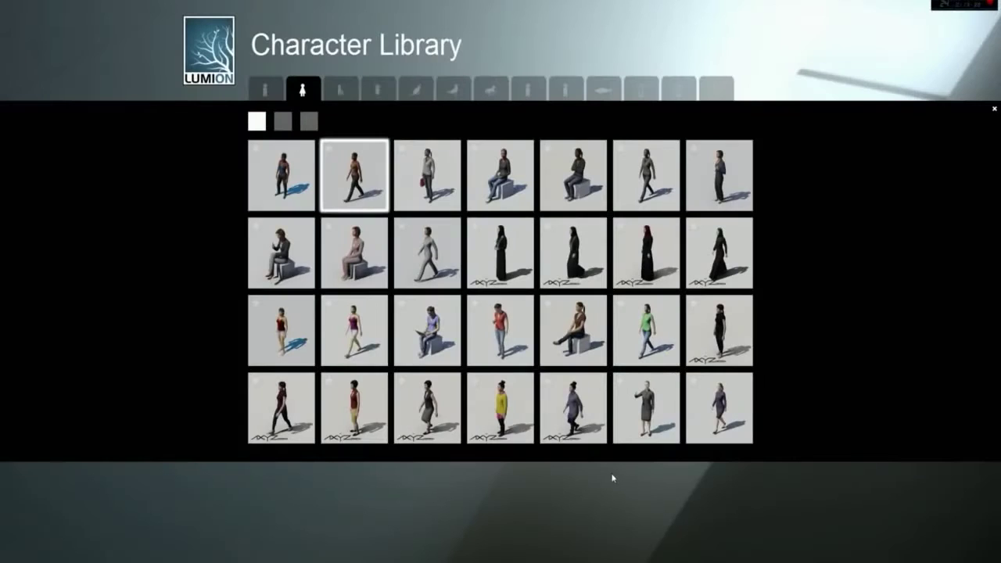
click(355, 334)
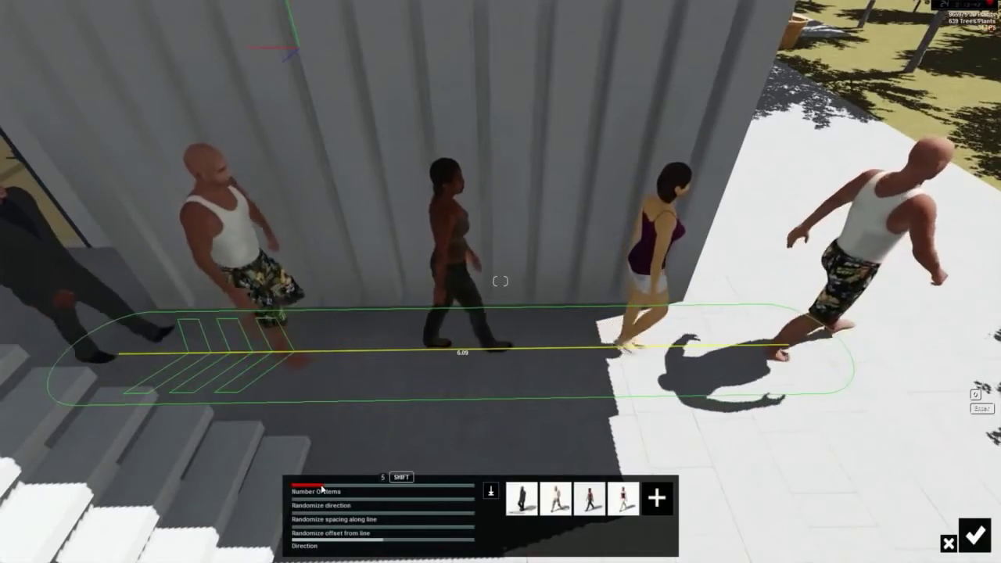
- Try the item count, direction and spacing settings, give the people a slight random offset from the line, and finish the mass placement
mouse_move(322, 487)
mouse_down()
mouse_move(368, 484)
mouse_move(324, 491)
mouse_up()
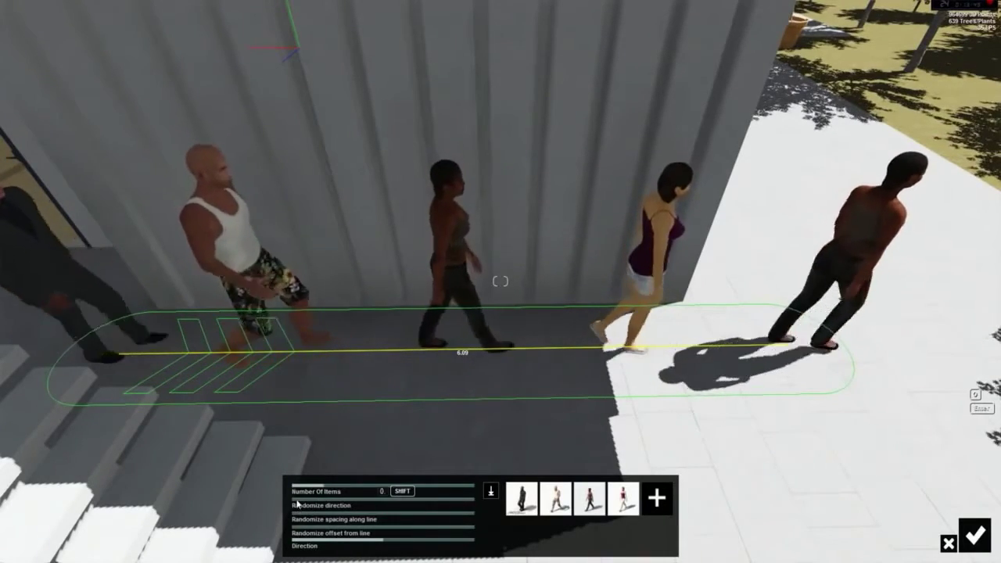
drag(297, 504, 346, 500)
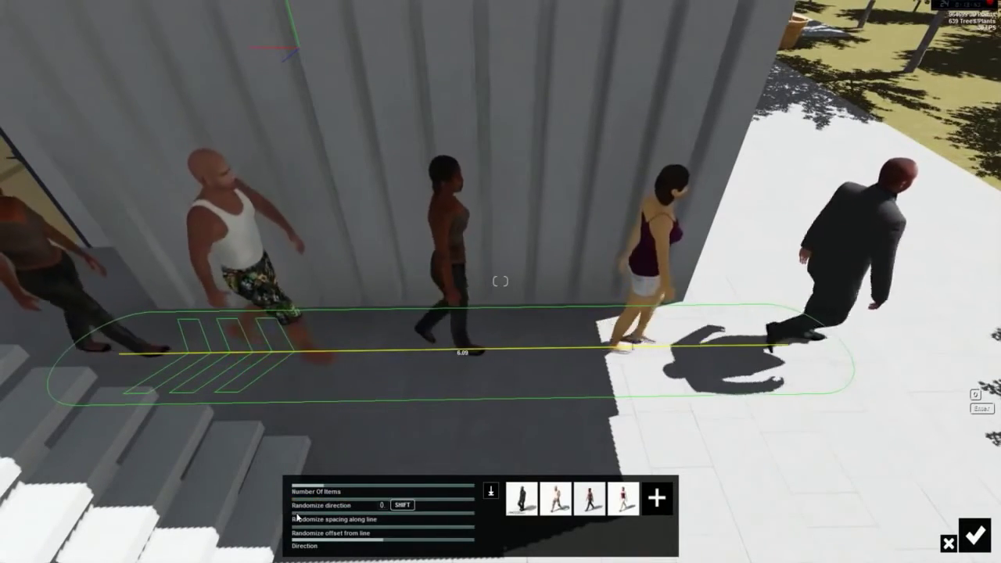
drag(329, 514, 229, 516)
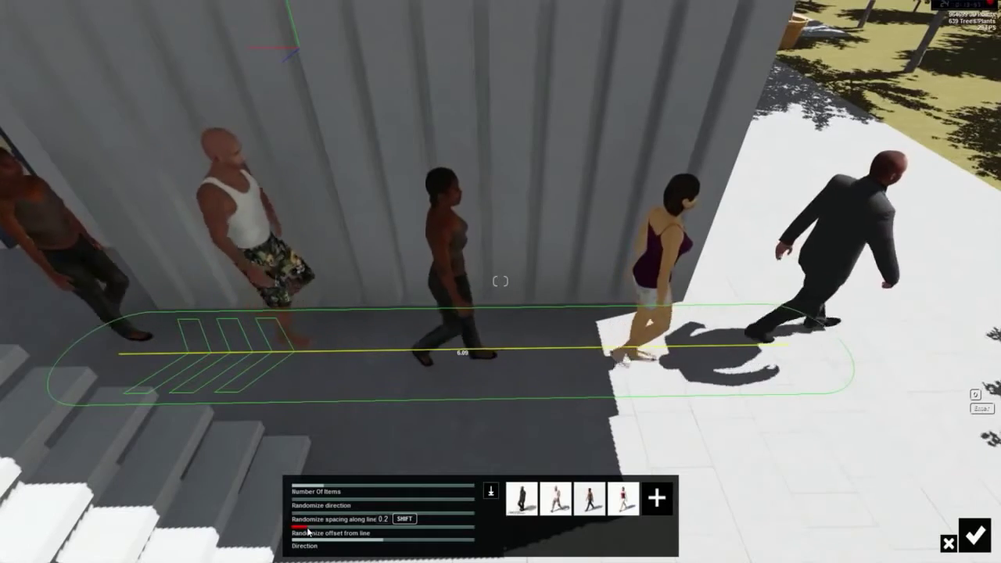
click(365, 530)
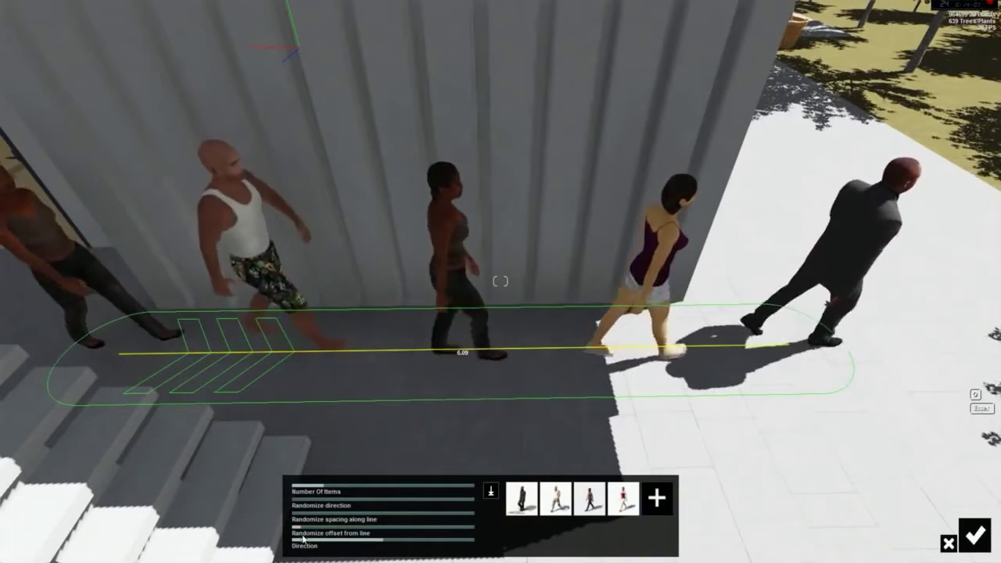
click(974, 535)
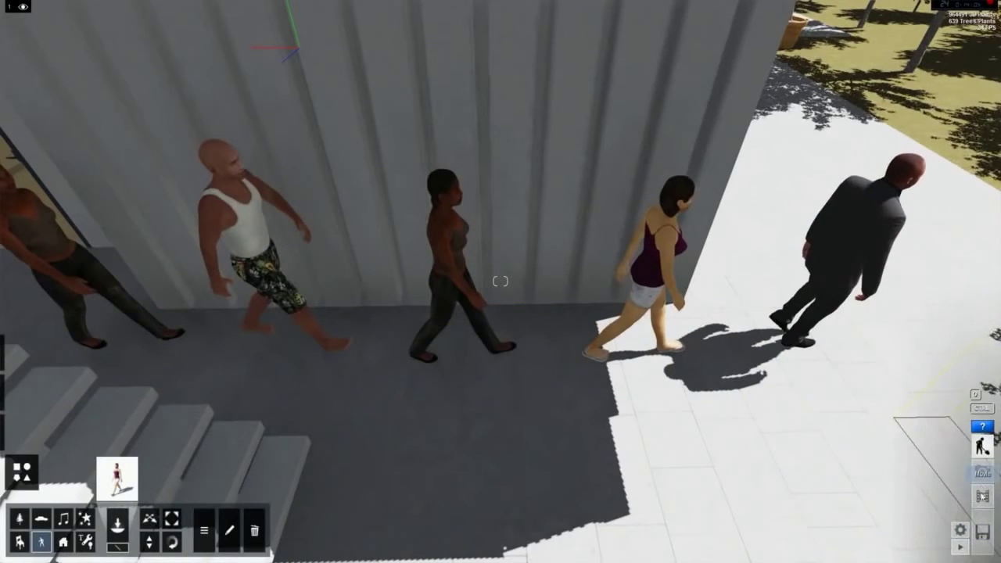
- Start a new flythrough recording in movie slot 3 and capture its first camera position outside, facing the ground-floor glass facade
click(982, 496)
click(273, 523)
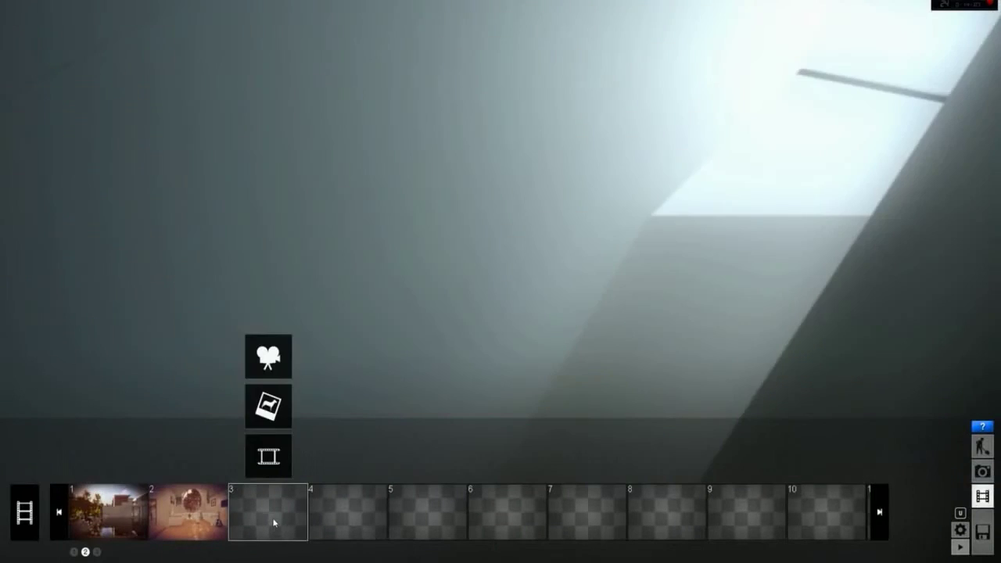
click(269, 357)
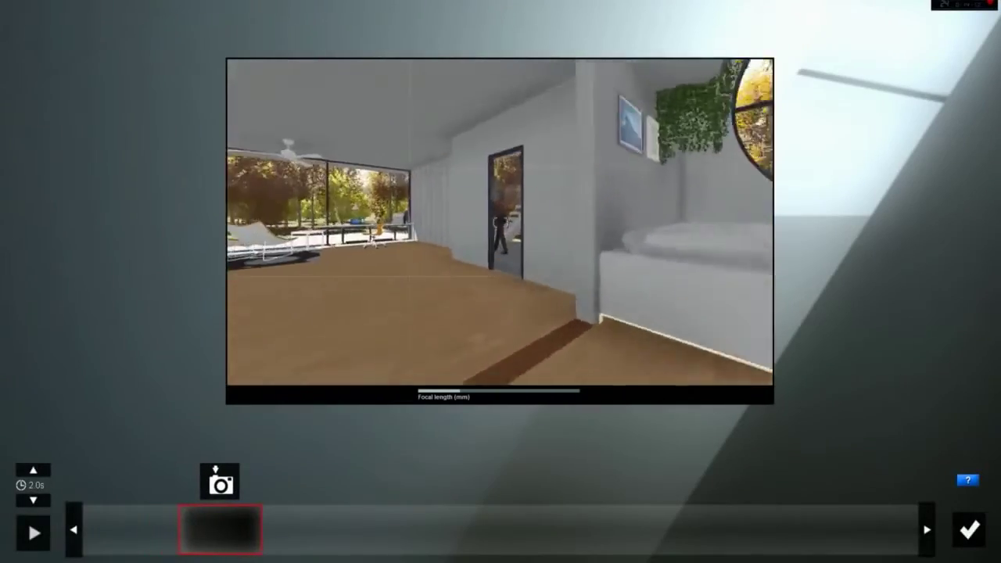
key(w)
right_drag(501, 222, 606, 222)
key(s)
key(s)
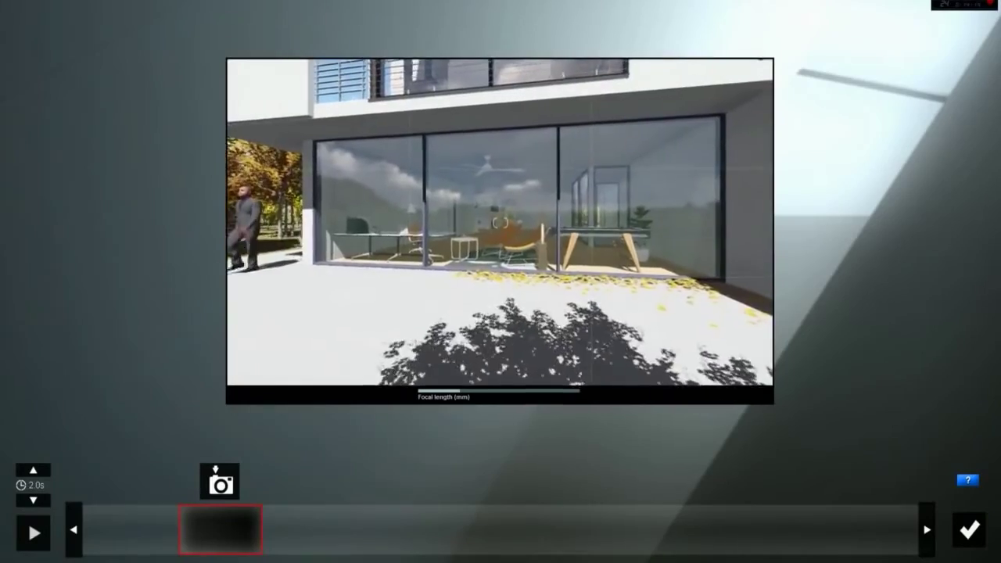
click(220, 483)
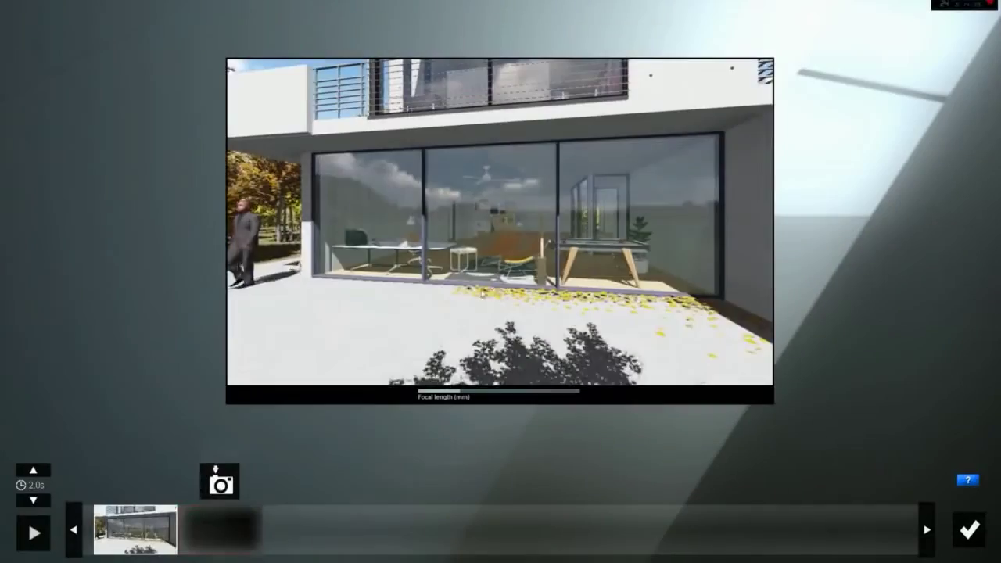
- Turn the camera toward the walking people and autumn trees, capture the second camera position and save the clip
right_drag(500, 347, 423, 347)
click(221, 483)
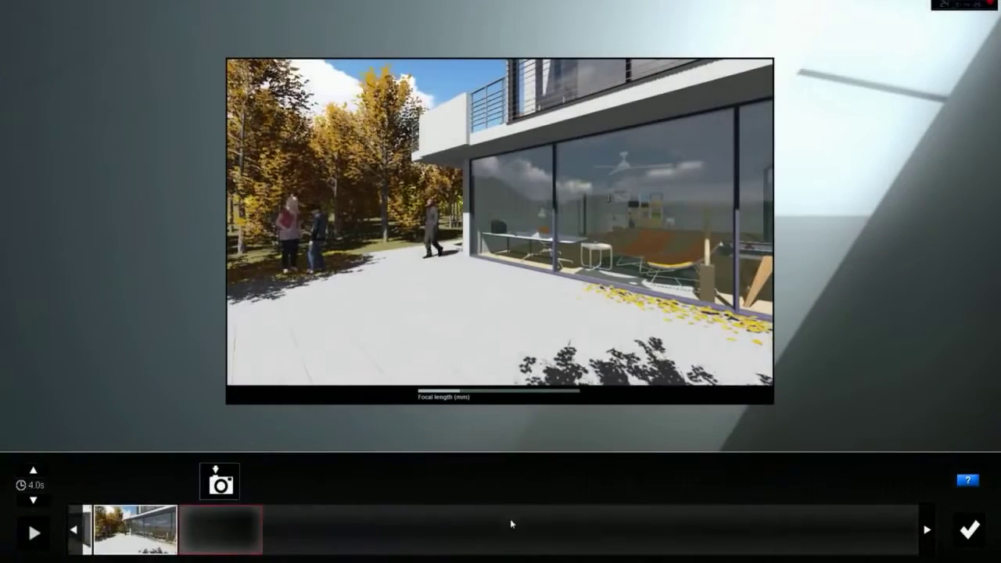
click(969, 530)
- Add the Mass Move effect from the object effects to the third clip
click(83, 60)
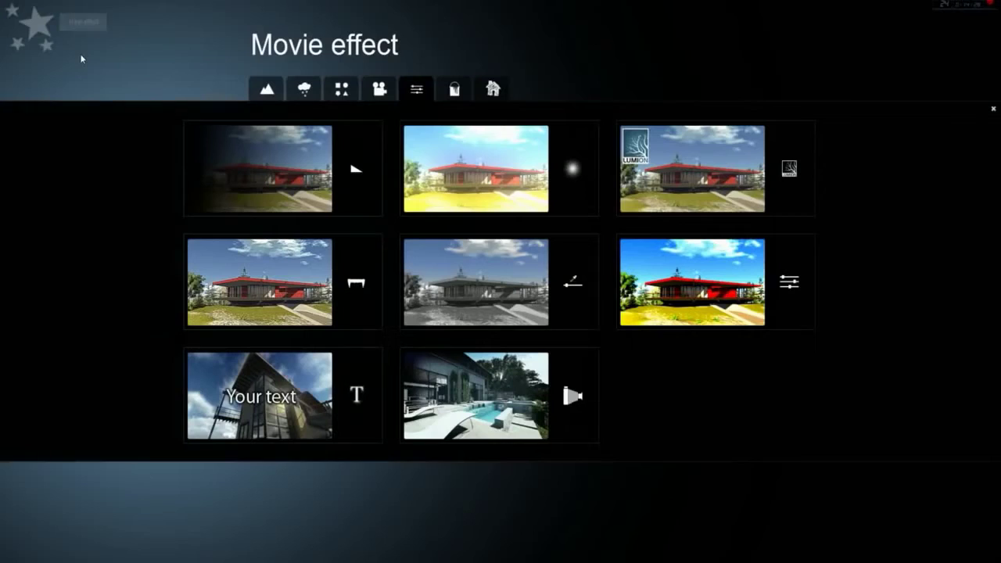
click(380, 90)
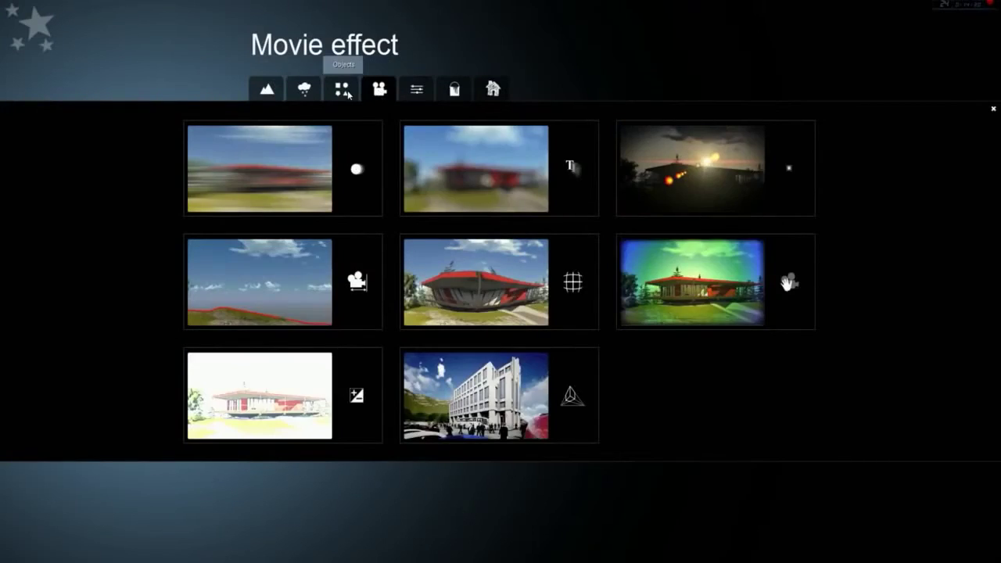
click(341, 92)
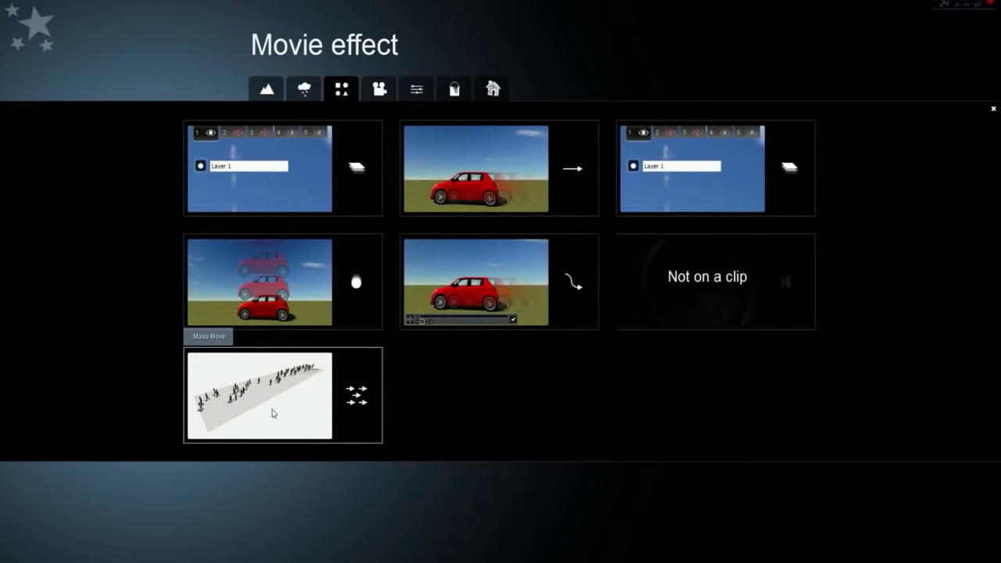
click(273, 414)
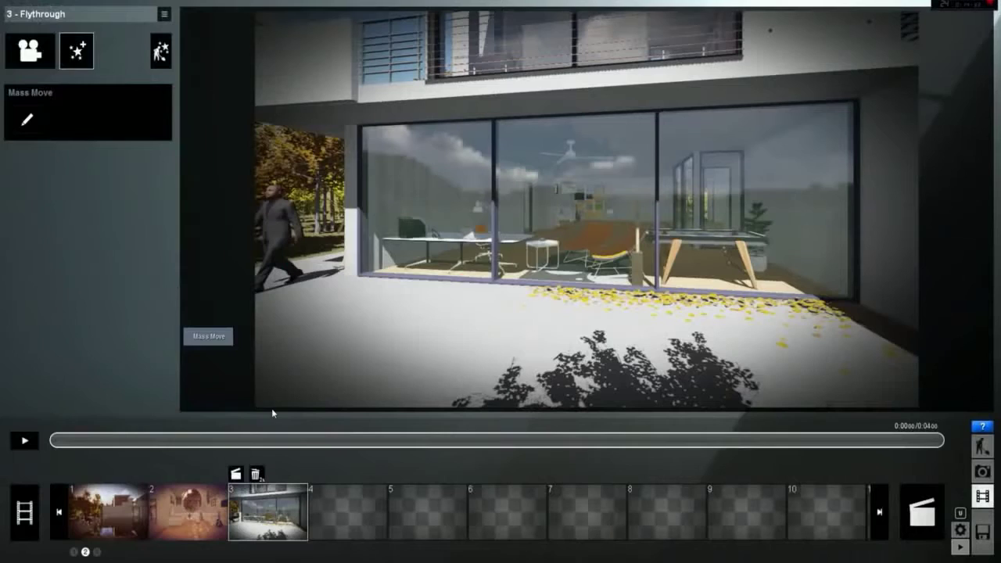
- Draw a mass move path along the line of walking people beside the stairs and extend its far end onto the grass
click(27, 121)
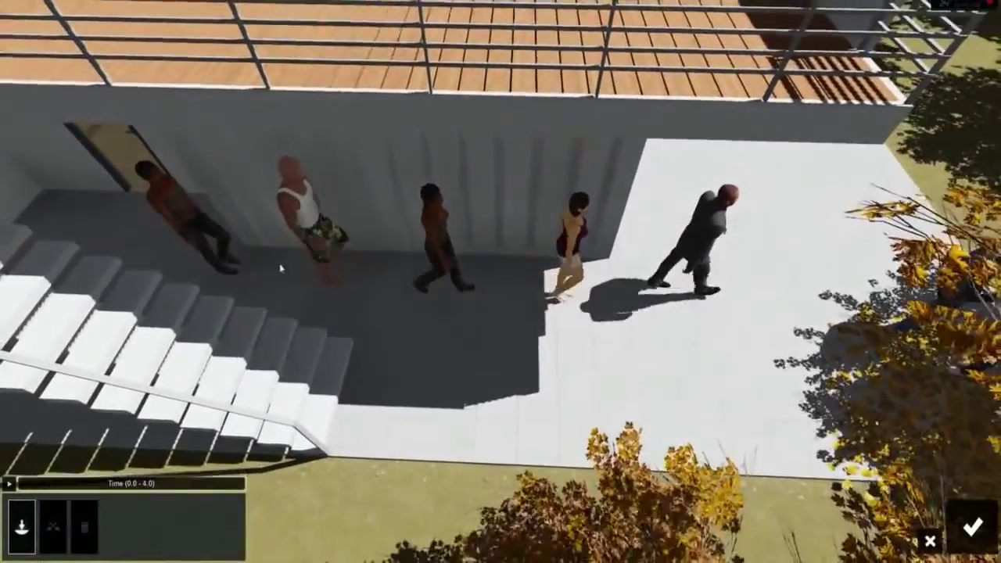
click(189, 272)
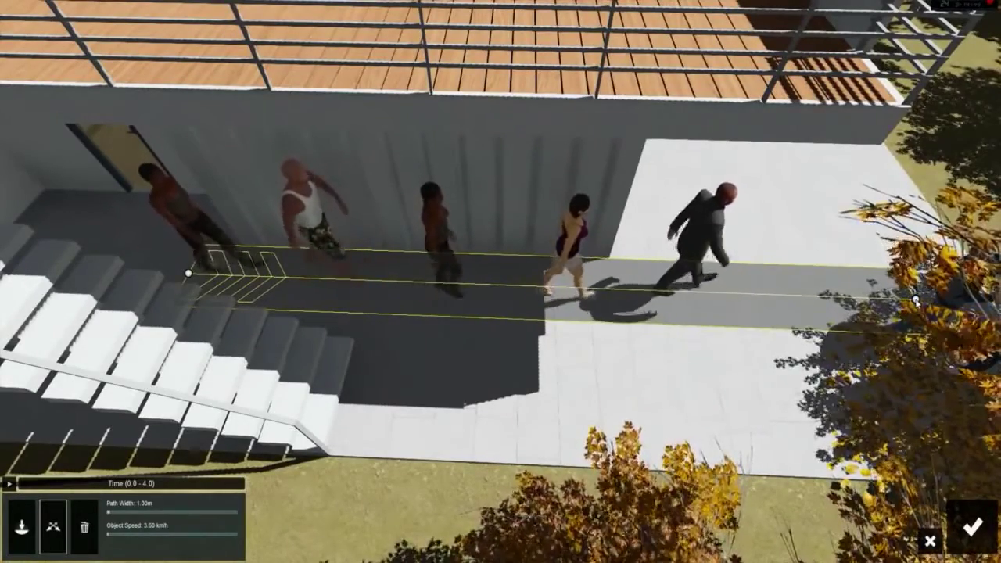
click(915, 299)
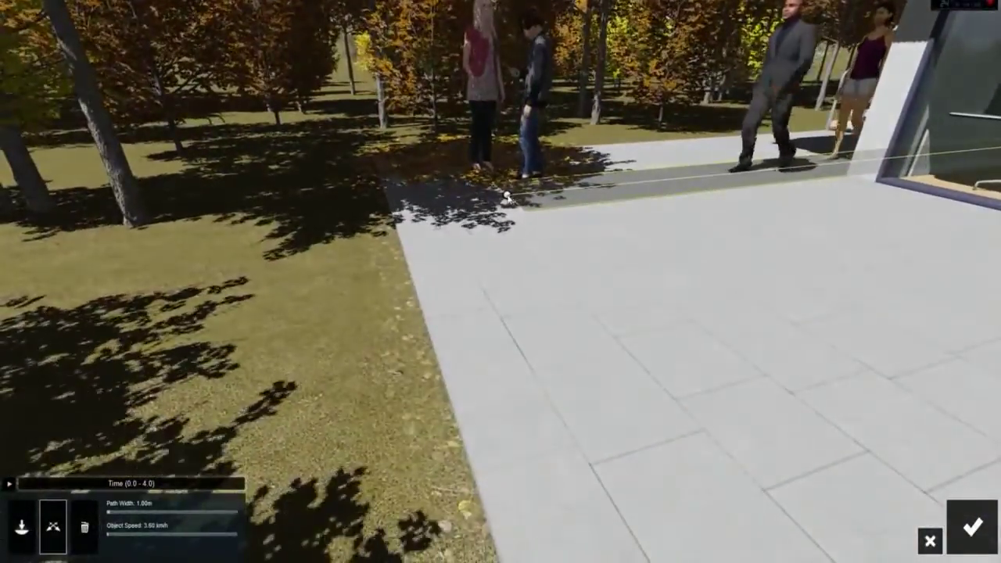
drag(505, 195, 159, 251)
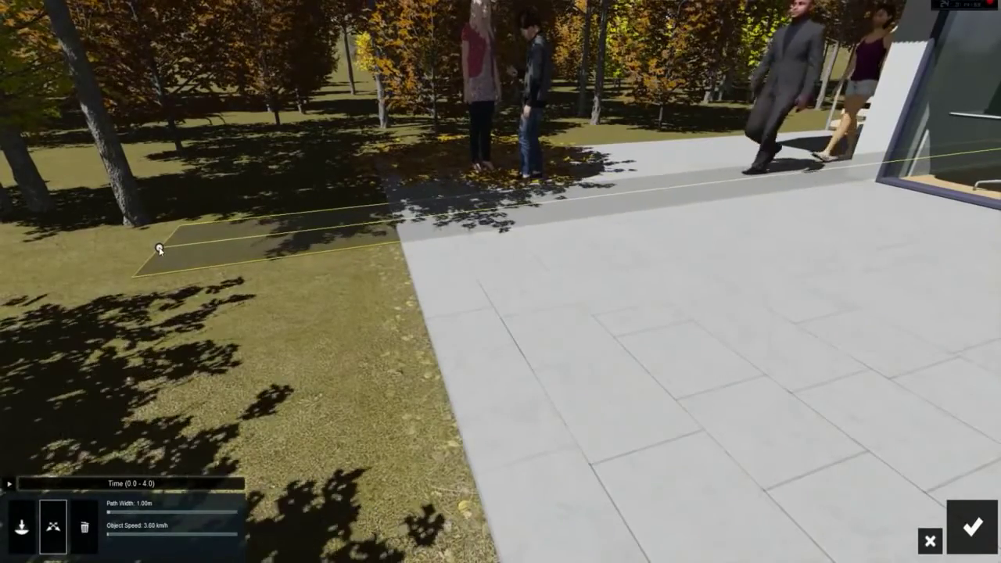
- Adjust the mass move path's width around the walking people and accept the path
right_drag(159, 251, 336, 231)
key(a)
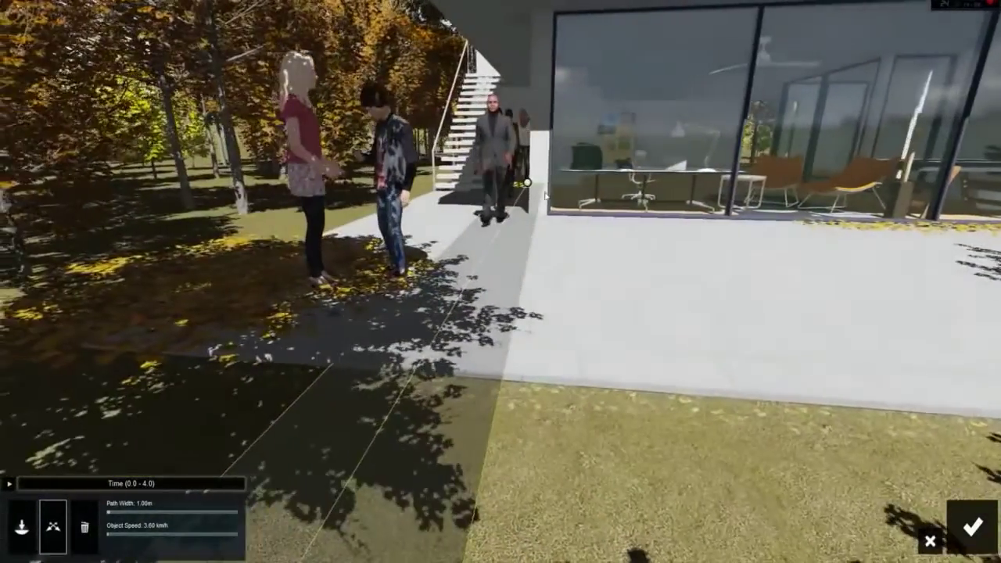
drag(109, 516, 139, 513)
key(d)
right_drag(663, 204, 664, 180)
click(971, 526)
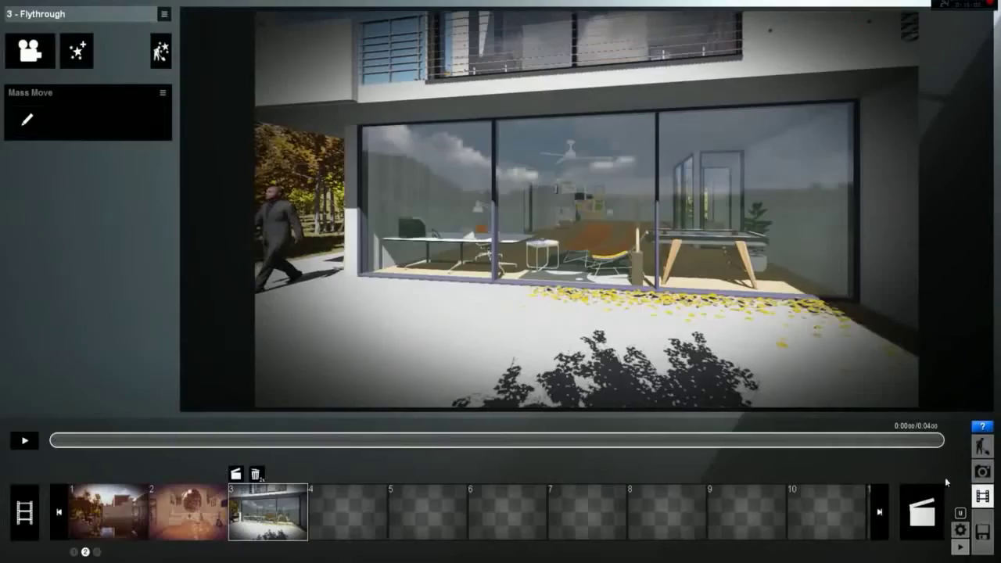
- Check the walking people along the third clip's timeline and preview the entire movie from start to end
drag(52, 444, 630, 450)
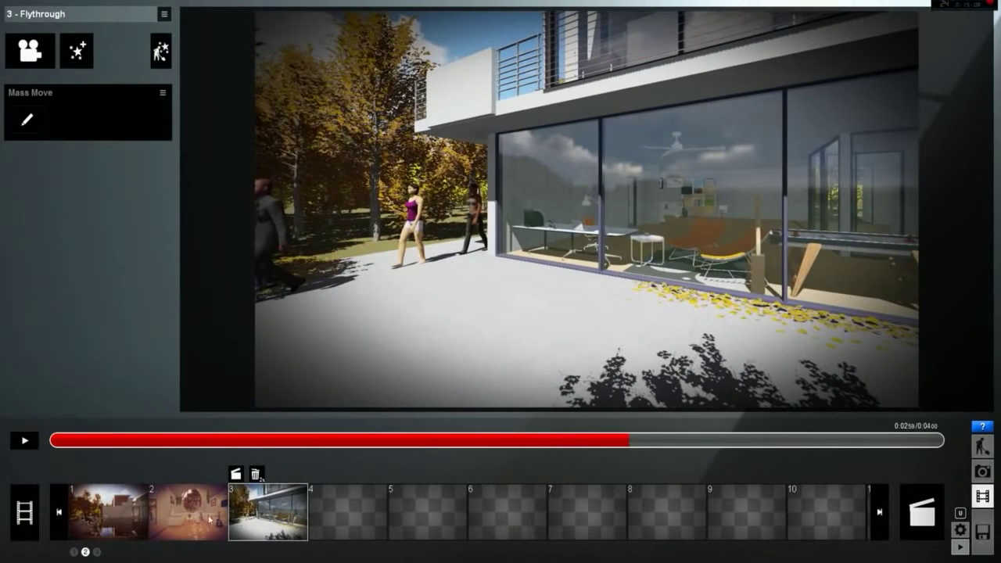
click(22, 515)
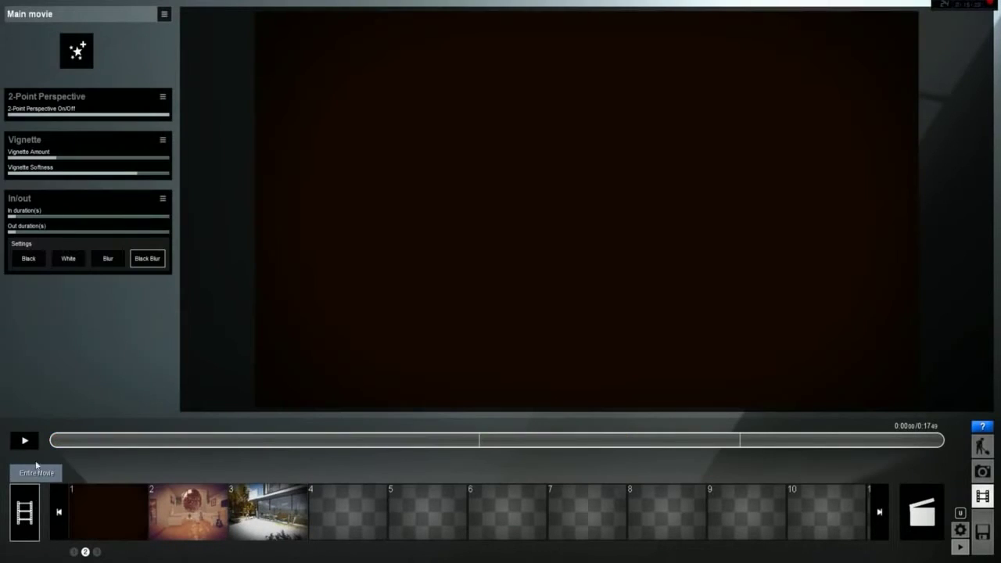
drag(56, 442, 953, 441)
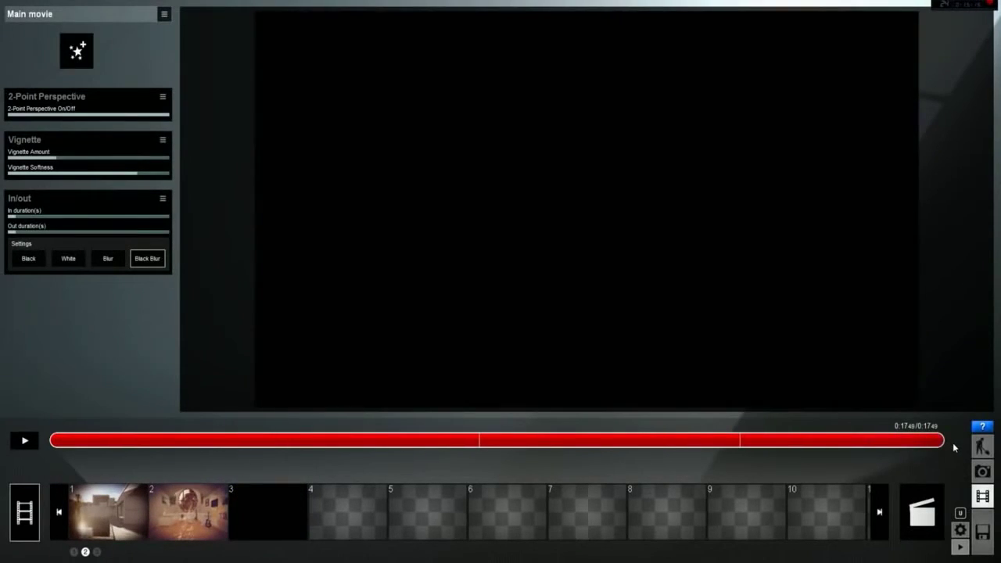
- Set up the entire movie's MP4 export at 25 frames per second, one-star quality and 720p, and try saving it in the Tutorials folder
click(923, 514)
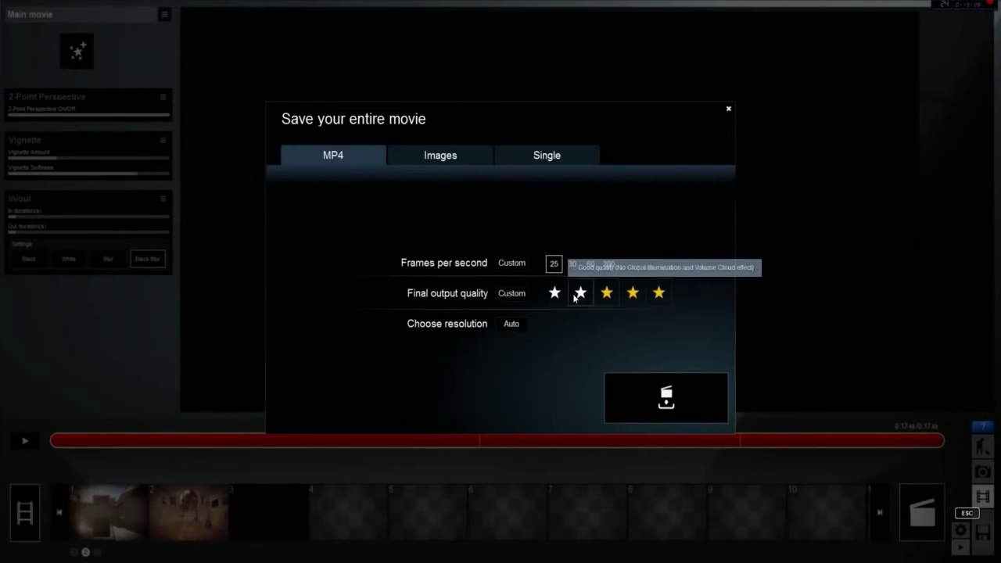
click(513, 325)
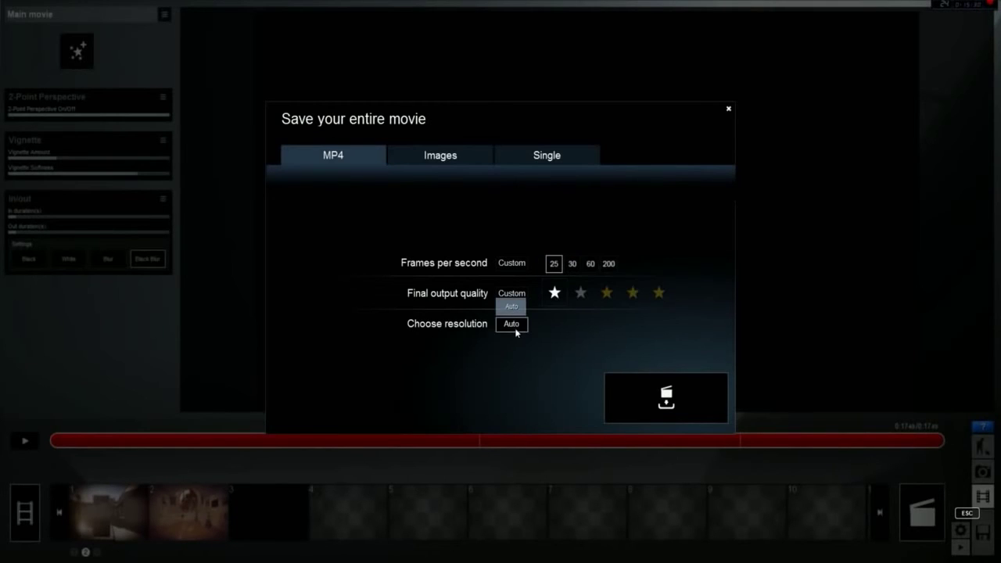
click(640, 393)
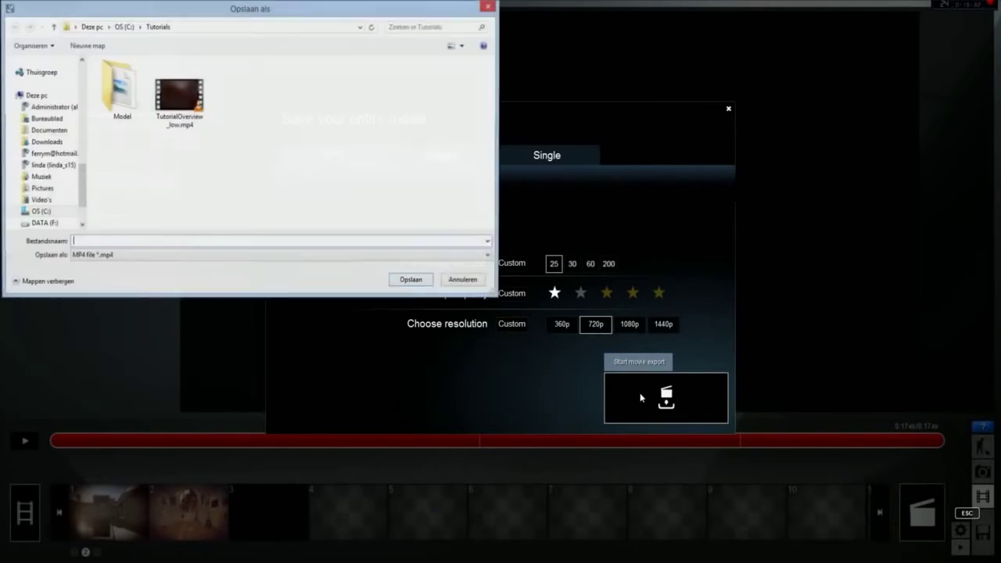
click(411, 281)
click(508, 322)
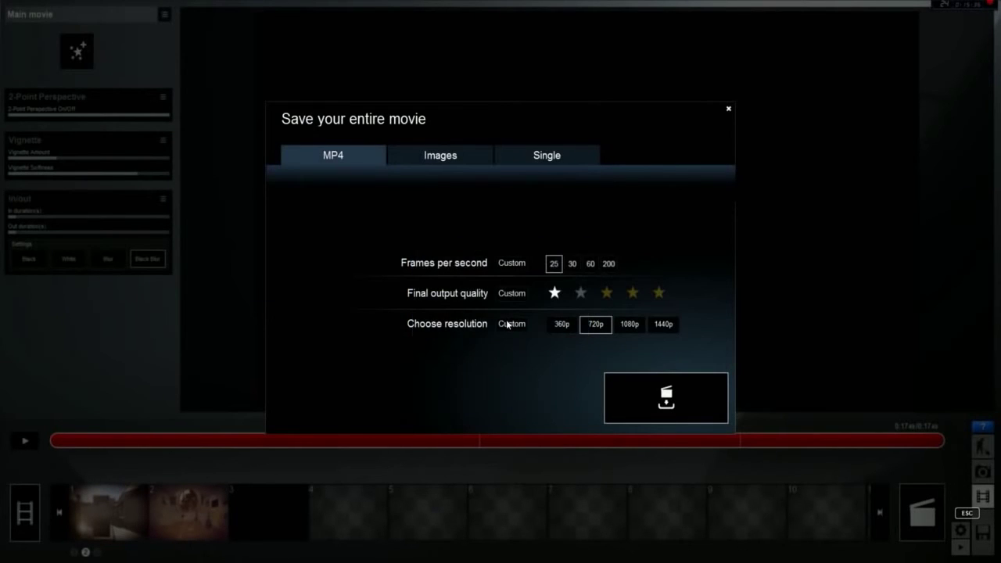